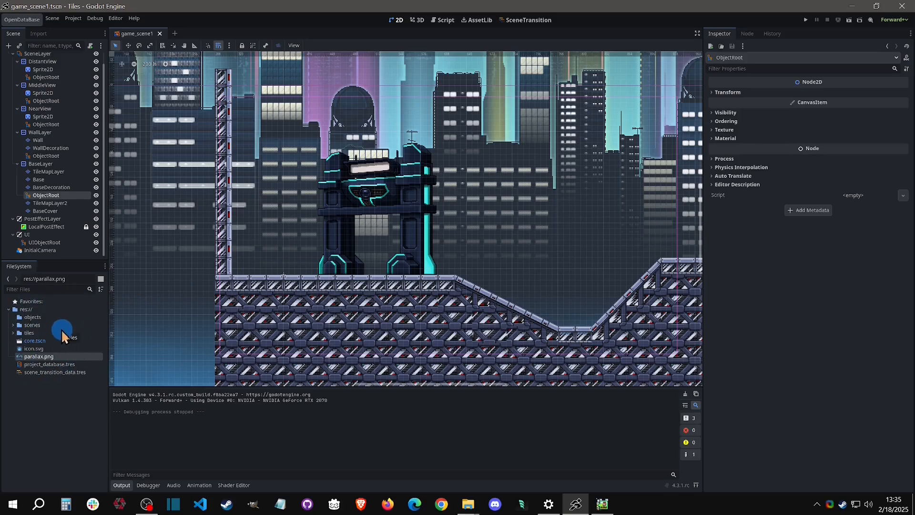
- Switch to Pixel Game Maker MV and examine the player object's basic, movement, variable and action program settings
left_click(602, 503)
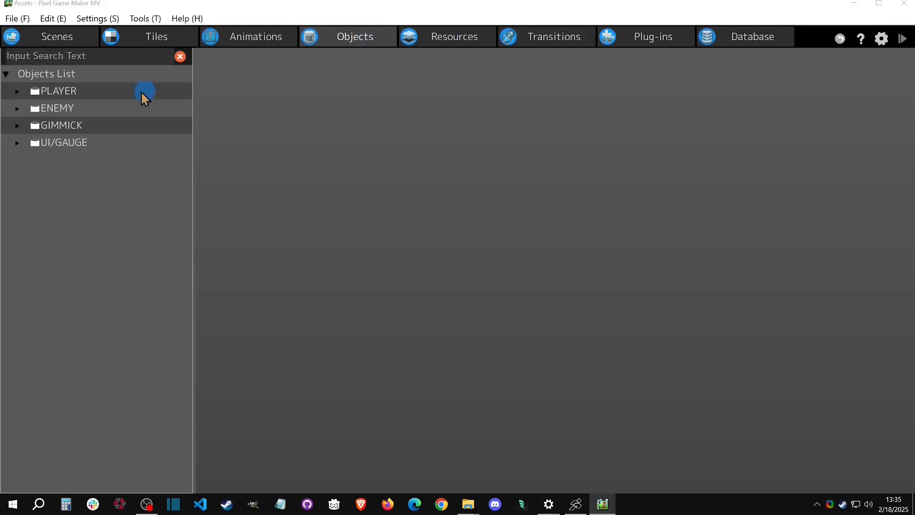
left_click(17, 91)
left_click(57, 109)
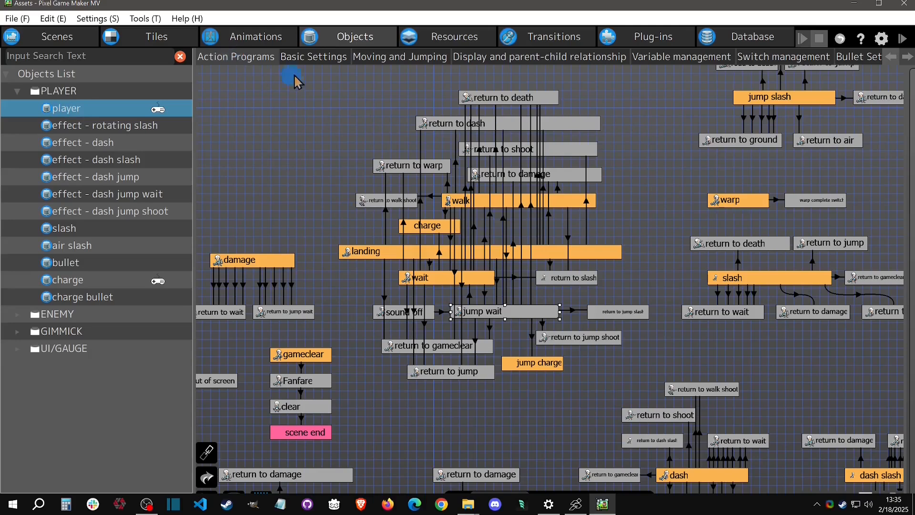
left_click(327, 56)
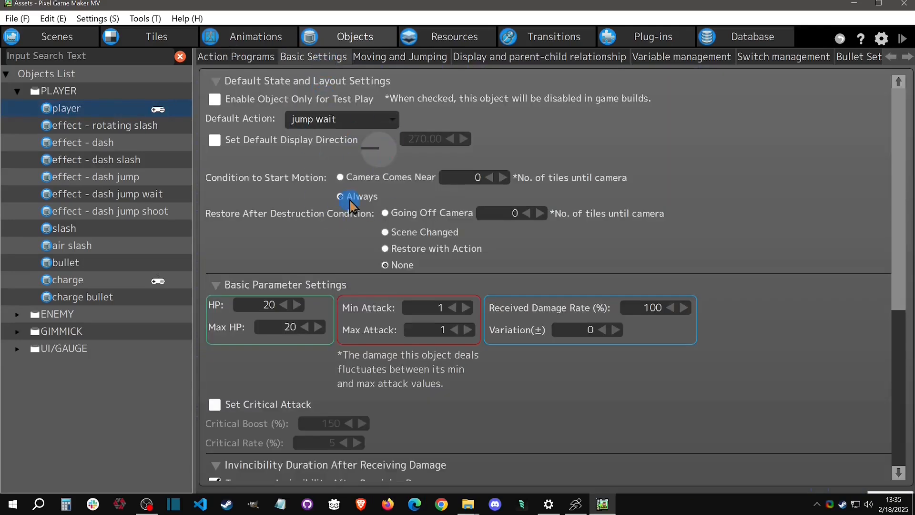
left_click(401, 57)
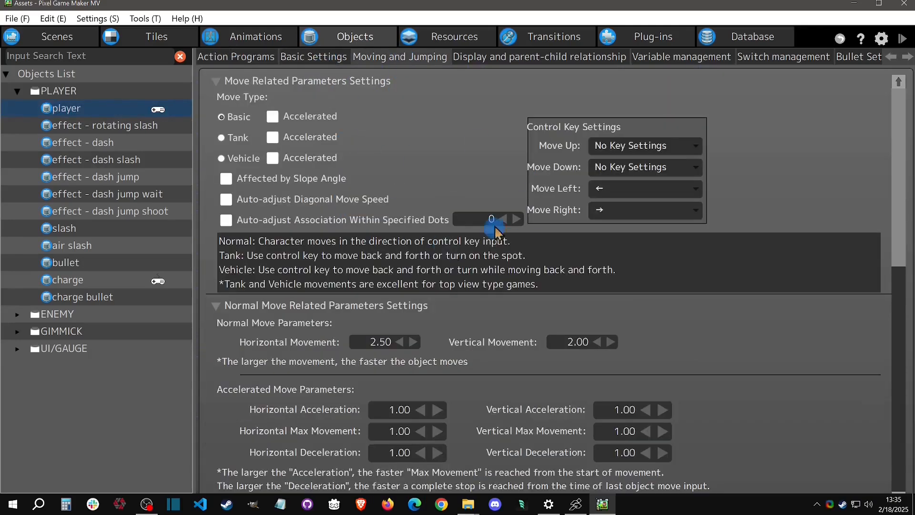
left_click(641, 56)
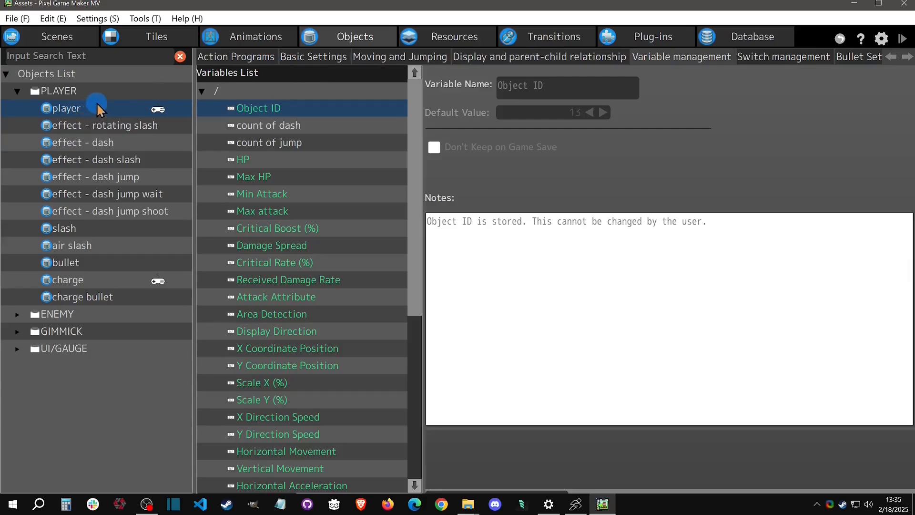
left_click(227, 55)
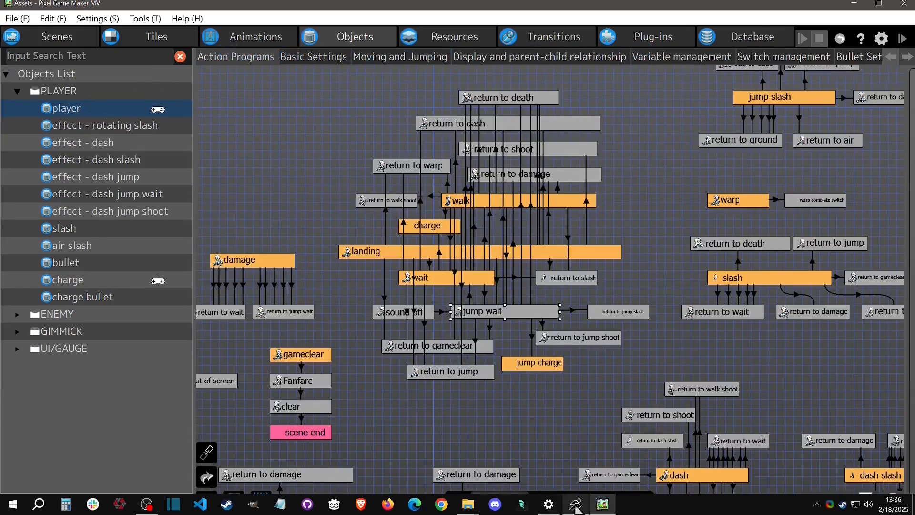
- Switch back to Godot and create a folder named player inside the objects folder
left_click(575, 505)
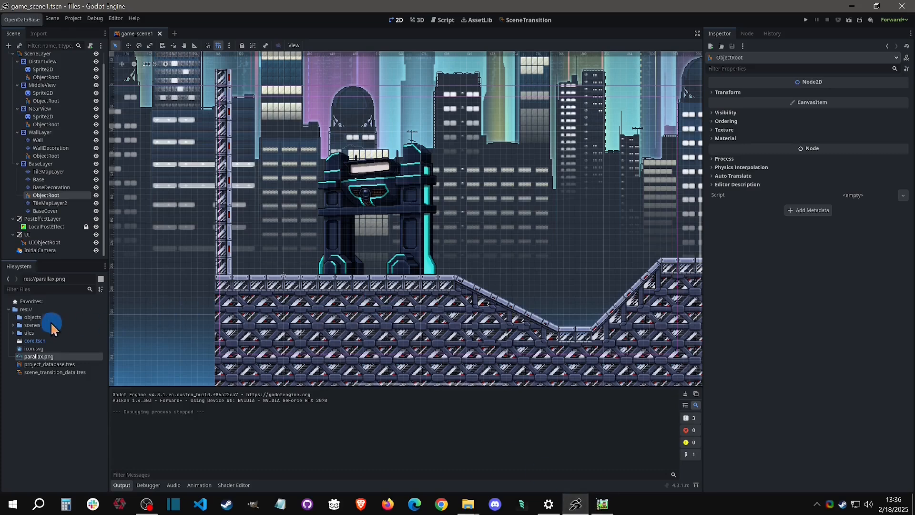
left_click(32, 317)
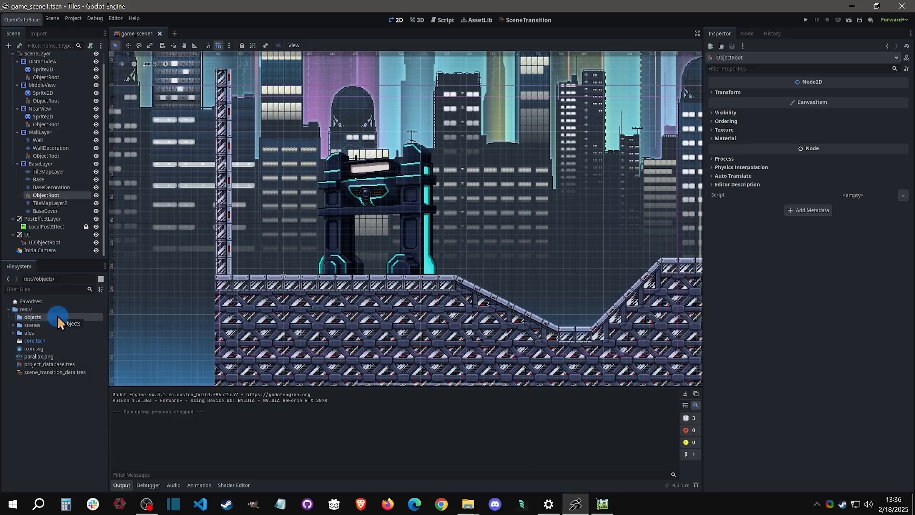
right_click(57, 315)
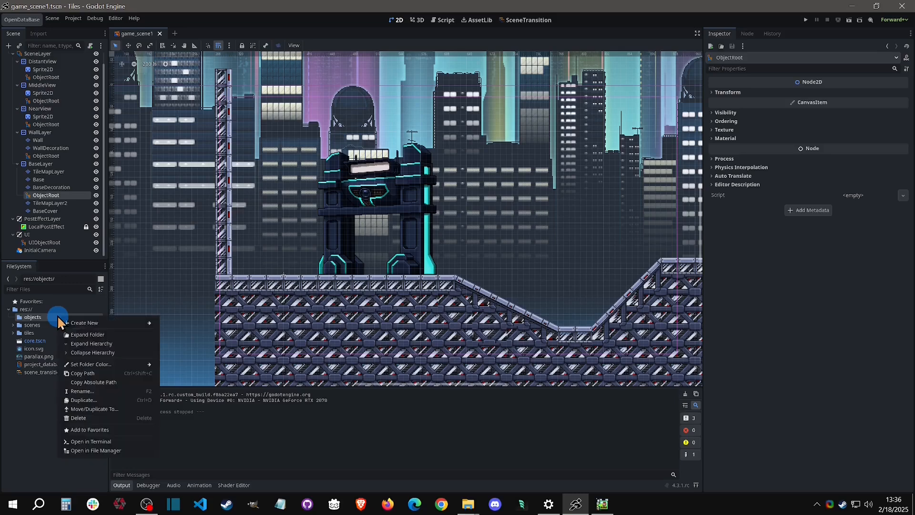
mouse_move(122, 322)
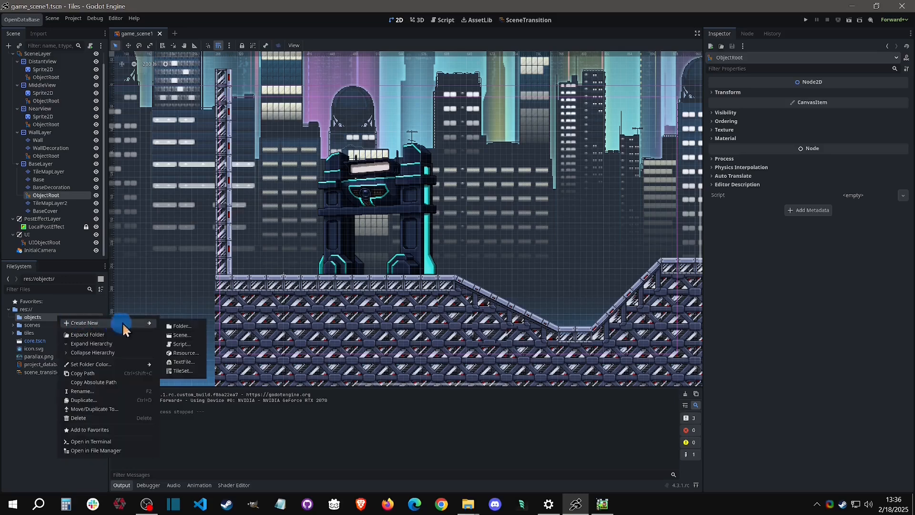
left_click(182, 327)
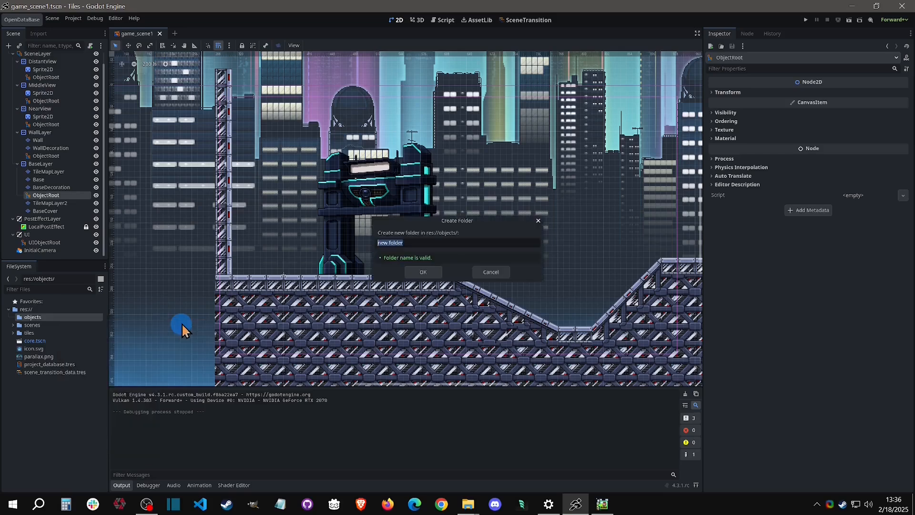
type("player")
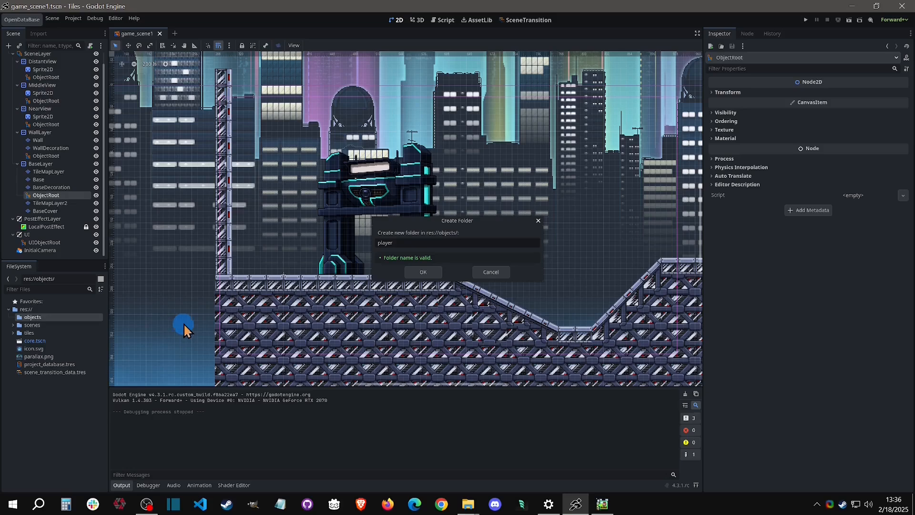
left_click(429, 272)
- Create a folder named sprites inside objects/player and expand the player folder
left_click(13, 317)
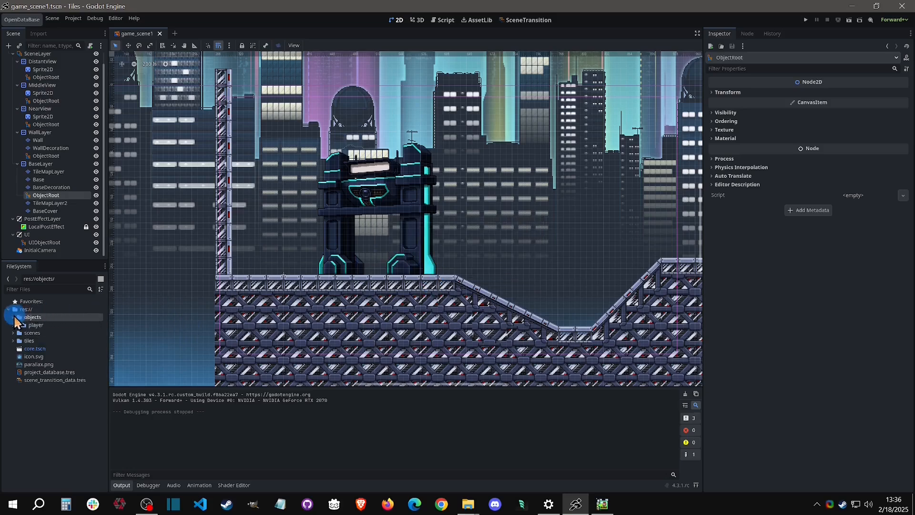
left_click(46, 328)
right_click(46, 327)
mouse_move(69, 331)
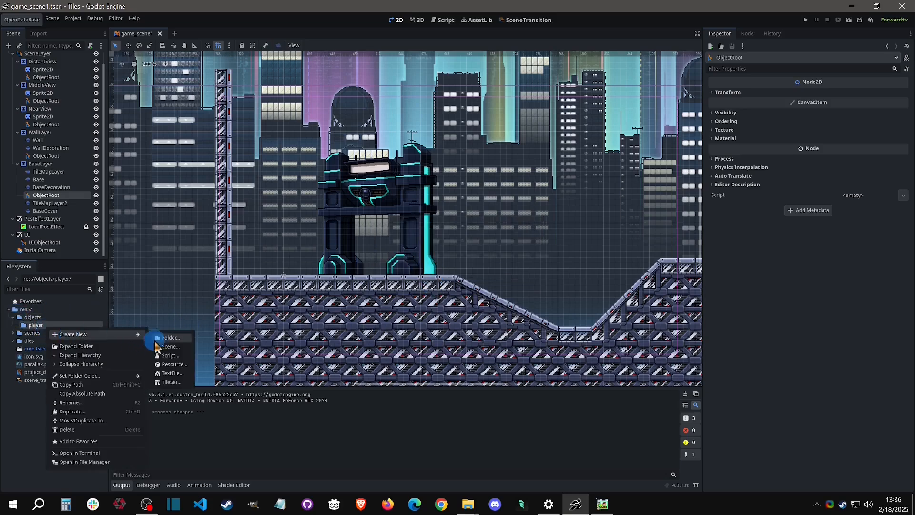
left_click(159, 335)
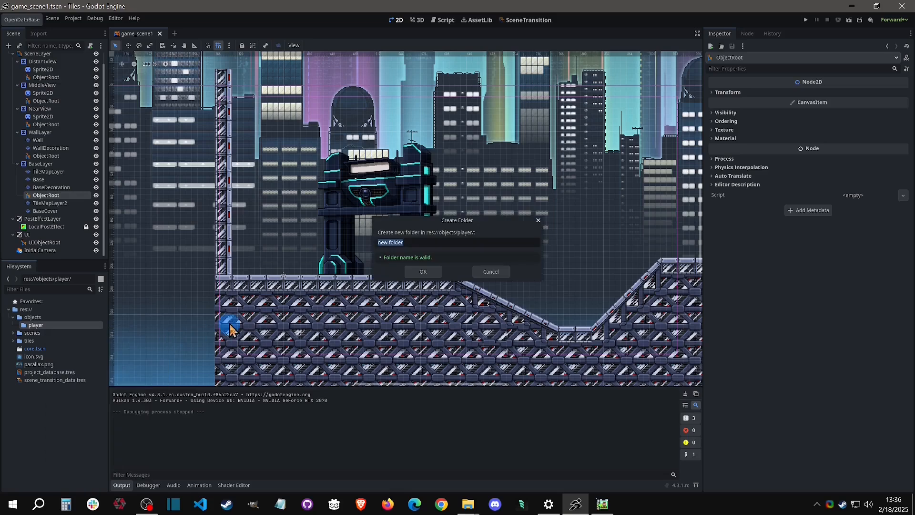
type("sprites")
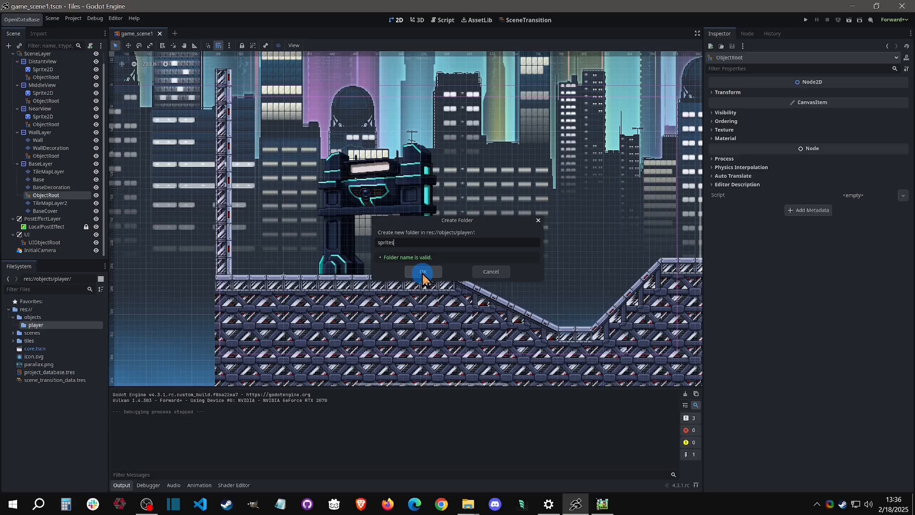
left_click(423, 273)
left_click(17, 324)
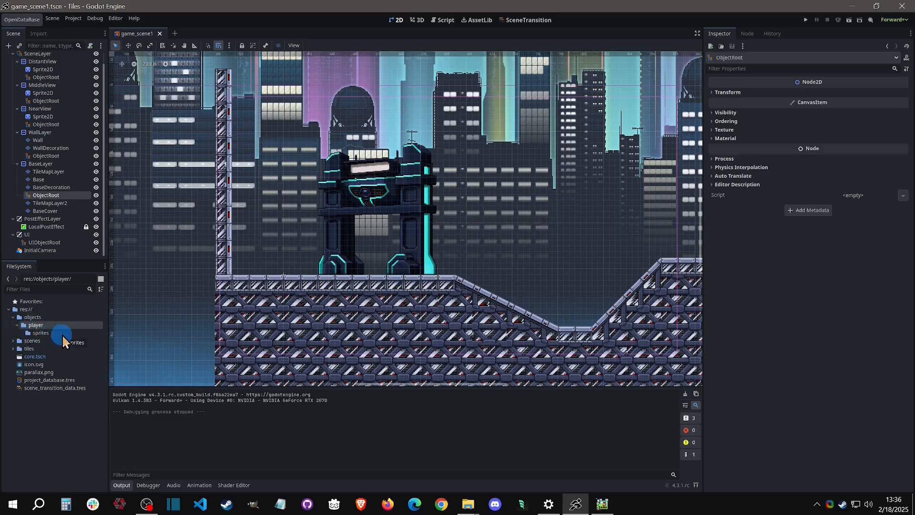
- Switch to Pixel Game Maker MV and look over its Animations and Objects sections
left_click(602, 504)
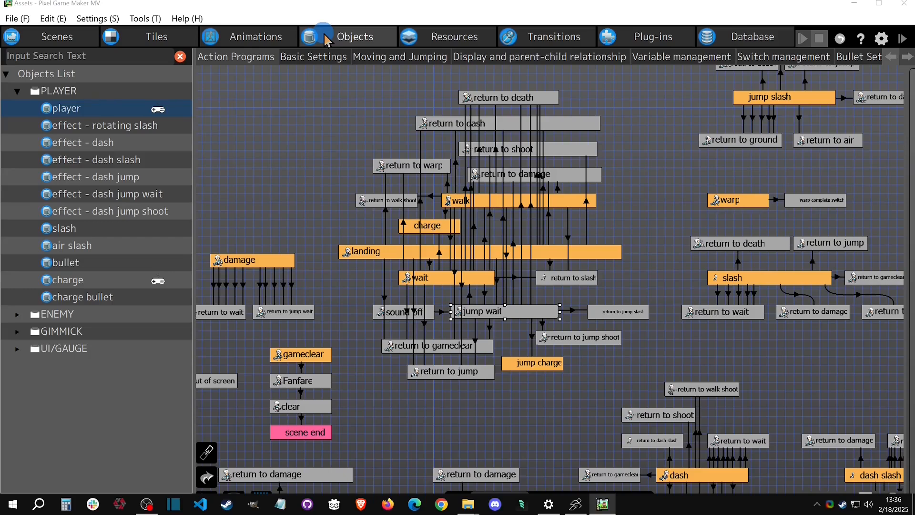
left_click(259, 38)
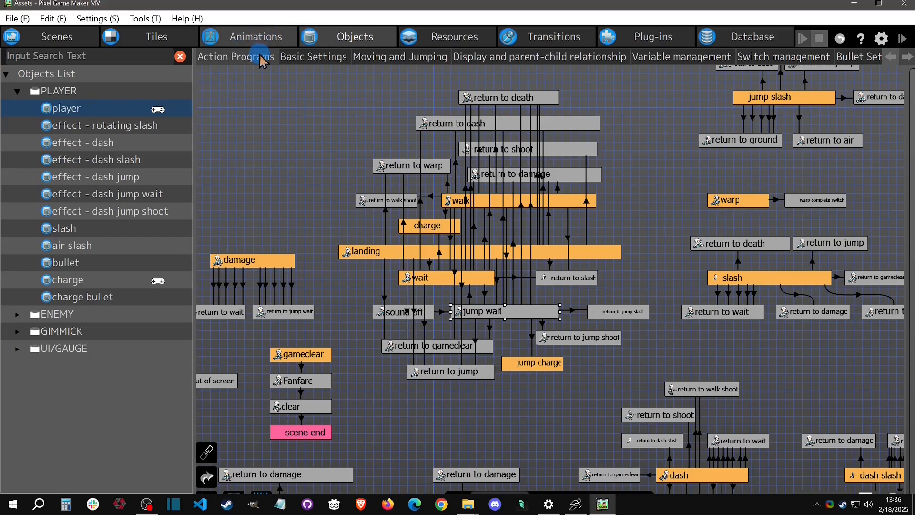
left_click(374, 37)
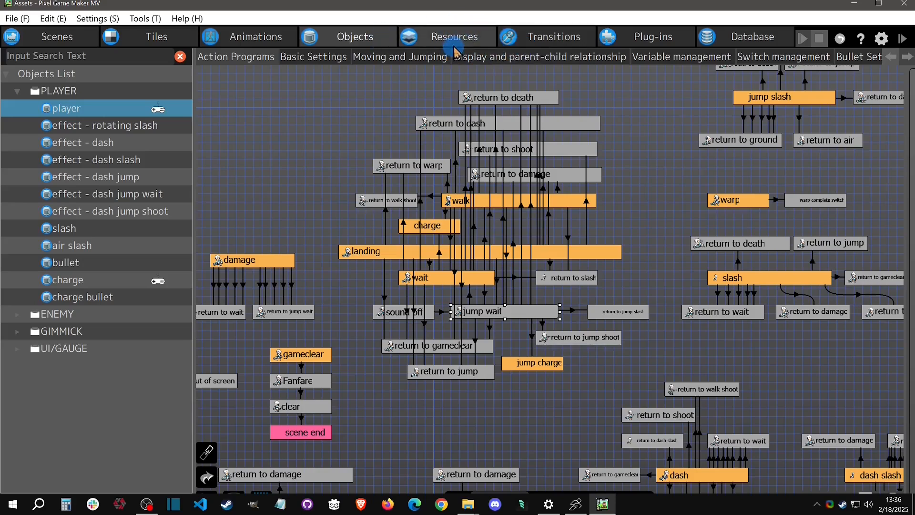
- Return to Godot and import air.png, move.png and wait.png from the Documents folder into objects/player/sprites
left_click(575, 504)
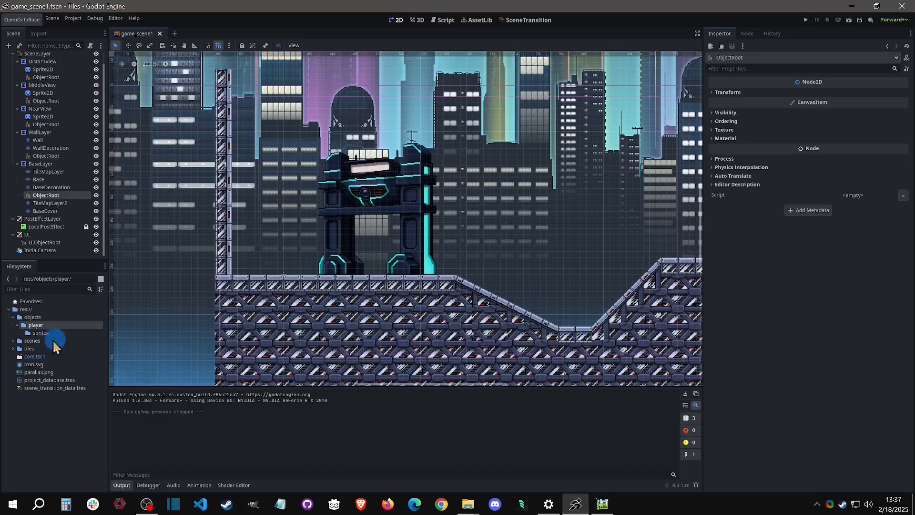
left_click(41, 334)
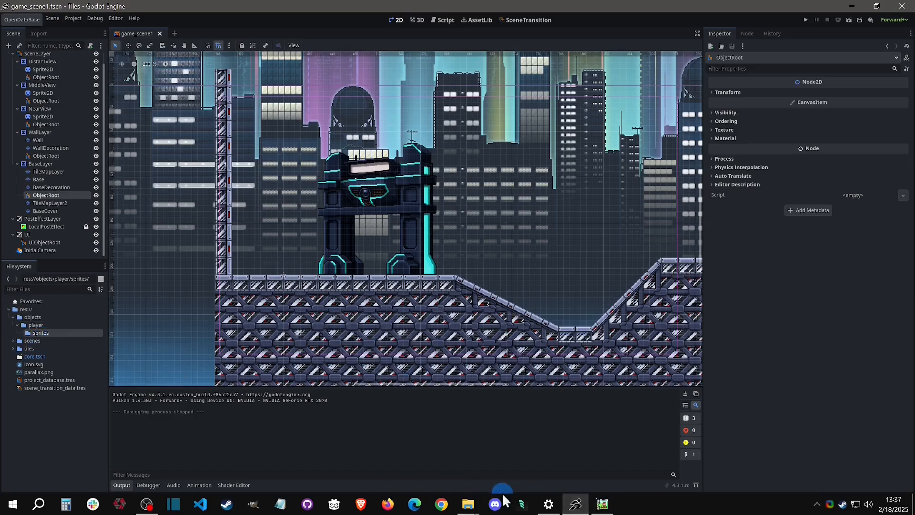
mouse_move(471, 507)
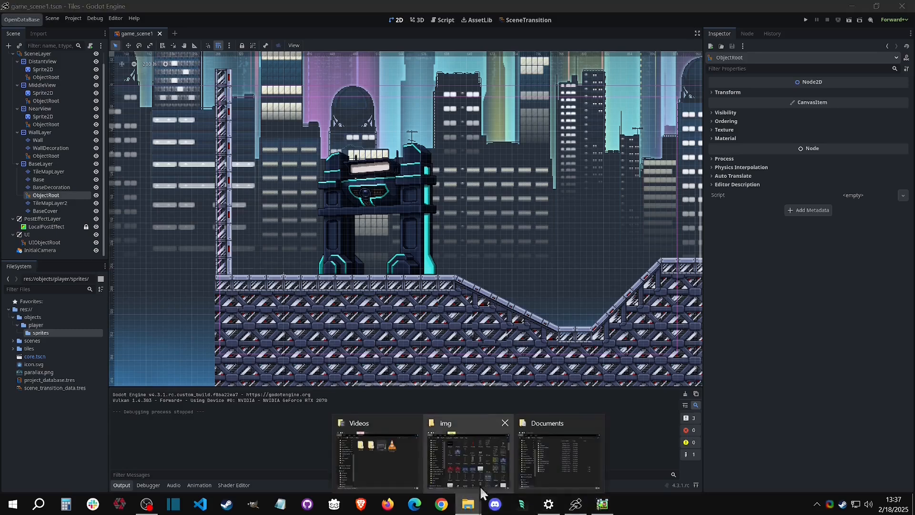
left_click(534, 450)
left_click_drag(571, 410, 78, 333)
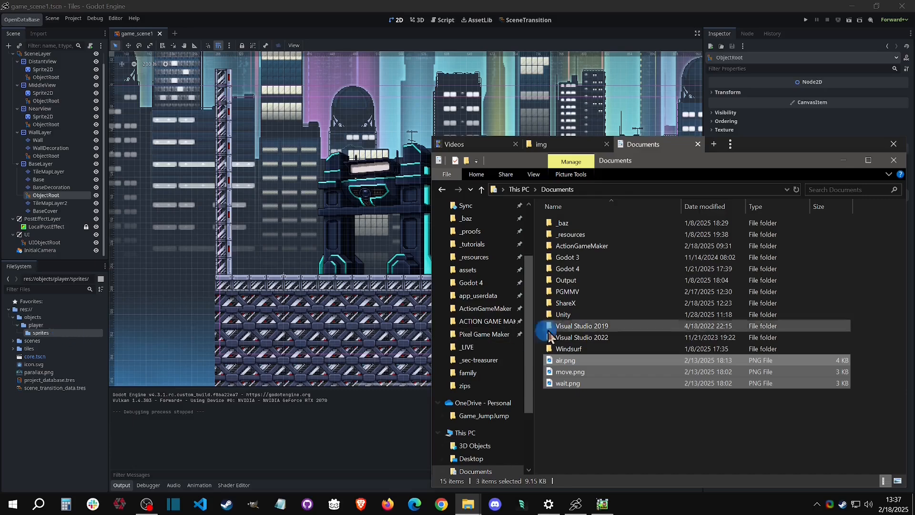
left_click_drag(579, 361, 46, 333)
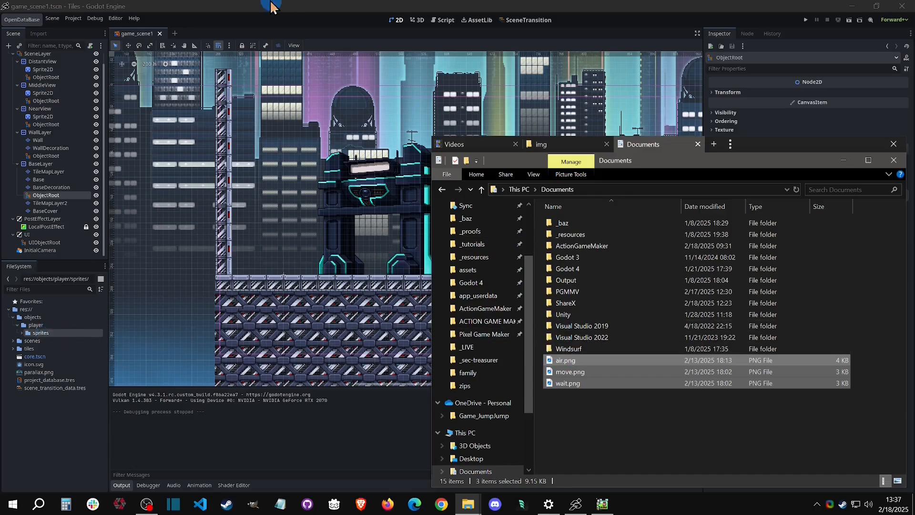
left_click(270, 5)
left_click(21, 333)
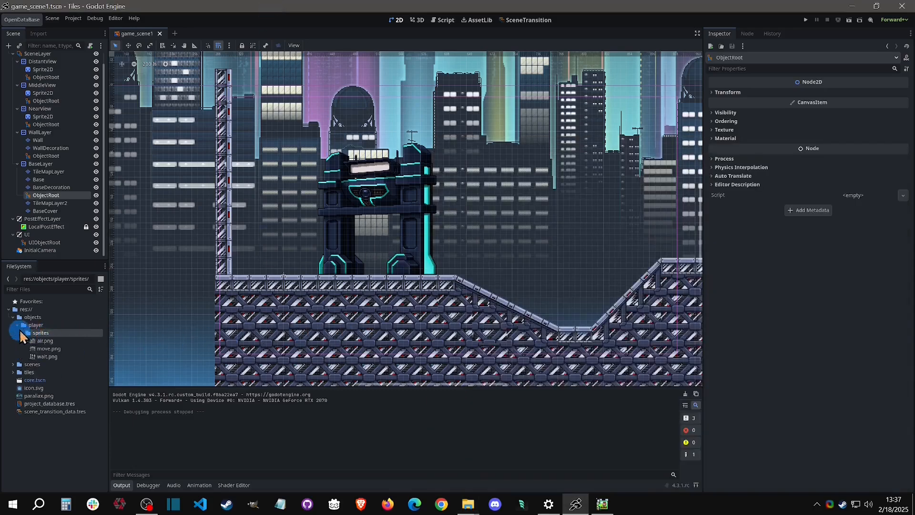
- Preview the imported wait.png, move.png and air.png sprite sheets one after another
left_click(49, 357)
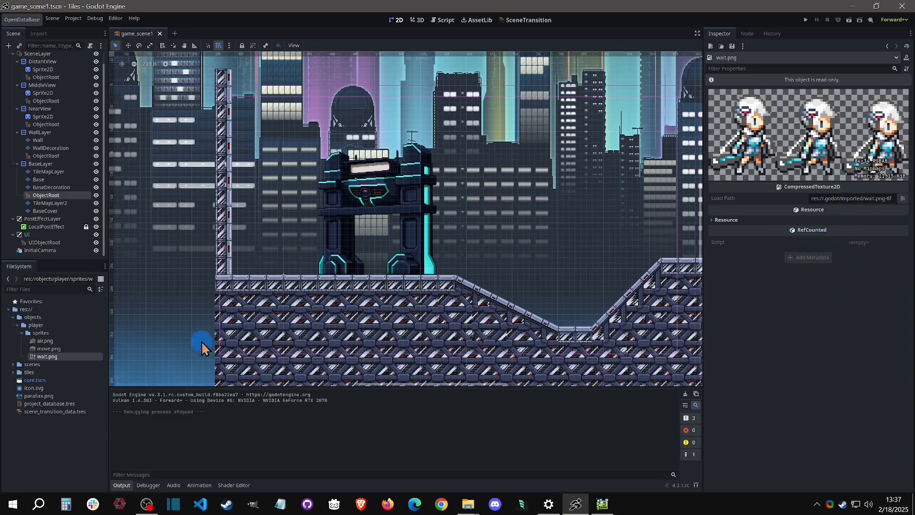
left_click(57, 348)
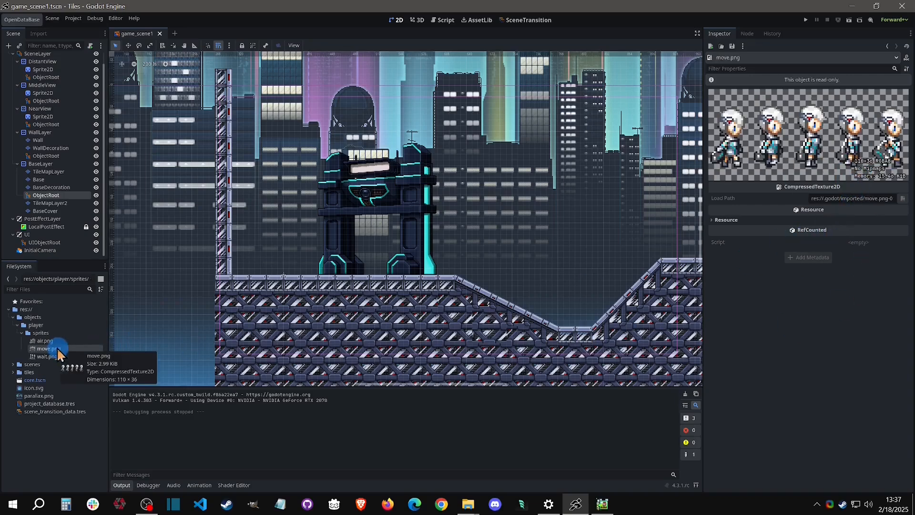
left_click(55, 342)
left_click(827, 322)
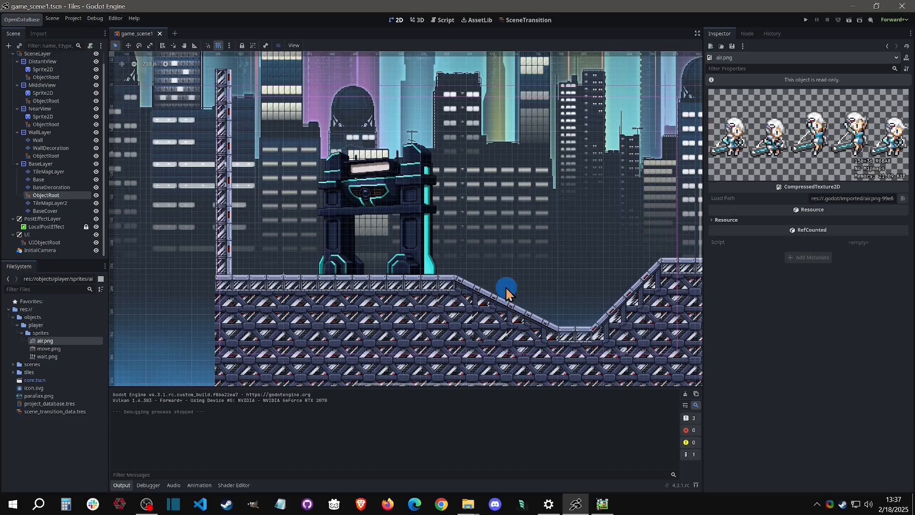
- In a new scene, create a game object named Player with the characters template, Player object group and manipulation by input devices enabled
left_click(174, 34)
left_click(82, 131)
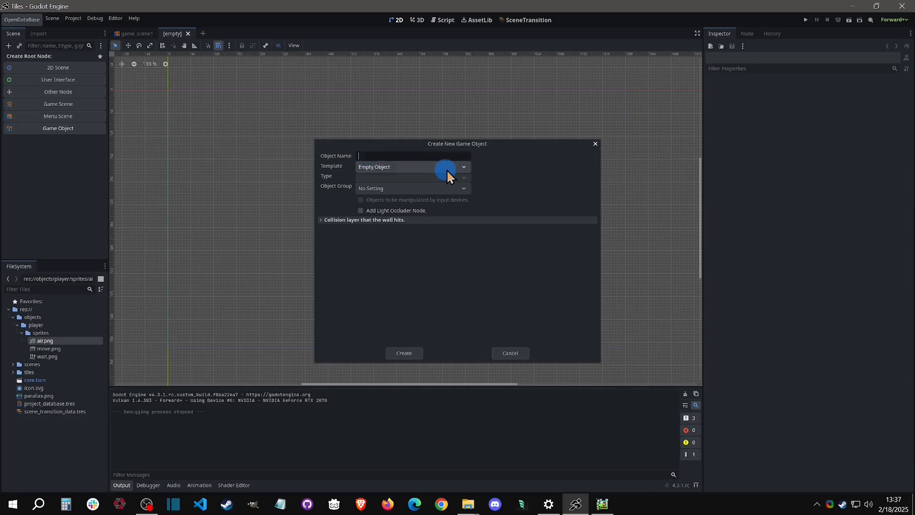
type("Player")
left_click(417, 167)
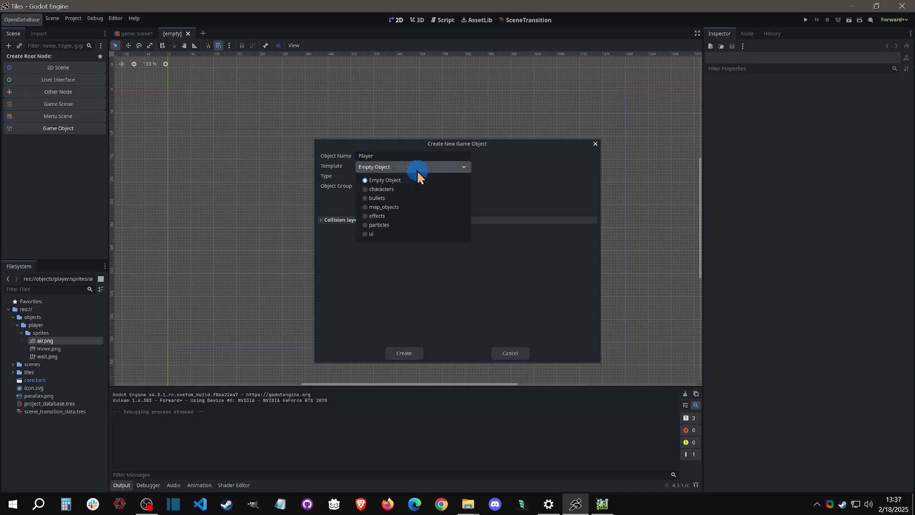
left_click(383, 189)
left_click(386, 189)
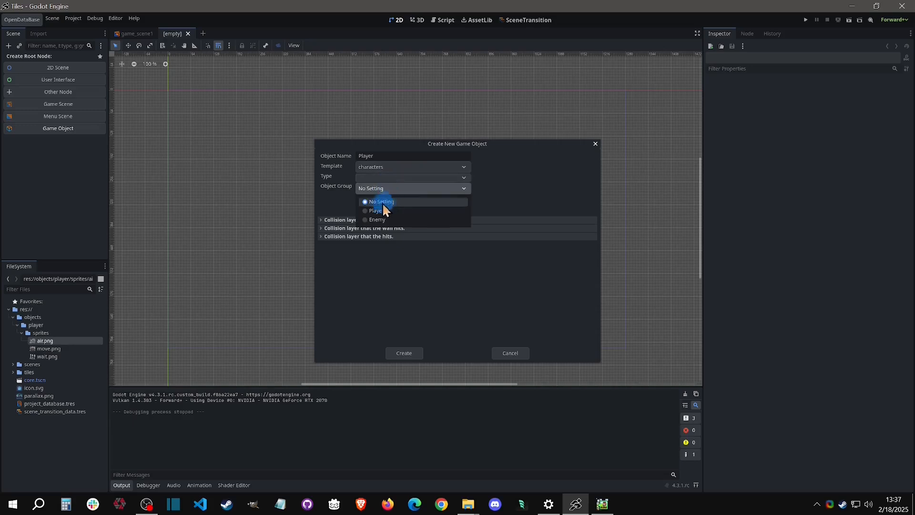
left_click(383, 208)
left_click(360, 199)
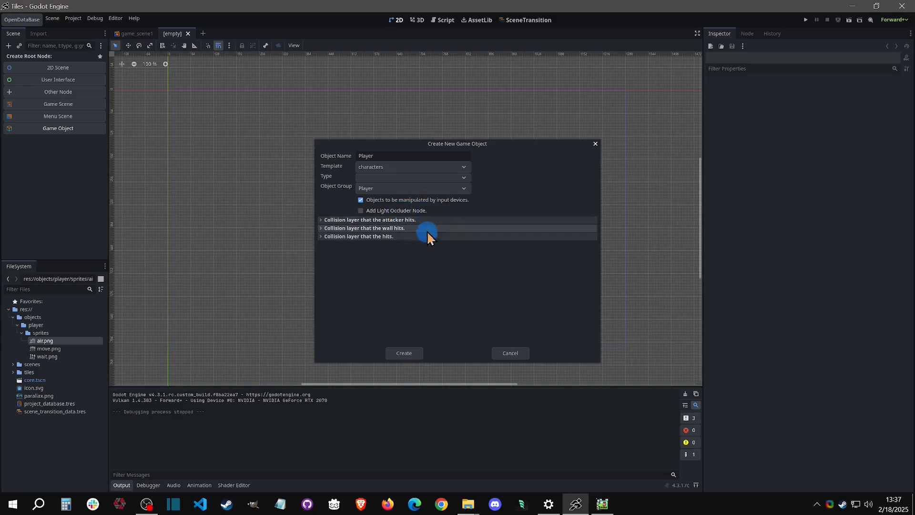
left_click(412, 352)
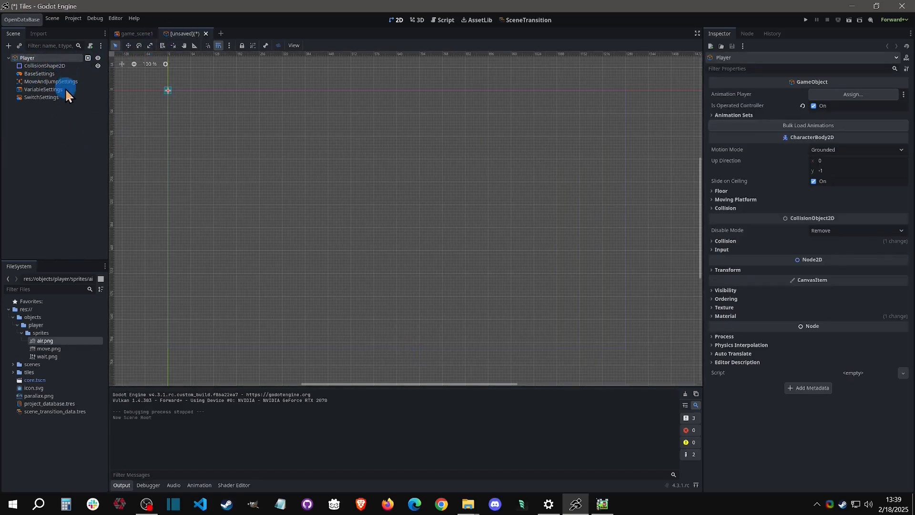
- Save the Player scene as player.tscn in the objects/player folder
key("ctrl+s")
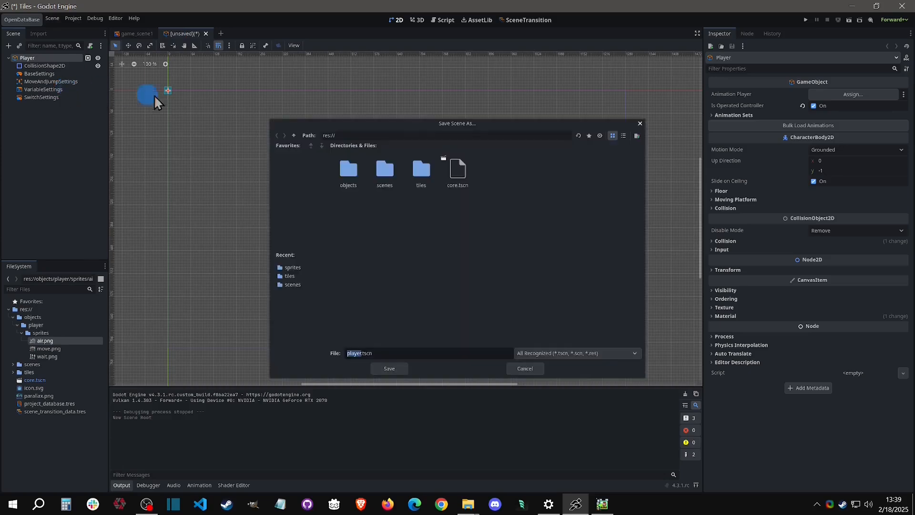
double_click(362, 175)
double_click(362, 181)
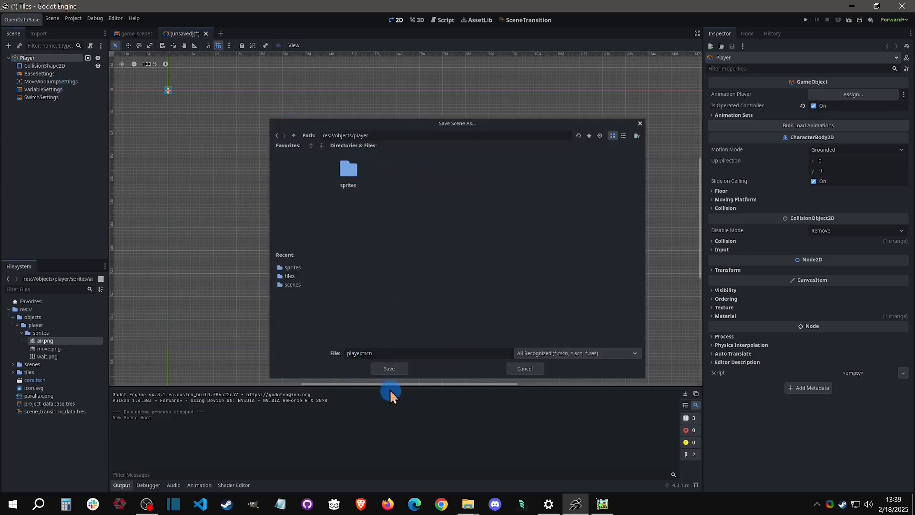
left_click(377, 352)
left_click(385, 369)
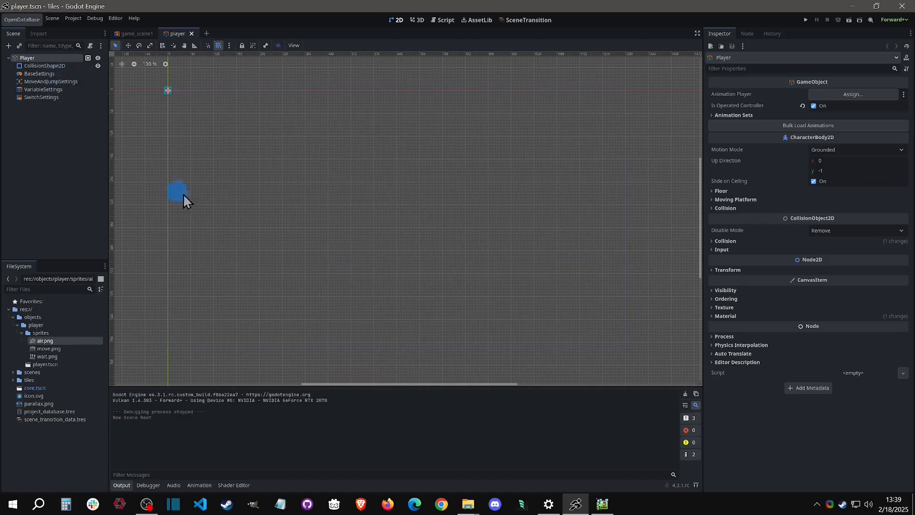
- Switch to Pixel Game Maker MV and review the player object's Basic Settings and Moving and Jumping settings
left_click(602, 504)
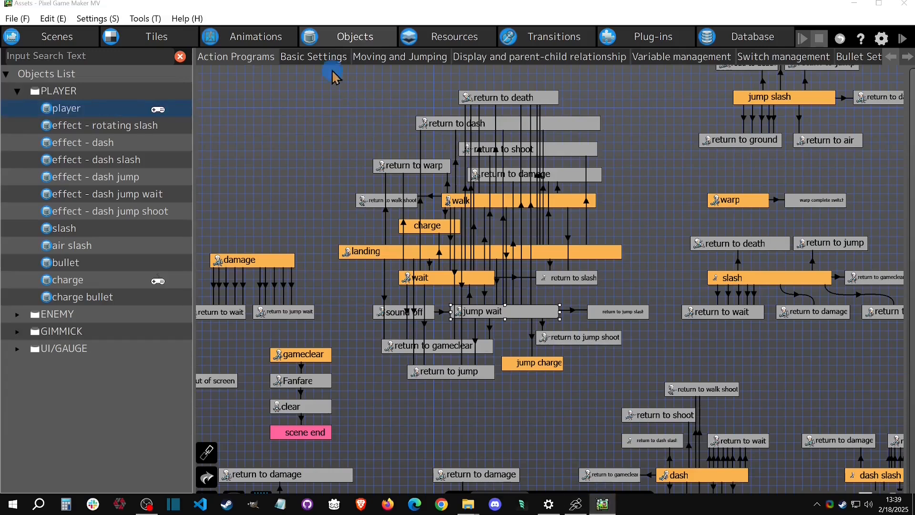
left_click(320, 59)
left_click(400, 57)
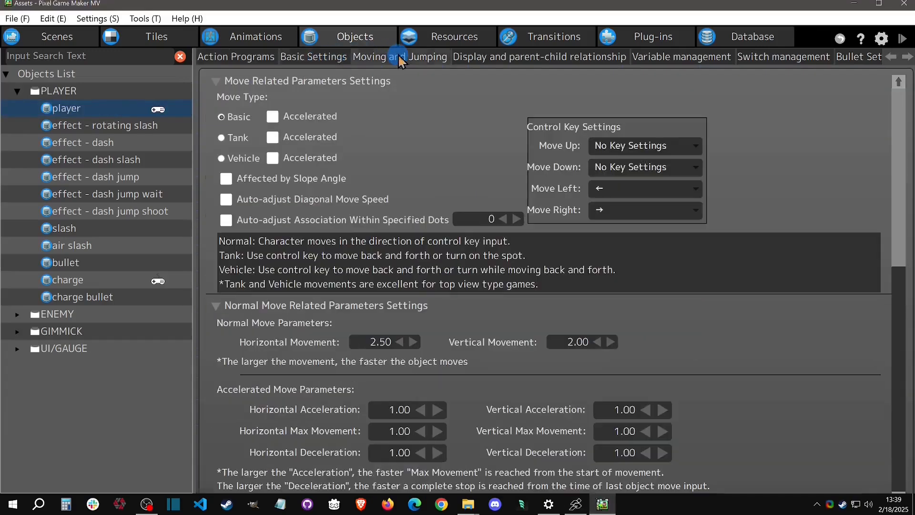
- Return to Godot and inspect the Player's BaseSettings, MoveAndJumpSettings, VariableSettings and SwitchSettings nodes one after another
left_click(575, 504)
left_click(68, 74)
left_click(77, 82)
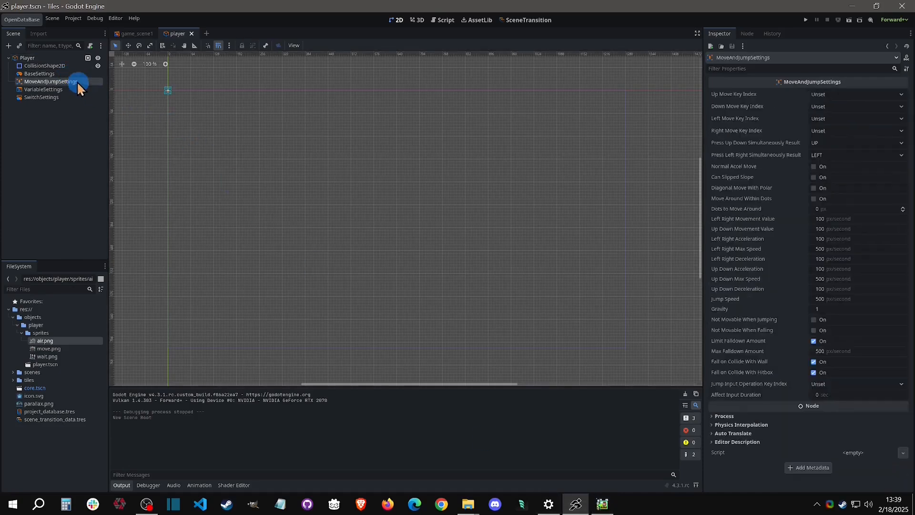
left_click(71, 90)
left_click(69, 97)
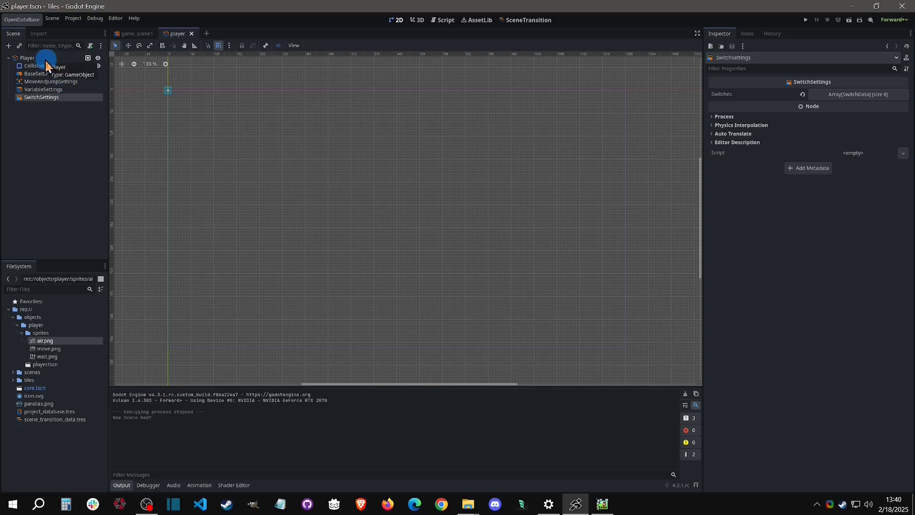
scroll(159, 84, "up", 8)
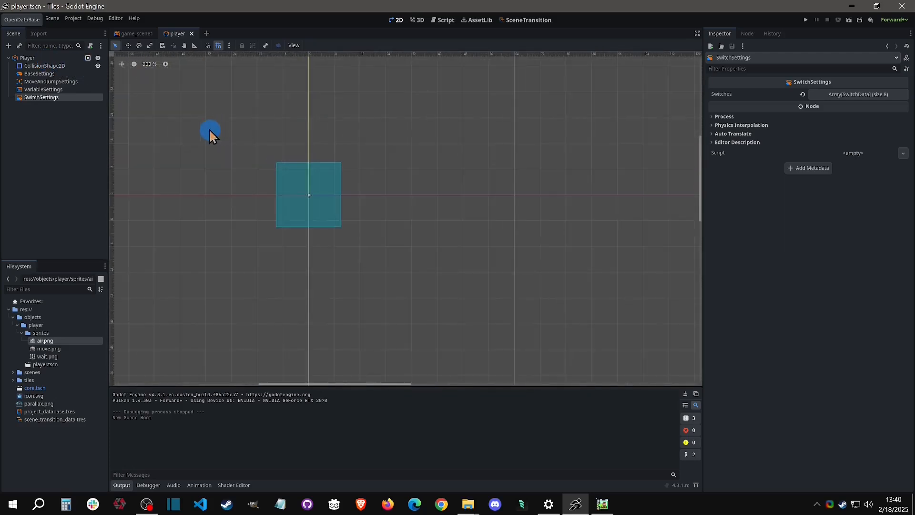
middle_click_drag(210, 129, 331, 174)
left_click(26, 58)
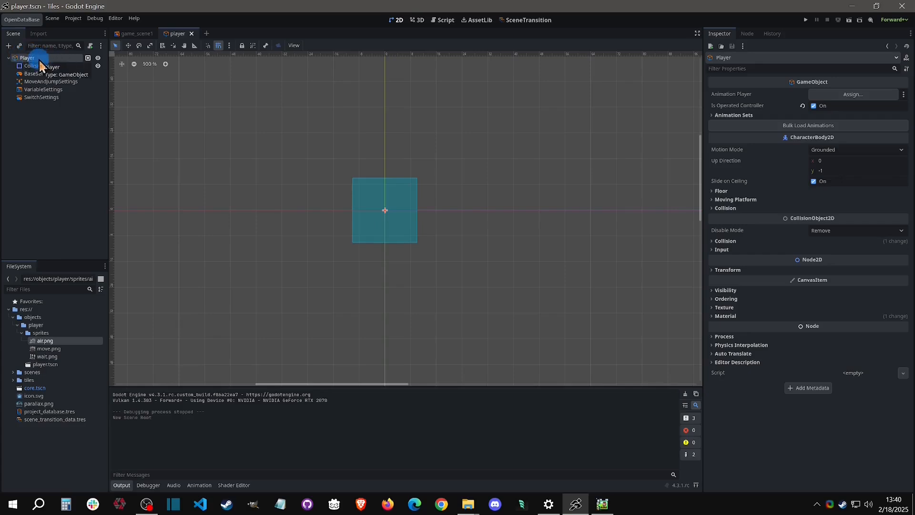
key("ctrl+a")
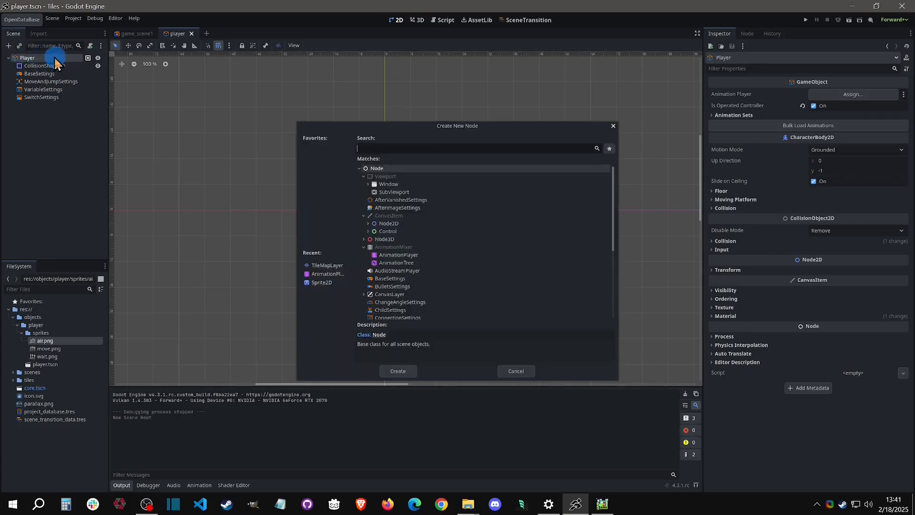
left_click(612, 126)
right_click(46, 58)
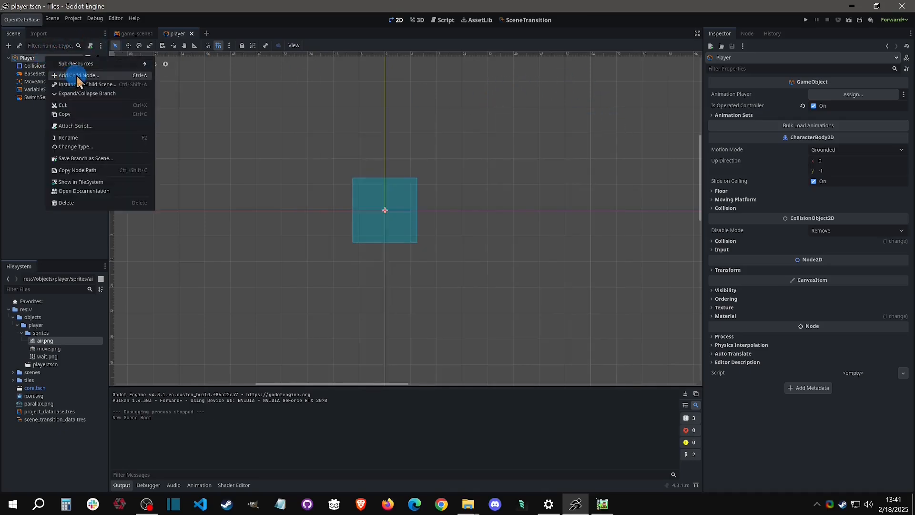
left_click(19, 122)
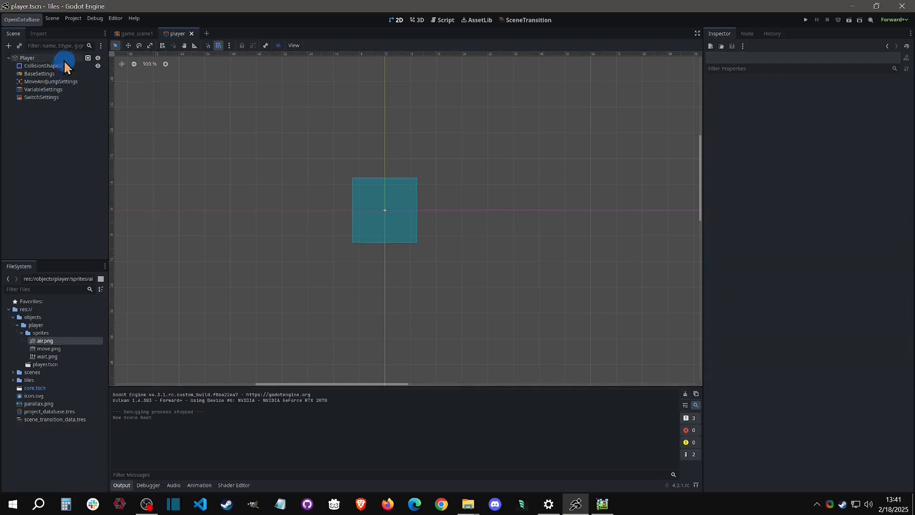
- Add an AnimationPlayer node as a child of the Player node
left_click(22, 57)
left_click(9, 47)
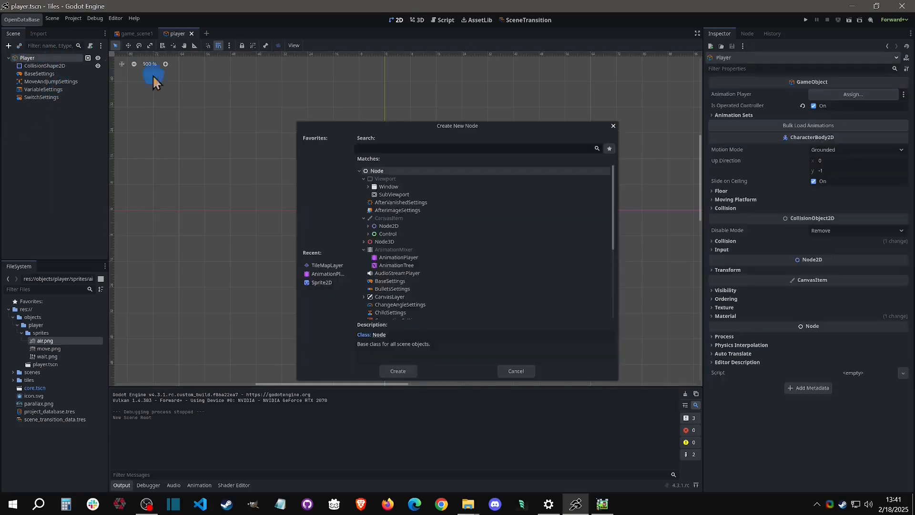
type("anim")
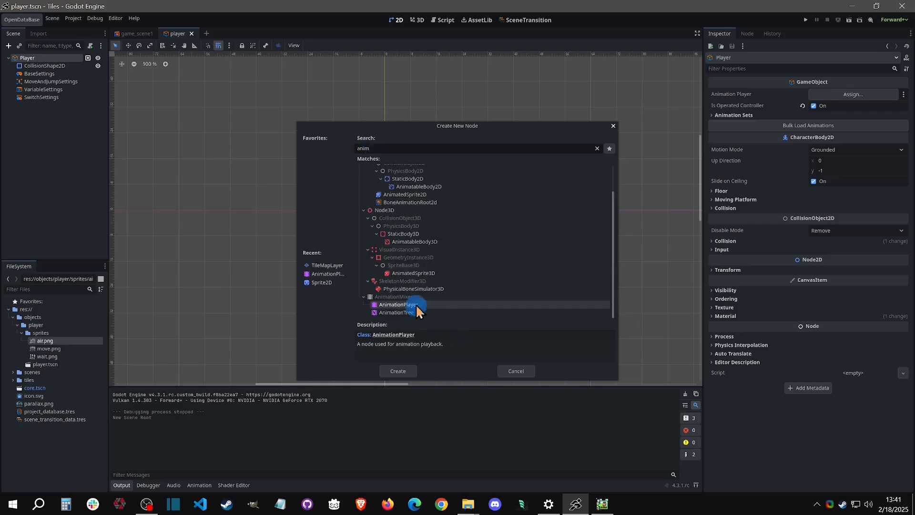
double_click(441, 305)
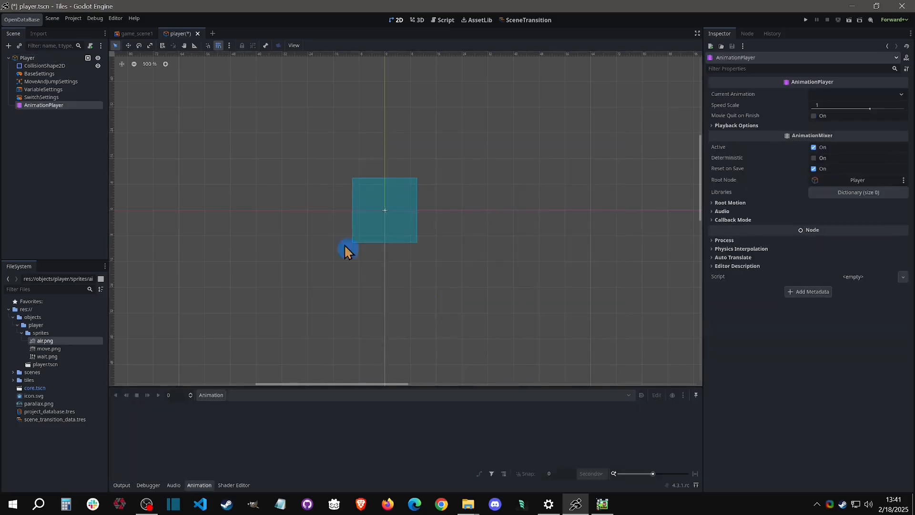
- Assign the AnimationPlayer node to the Player's Animation Player property and expand its Animation Sets
left_click(47, 58)
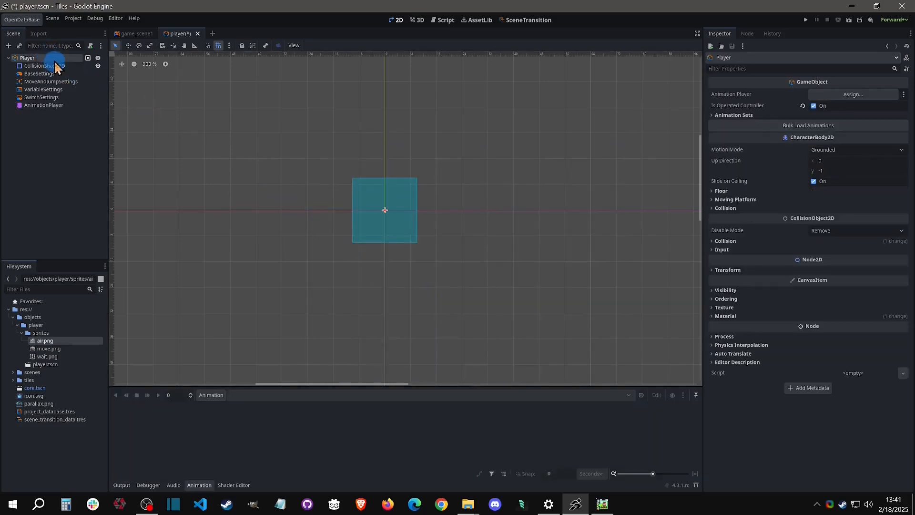
left_click(831, 93)
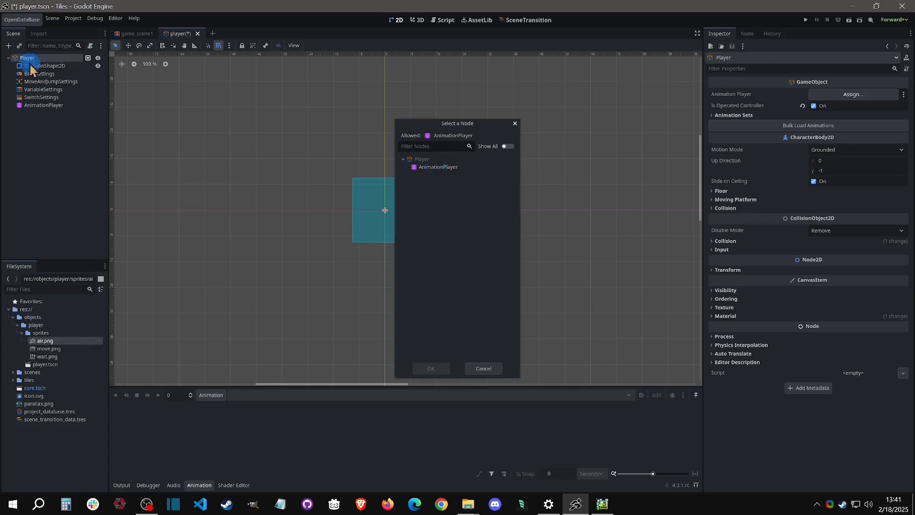
double_click(451, 168)
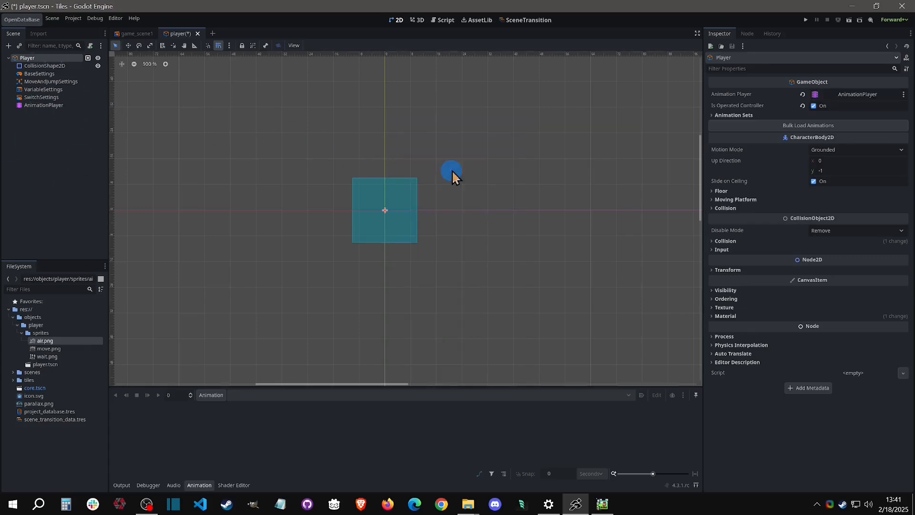
left_click(803, 94)
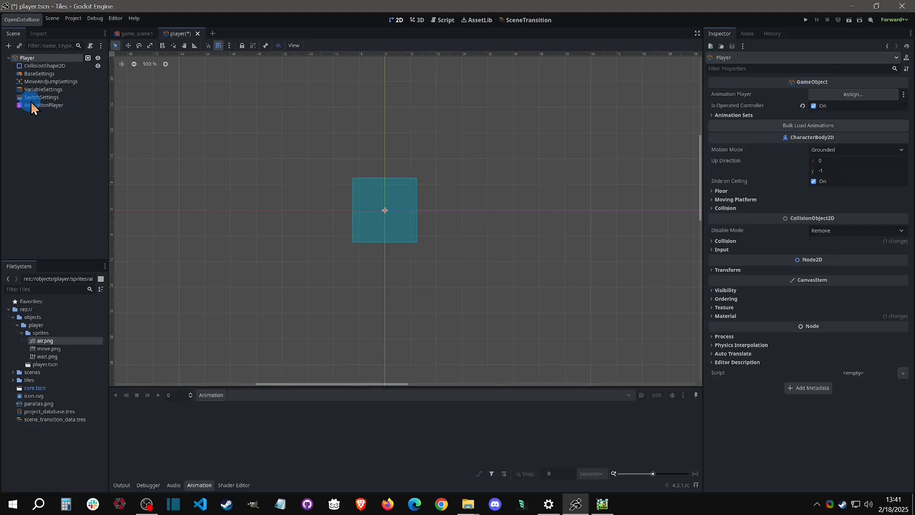
left_click_drag(33, 98, 856, 96)
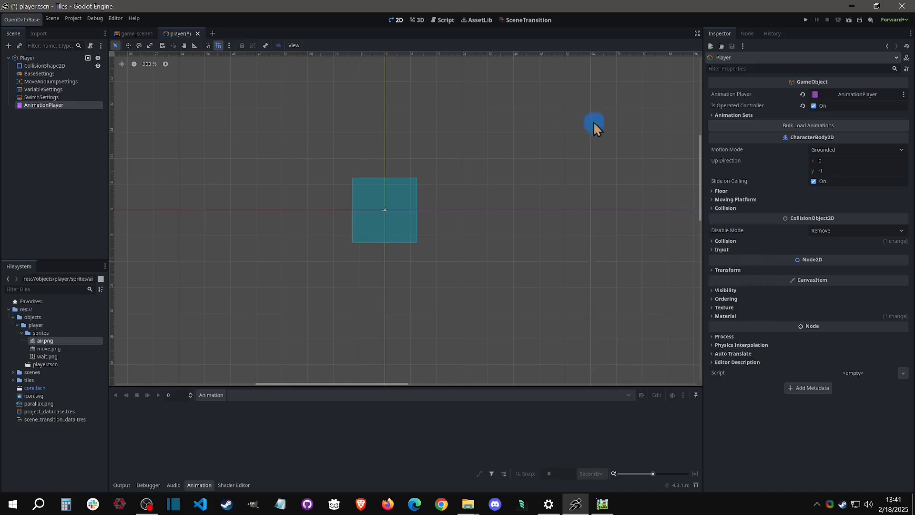
left_click(770, 115)
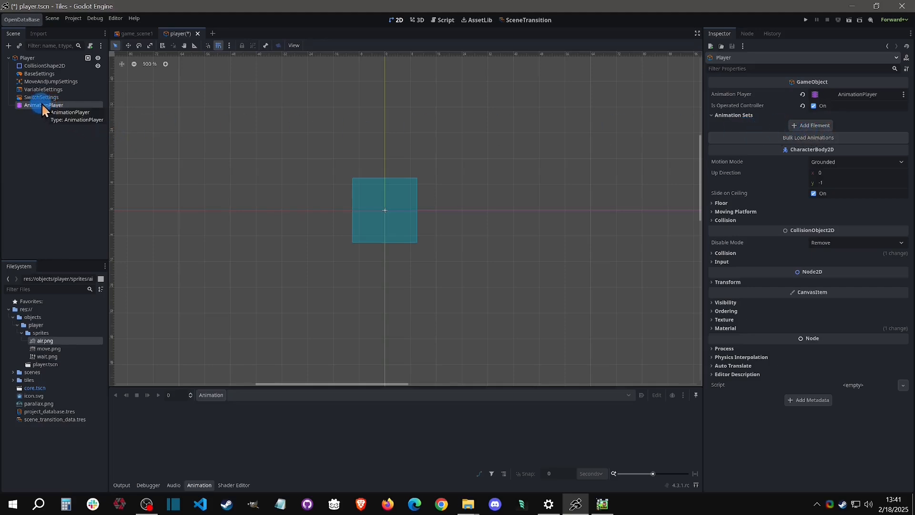
- Add a Sprite2D node as a child of the Player node
left_click(41, 59)
right_click(38, 59)
left_click(67, 72)
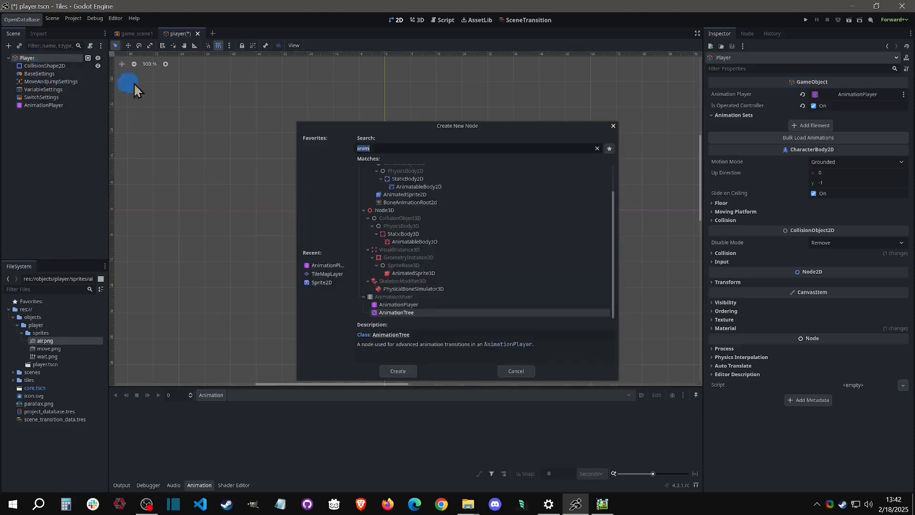
type("sprite")
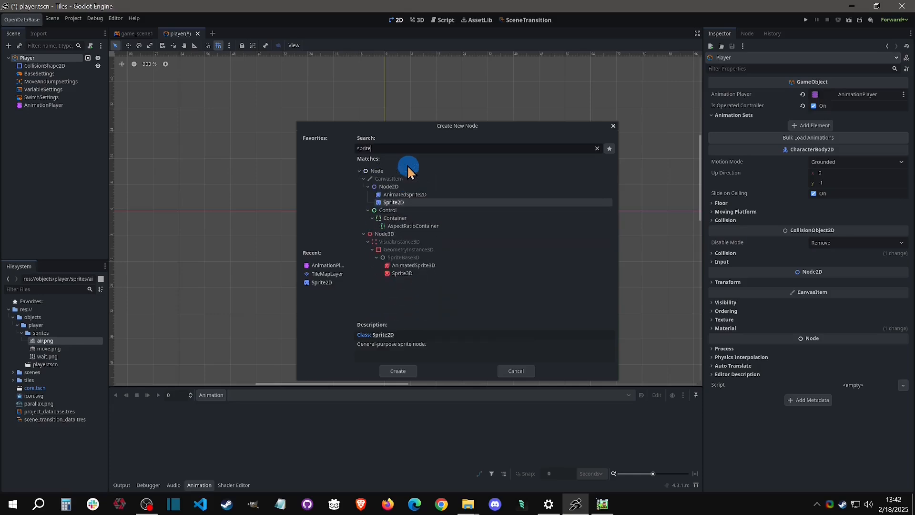
double_click(407, 202)
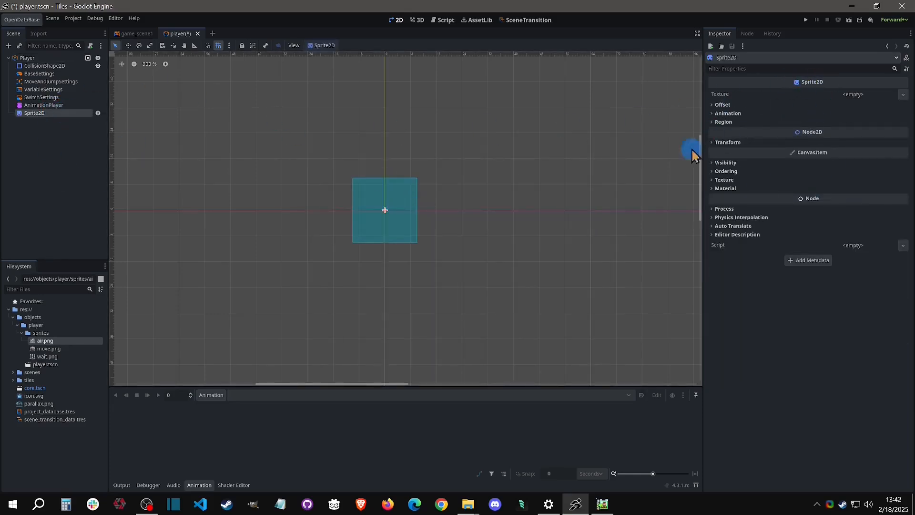
- Enlarge the animation editor for the AnimationPlayer node and create a new animation named wait
left_click(49, 106)
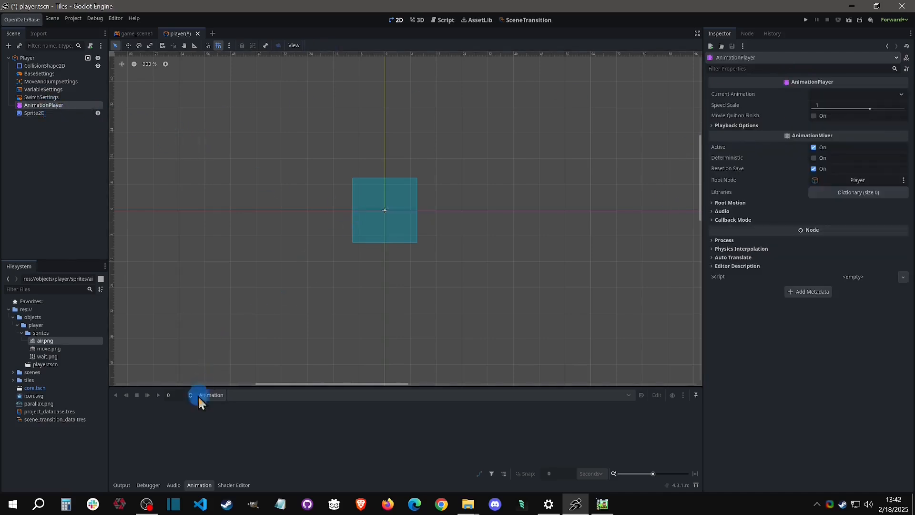
left_click(200, 485)
left_click(199, 485)
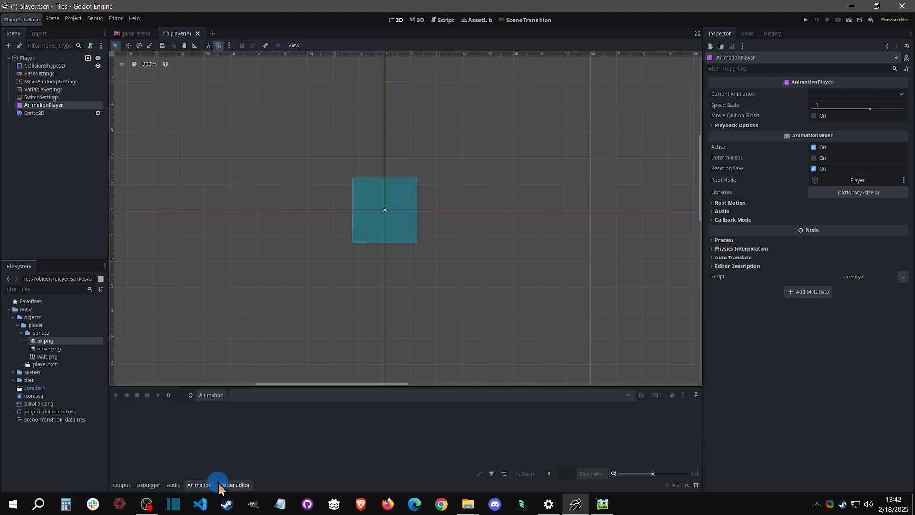
left_click_drag(259, 387, 261, 338)
left_click(212, 345)
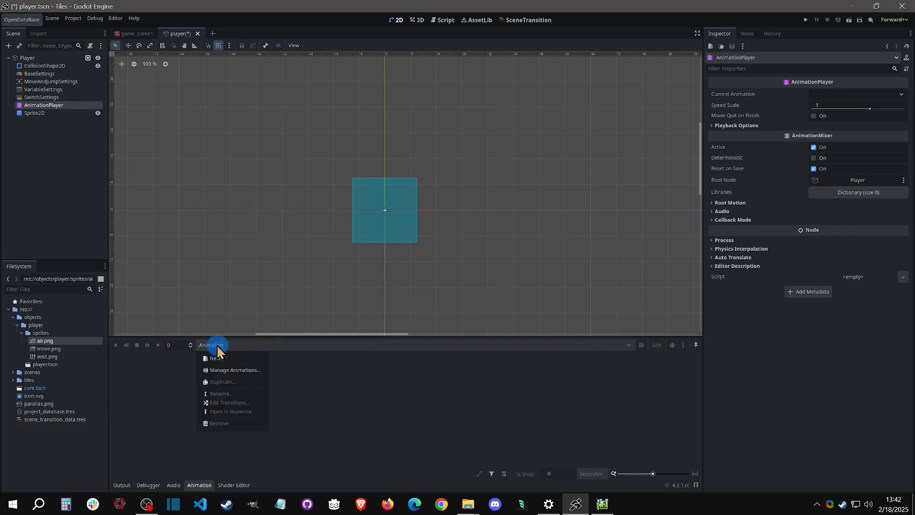
left_click(219, 357)
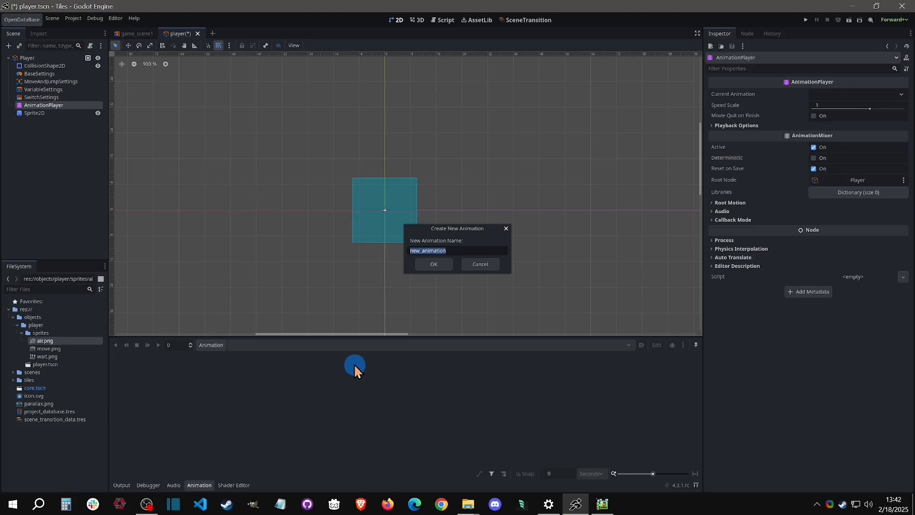
type("wait")
left_click(432, 267)
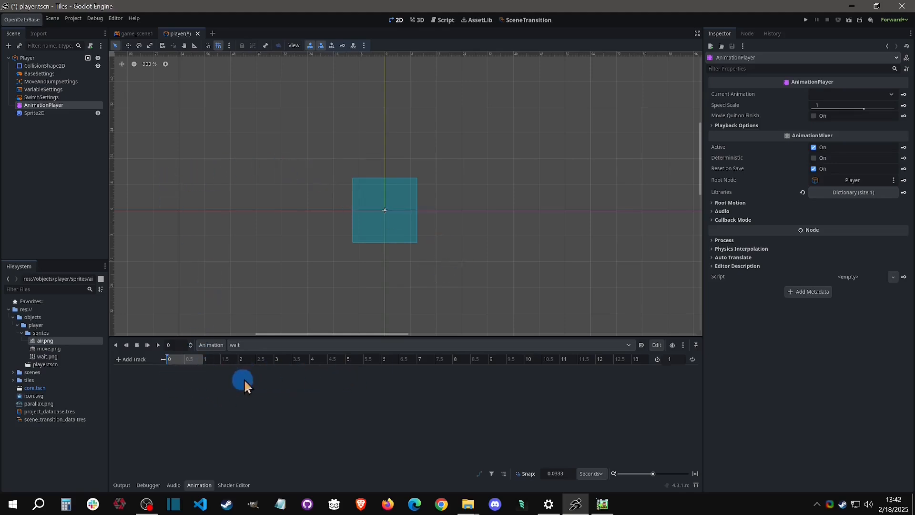
- Switch to Pixel Game Maker MV and play the player's wait motion with its frame timeline exposed
left_click(602, 503)
left_click(240, 36)
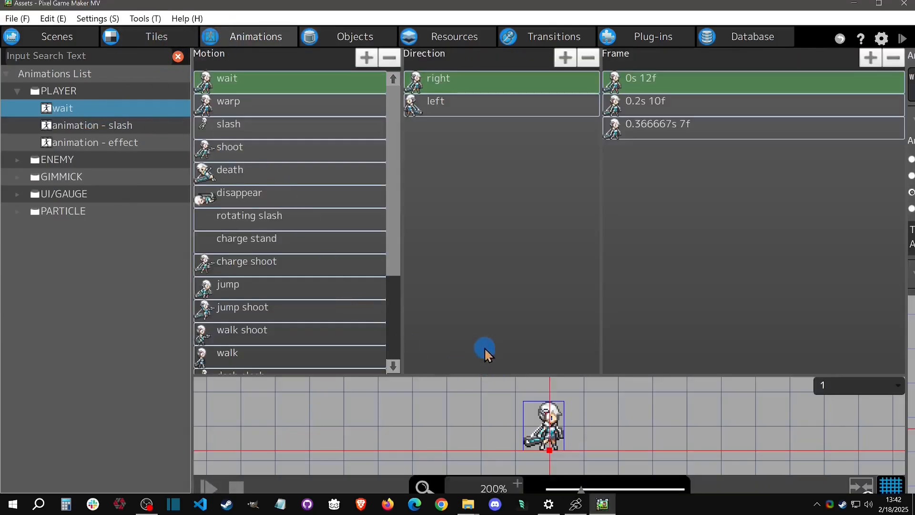
scroll(491, 391, "down", 3)
left_click_drag(510, 375, 517, 224)
left_click(548, 263)
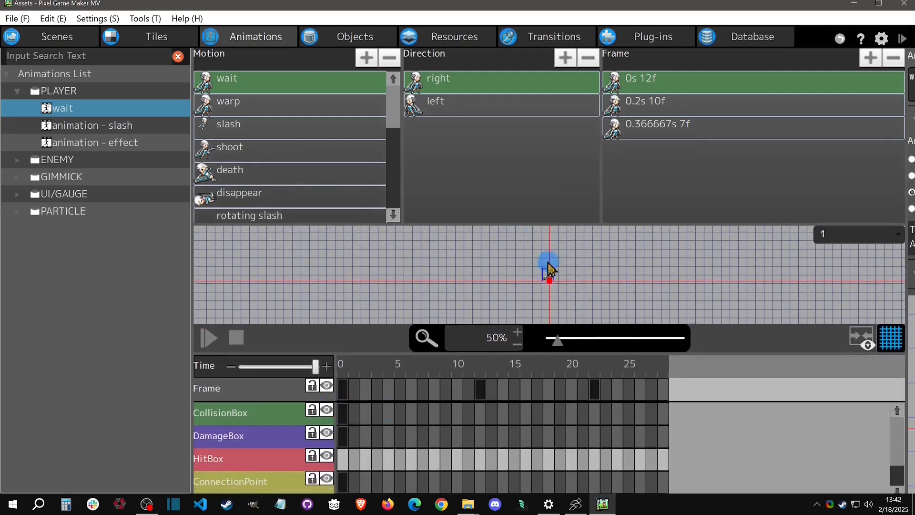
scroll(572, 282, "up", 3)
left_click(210, 338)
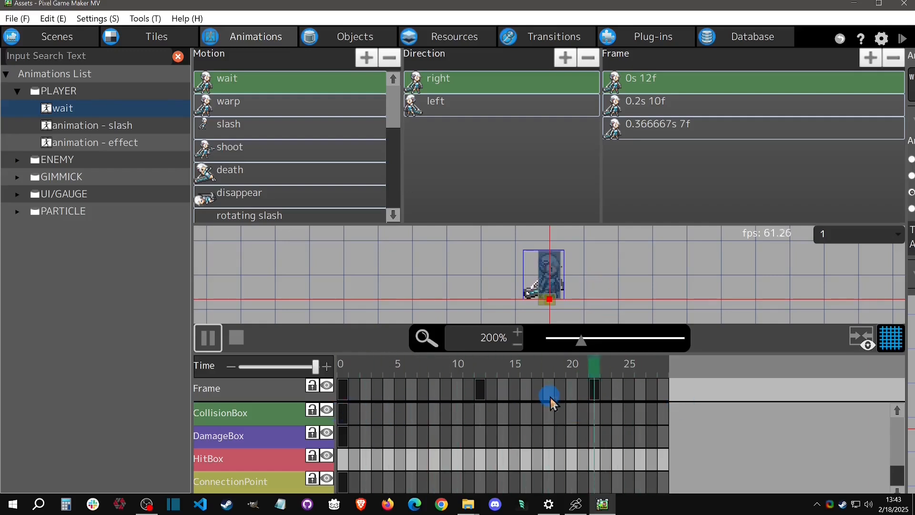
- Switch back to Godot and assign wait.png as the texture of the Player's Sprite2D node
left_click(576, 504)
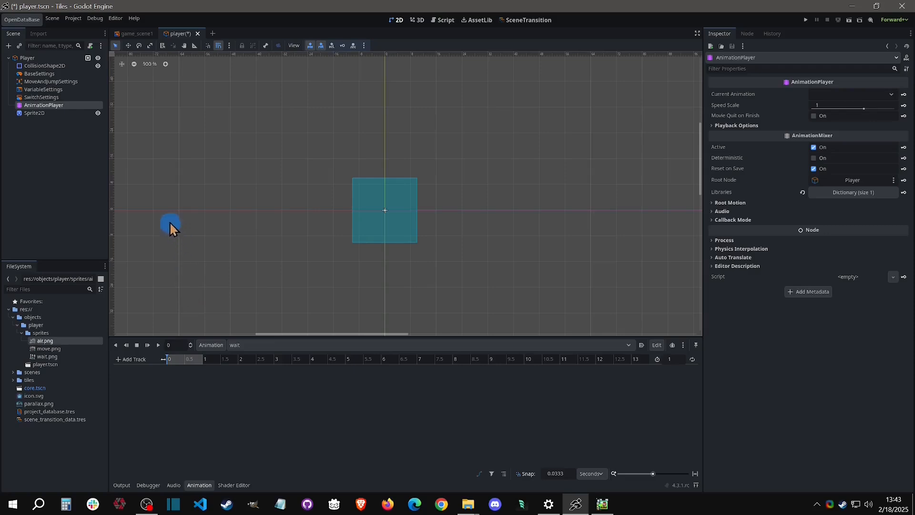
left_click(52, 113)
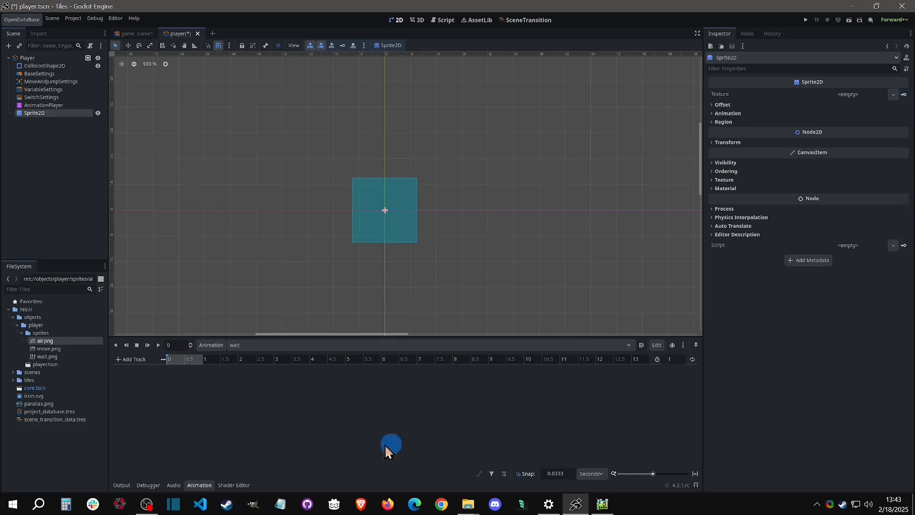
left_click(205, 486)
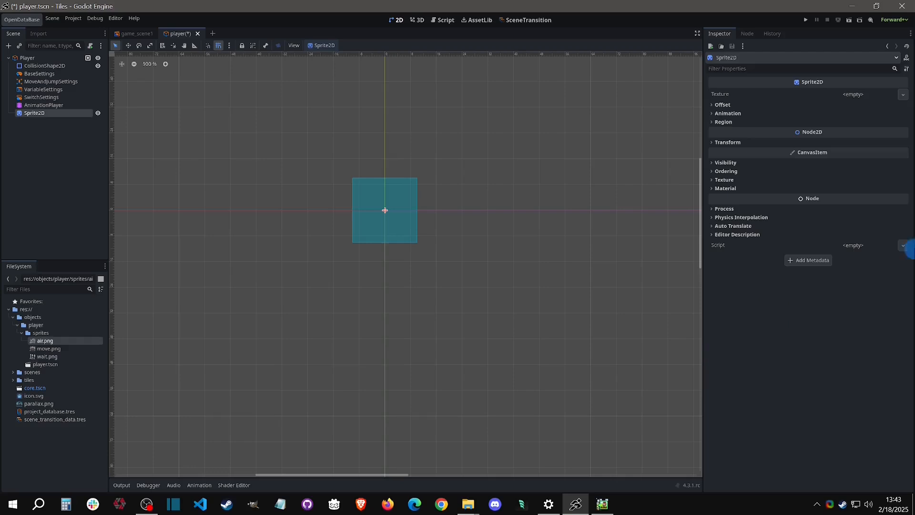
left_click(198, 485)
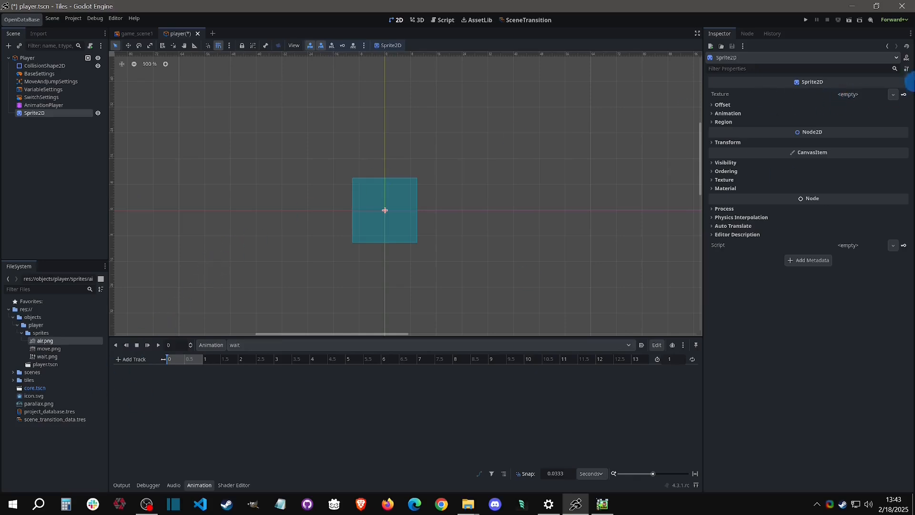
left_click(890, 93)
left_click(830, 250)
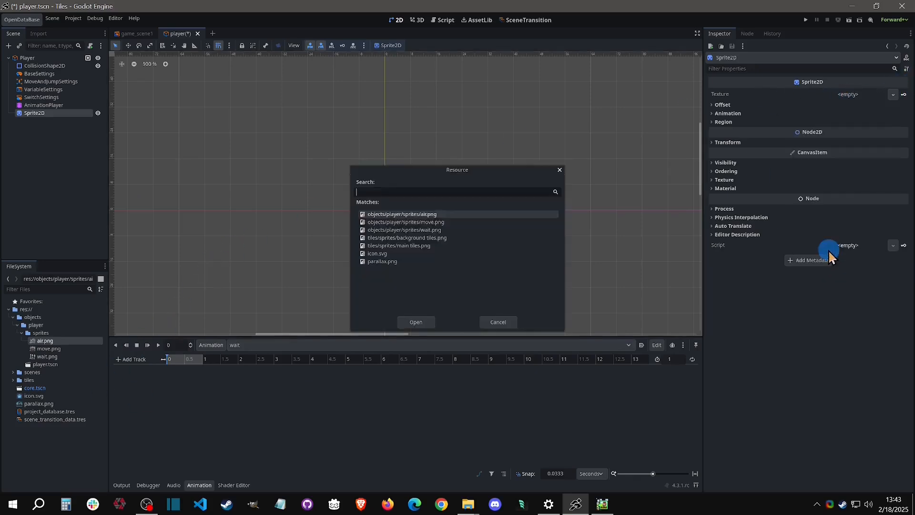
left_click(511, 326)
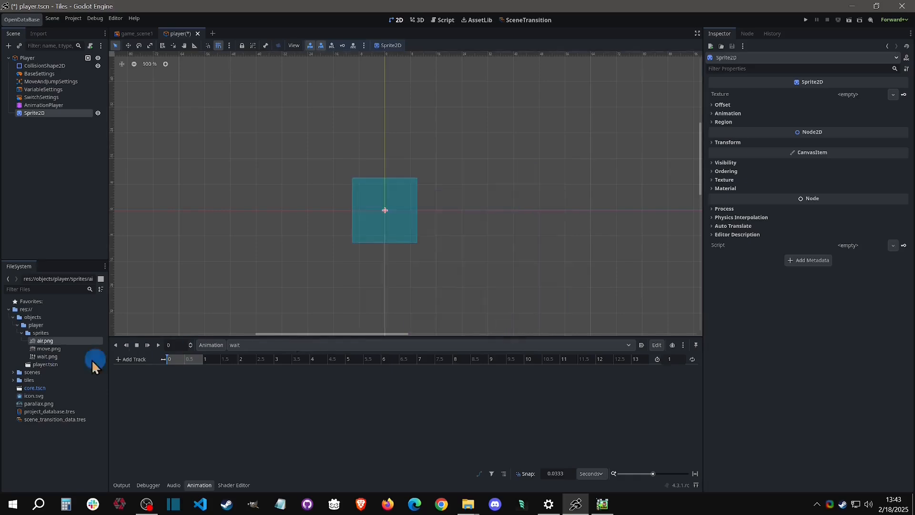
left_click_drag(46, 357, 831, 98)
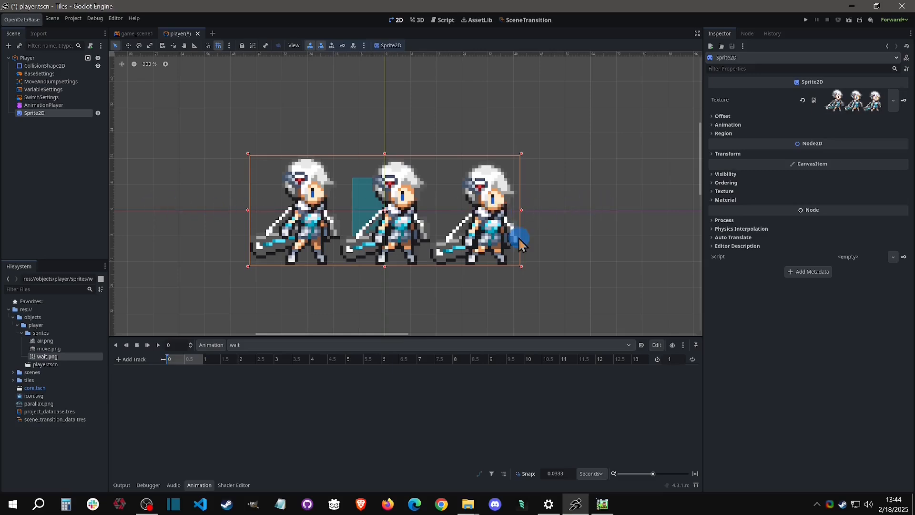
- Set the Sprite2D's vertical texture offset to -17 px so the character's feet rest on the origin line
left_click(747, 114)
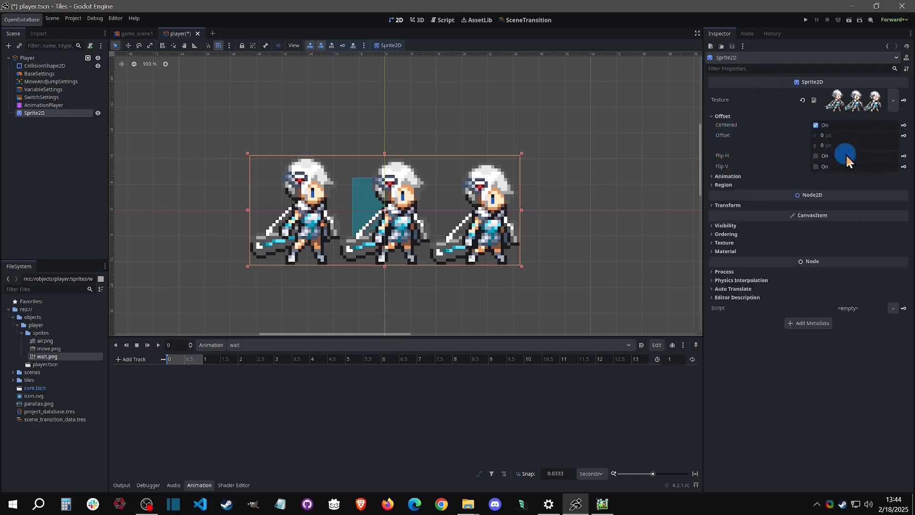
left_click(680, 143)
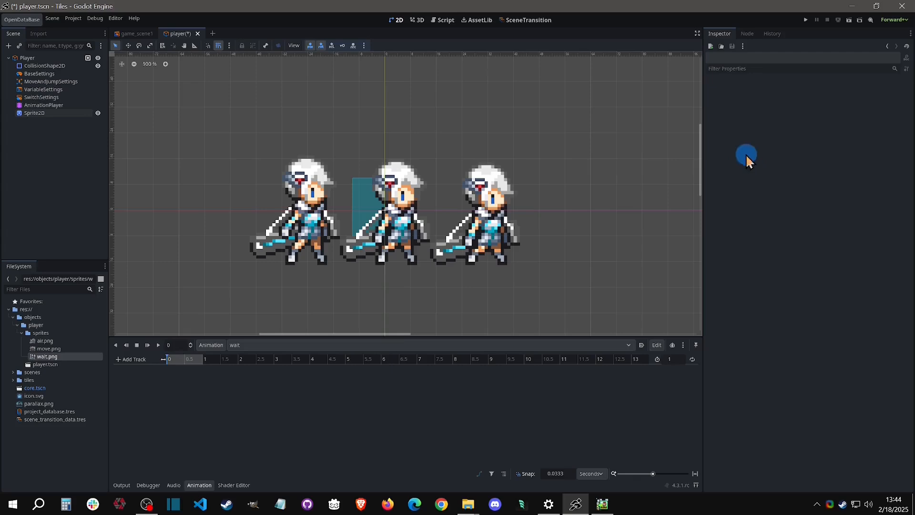
left_click(38, 113)
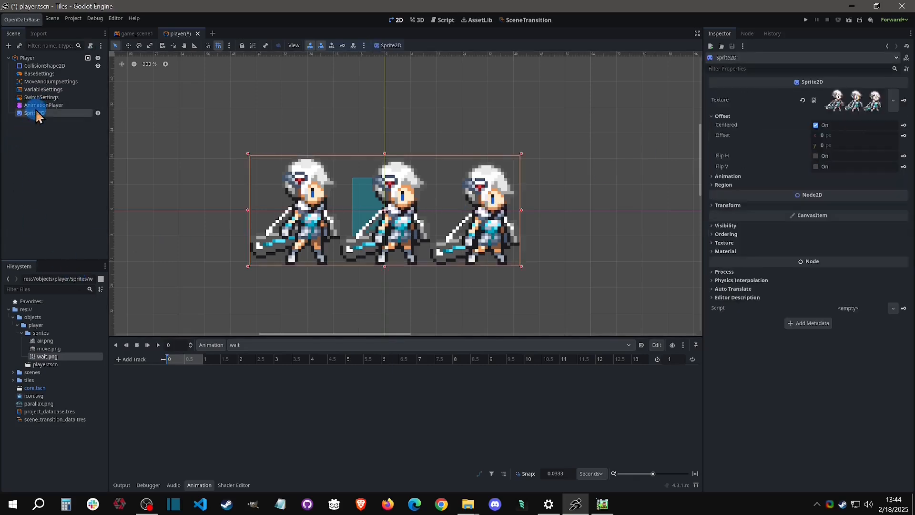
left_click_drag(848, 145, 870, 142)
left_click(848, 141)
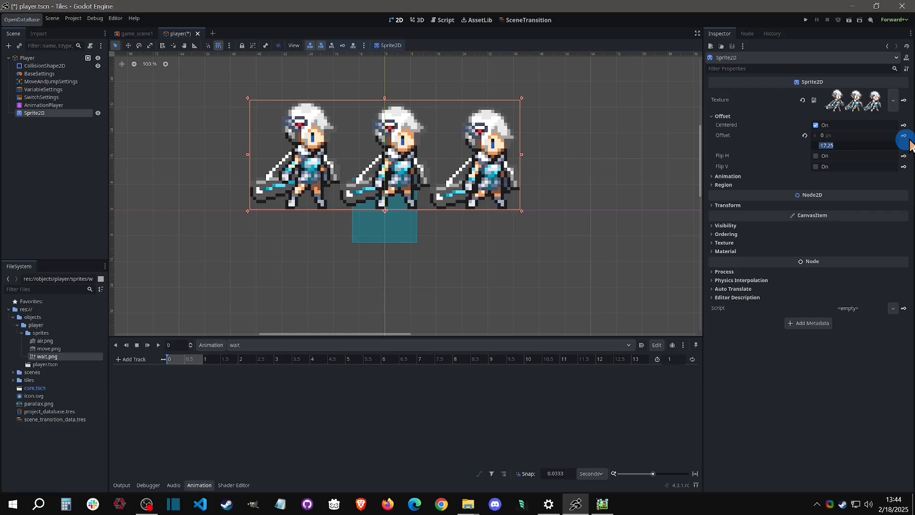
type("-17")
key("Return")
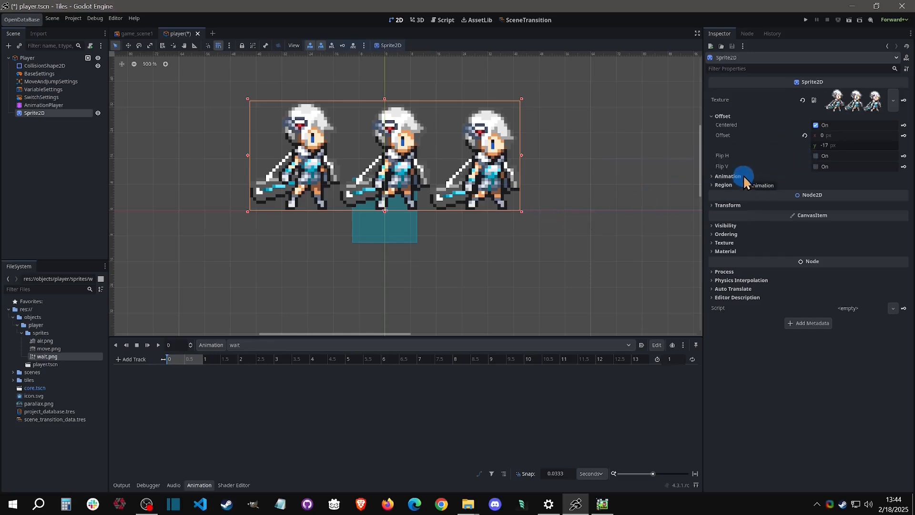
- Split the sprite sheet into 3 horizontal frames and set the Sprite2D's horizontal offset to -3 px
left_click(729, 177)
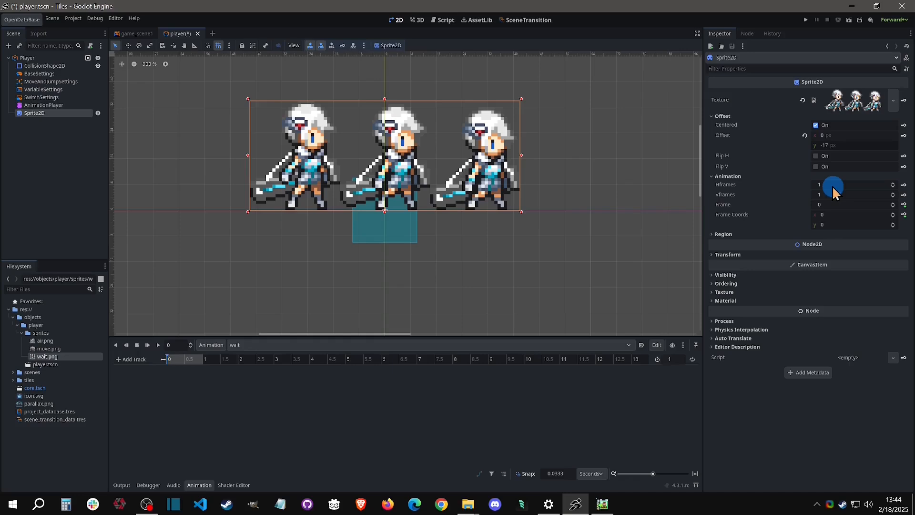
left_click(851, 186)
type("3")
key("Return")
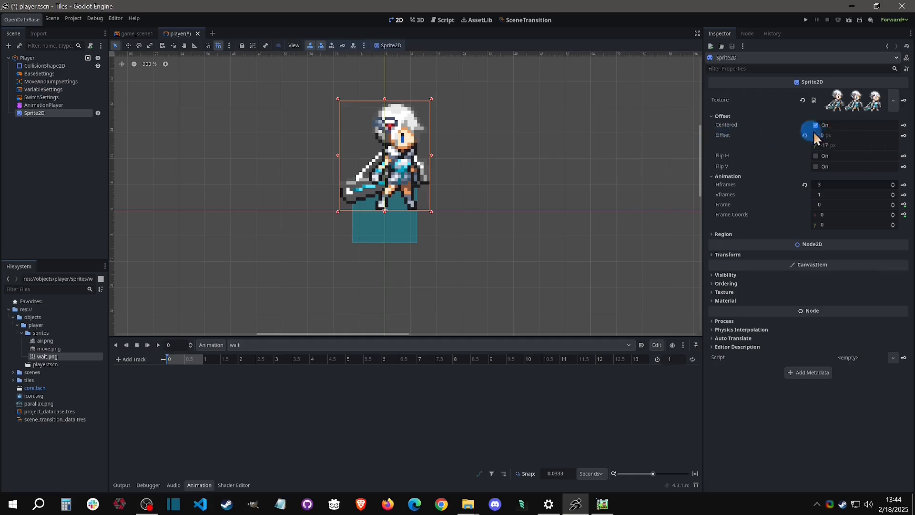
left_click_drag(839, 136, 385, 161)
left_click(848, 135)
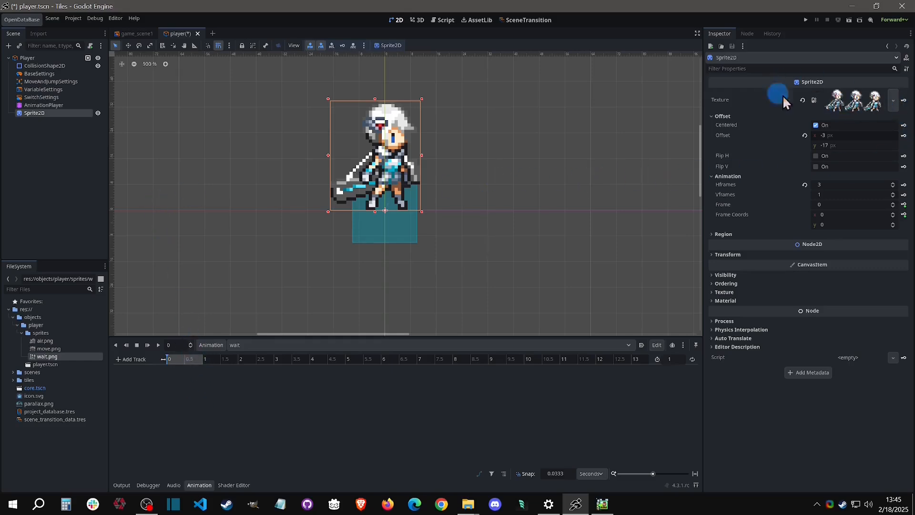
- Insert keys at 0 s in the wait animation for the Sprite2D's texture, offset, Hframes and Vframes, including the RESET track for texture
left_click(903, 100)
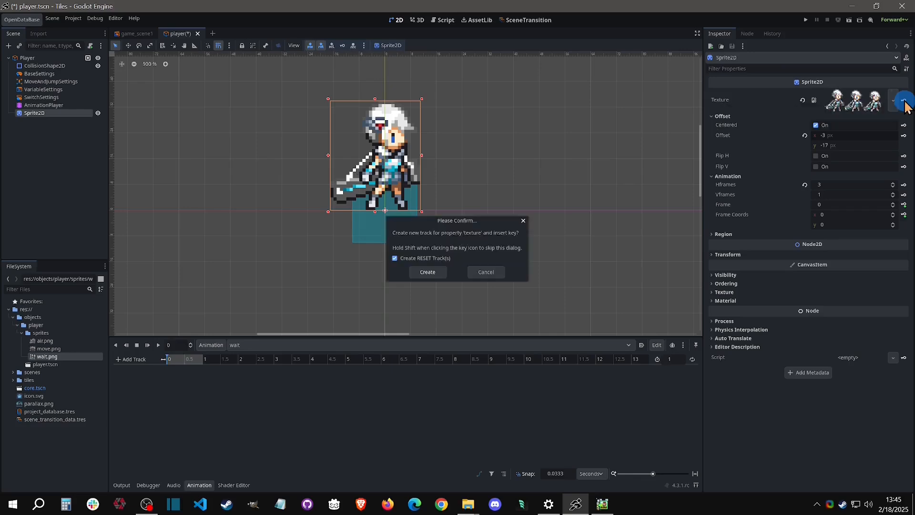
left_click(427, 272)
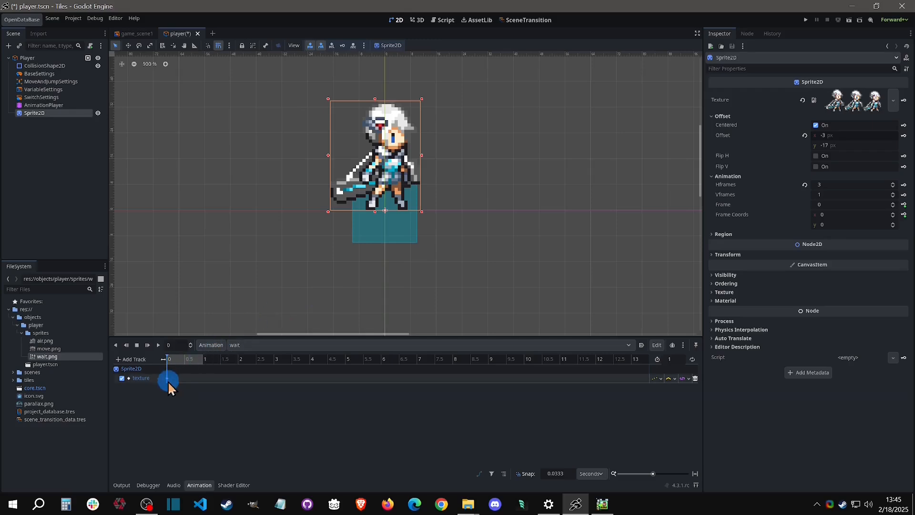
mouse_move(168, 380)
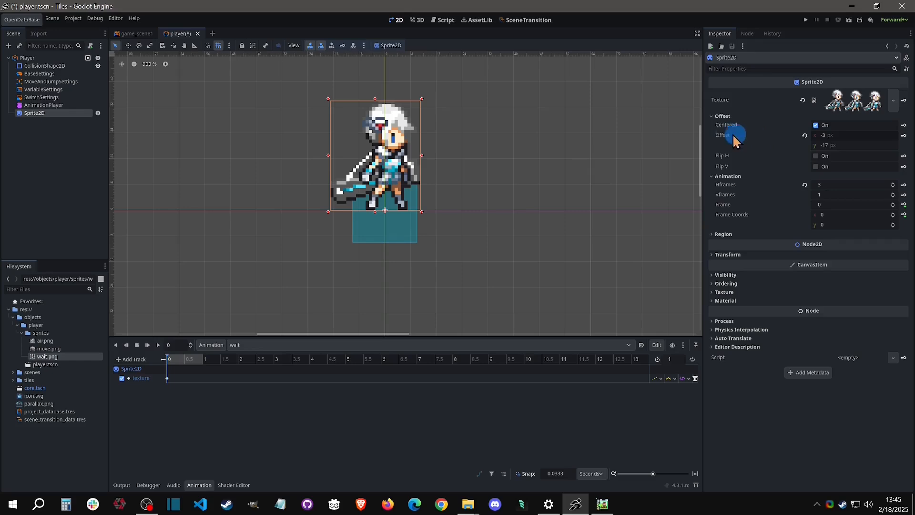
left_click(903, 137)
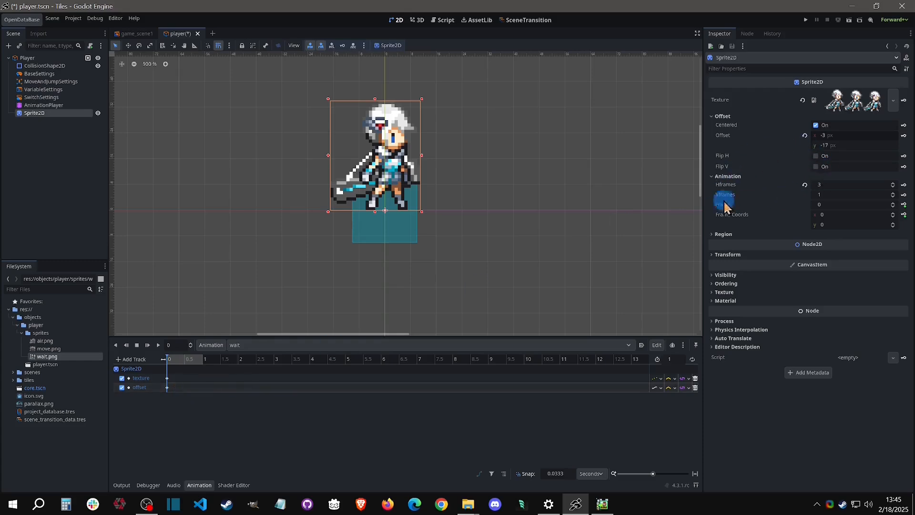
left_click(904, 185)
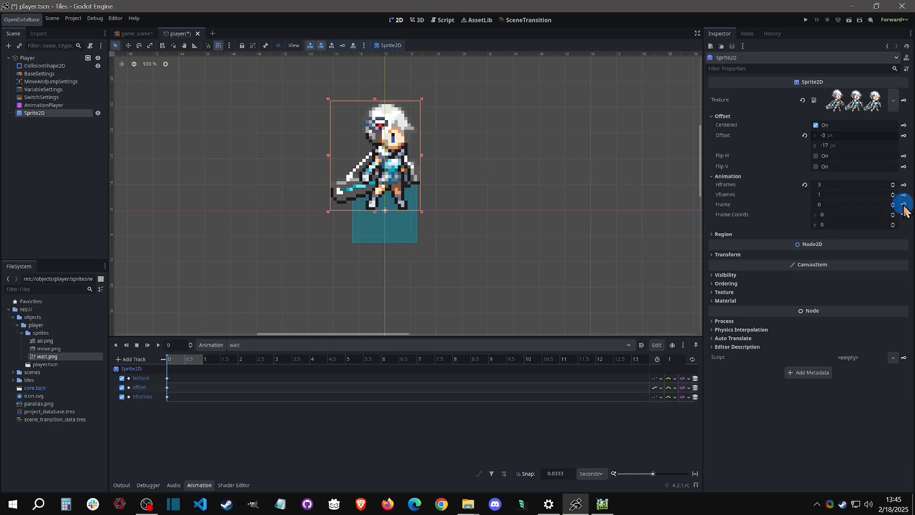
left_click(903, 196)
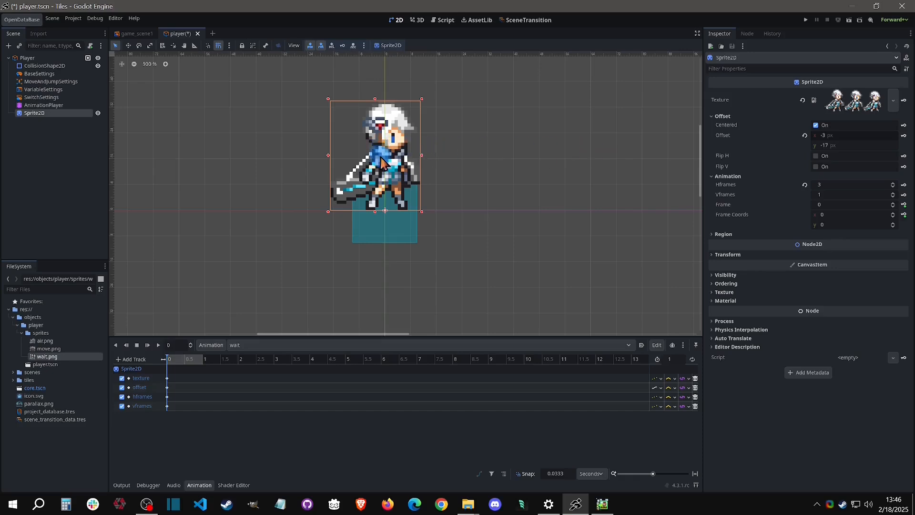
- Test Flip H on the sprite, key it switched off at 0 s, and move its track directly below the offset track
left_click(815, 156)
left_click(816, 155)
left_click(902, 158)
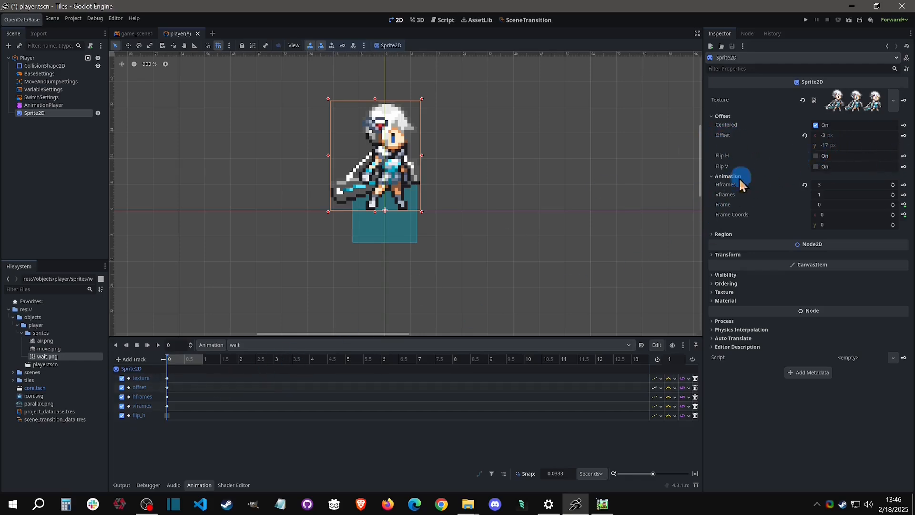
left_click_drag(151, 415, 153, 397)
- Preview the sprite's frames by stepping the Frame value between 0 and 2, ending at 0
left_click(893, 202)
left_click(893, 202)
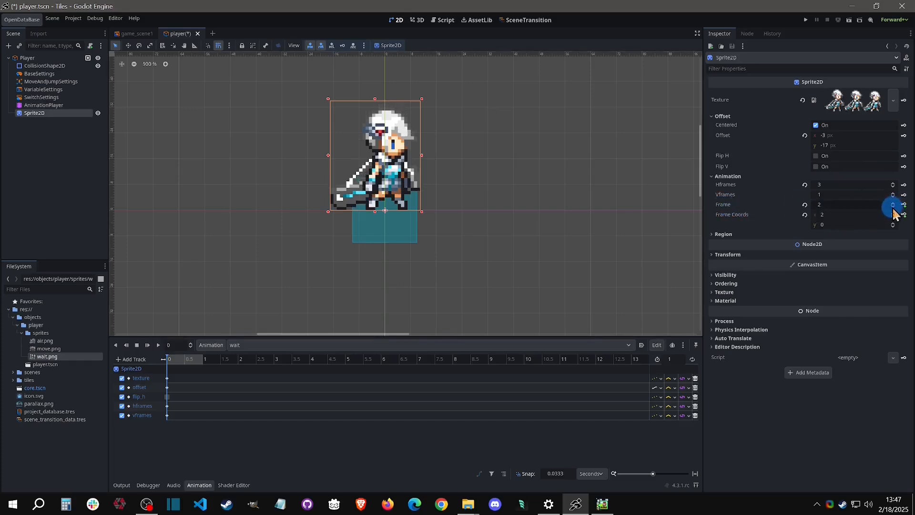
left_click(894, 207)
left_click(894, 207)
left_click(894, 203)
left_click(893, 204)
left_click(893, 206)
left_click(893, 206)
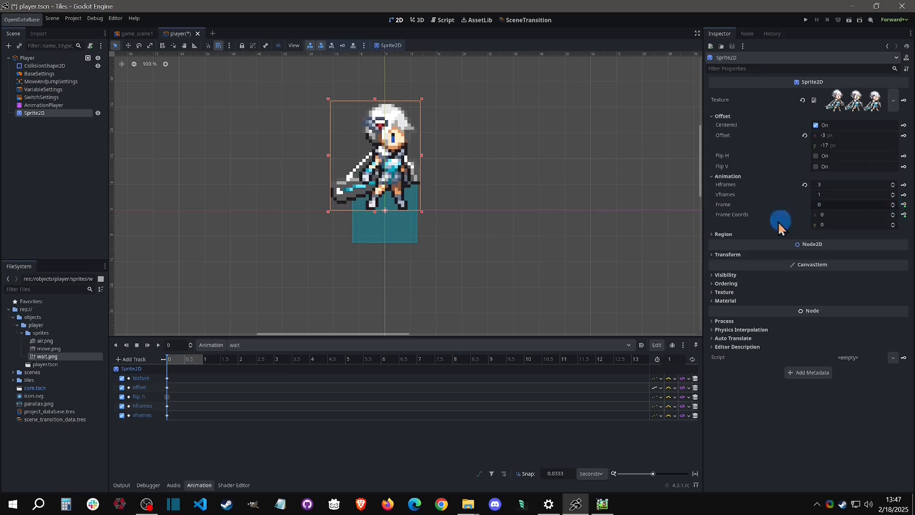
- Insert six consecutive Frame keys in the wait animation from 0 s, running through frames 0, 1 and 2
scroll(181, 383, "up", 6, "ctrl")
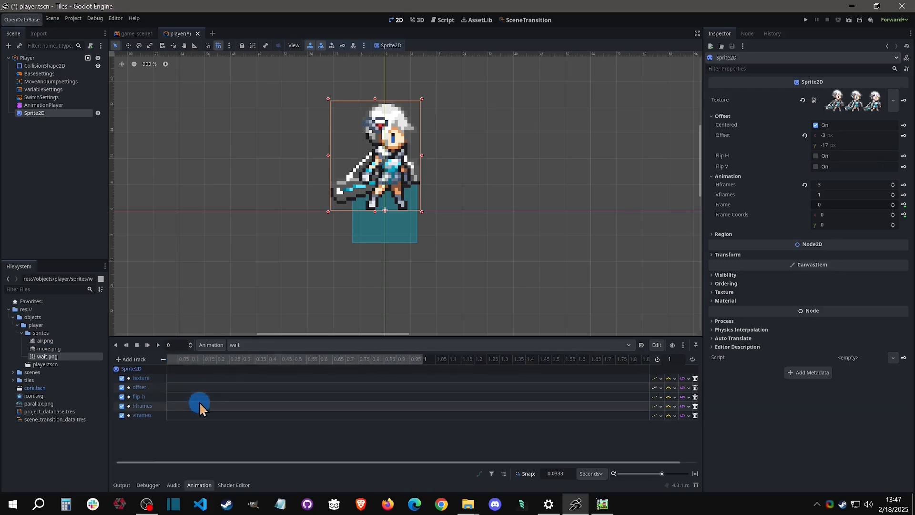
scroll(191, 404, "down", 1, "ctrl")
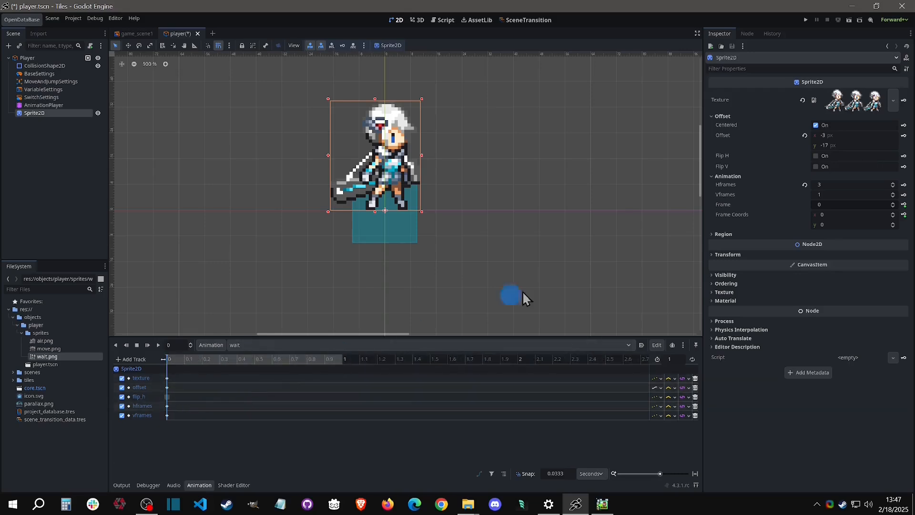
left_click(904, 204)
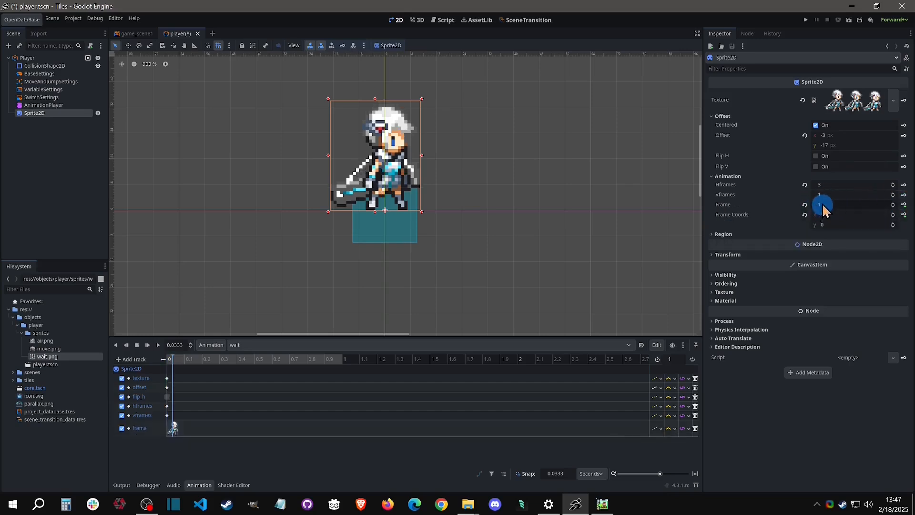
left_click(904, 205)
left_click(904, 204)
left_click(904, 204)
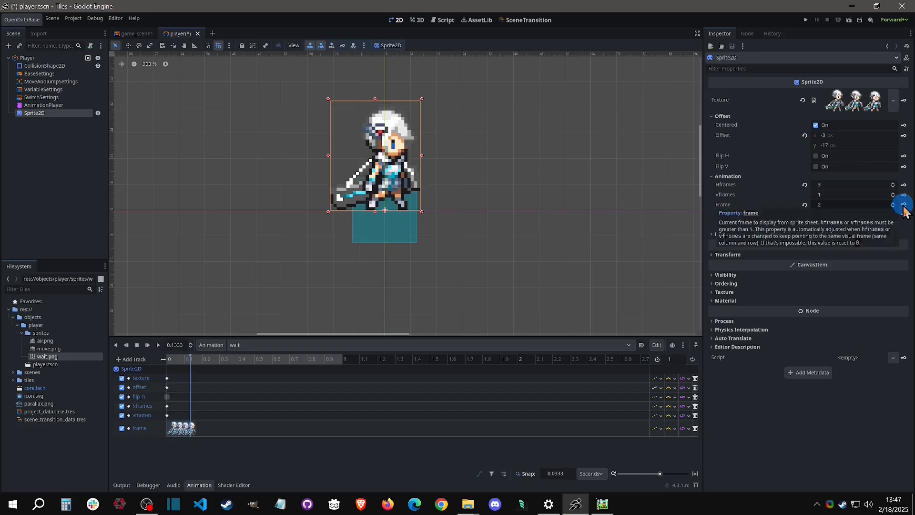
left_click(904, 205)
left_click(905, 205)
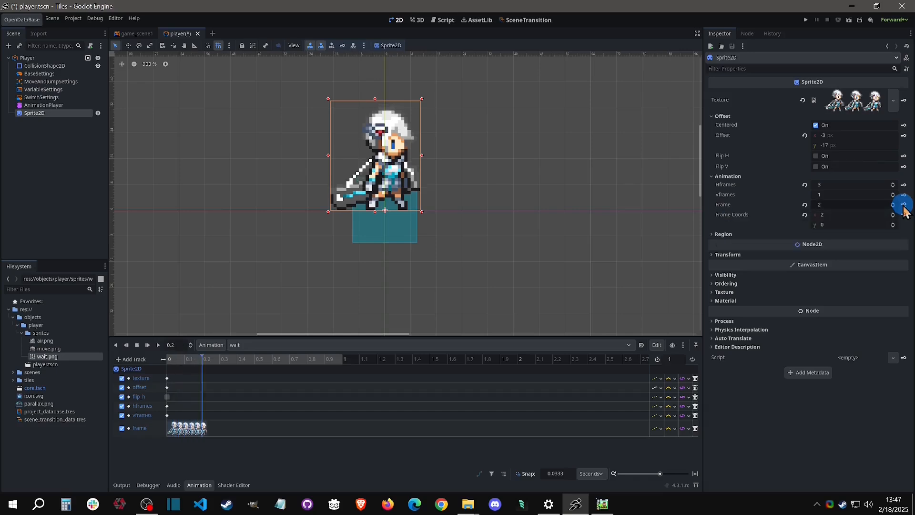
- Delete the surplus Frame keys after the first three and move the playhead to 0.1 s
scroll(193, 430, "up", 9, "ctrl")
scroll(195, 430, "up", 3, "ctrl")
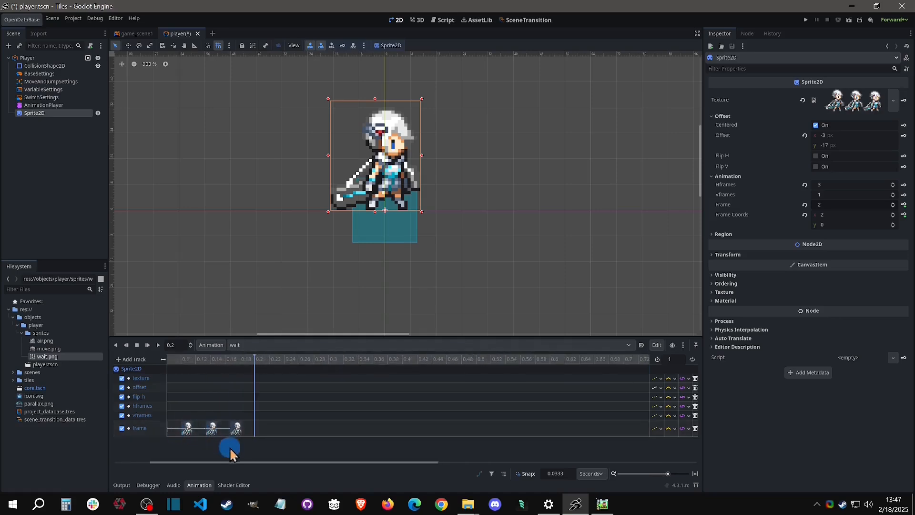
left_click_drag(230, 461, 186, 462)
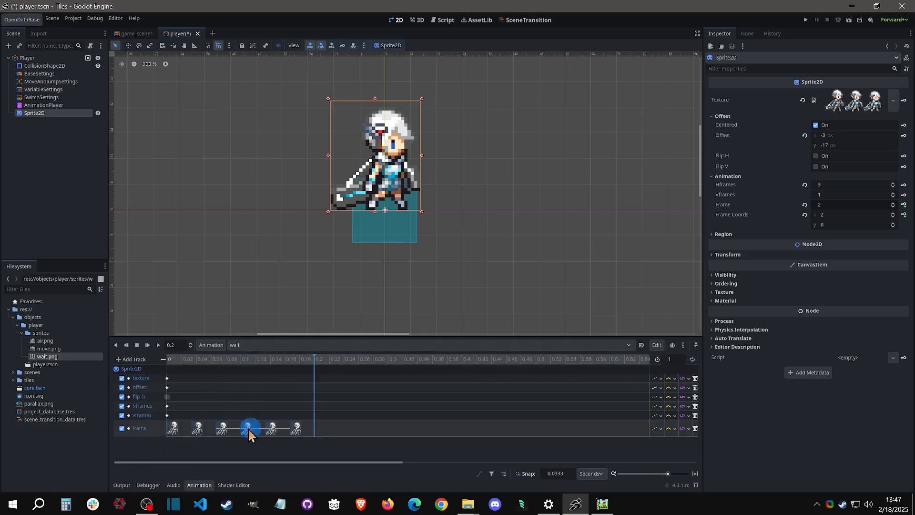
left_click(308, 429)
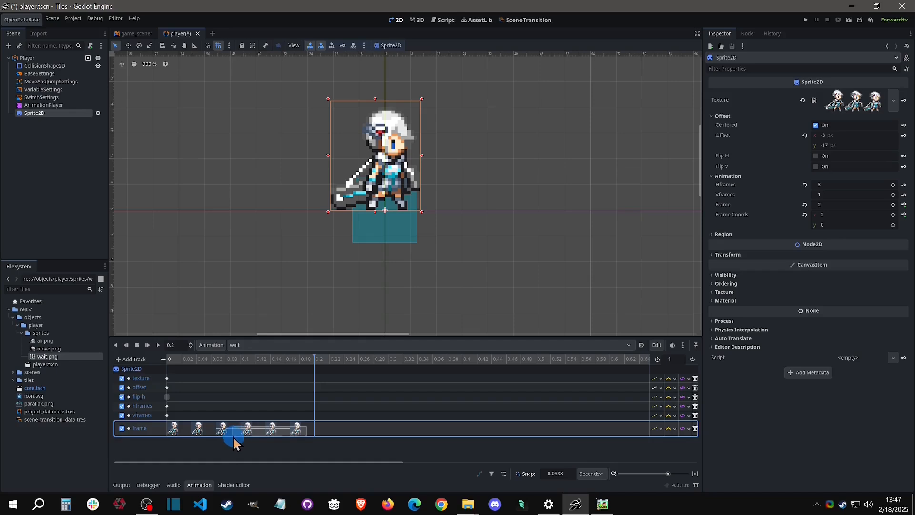
left_click_drag(232, 436, 316, 448)
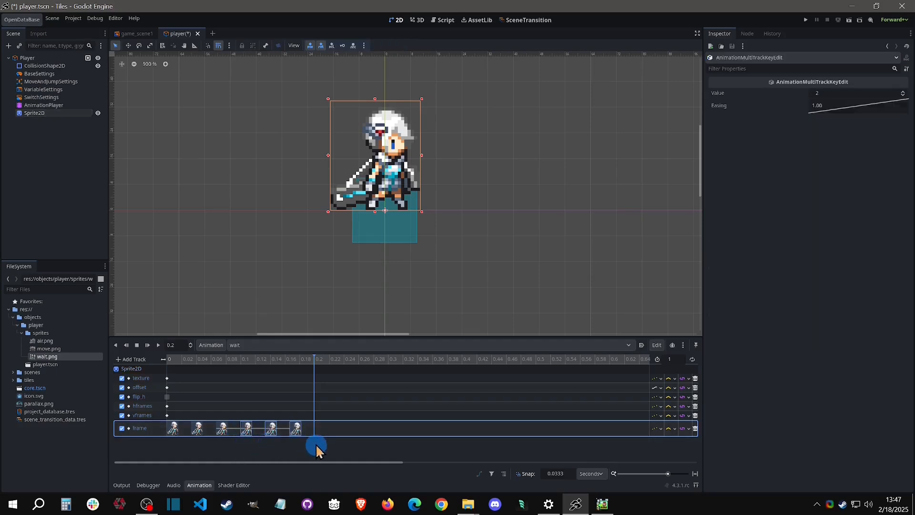
key("Delete")
left_click(219, 362)
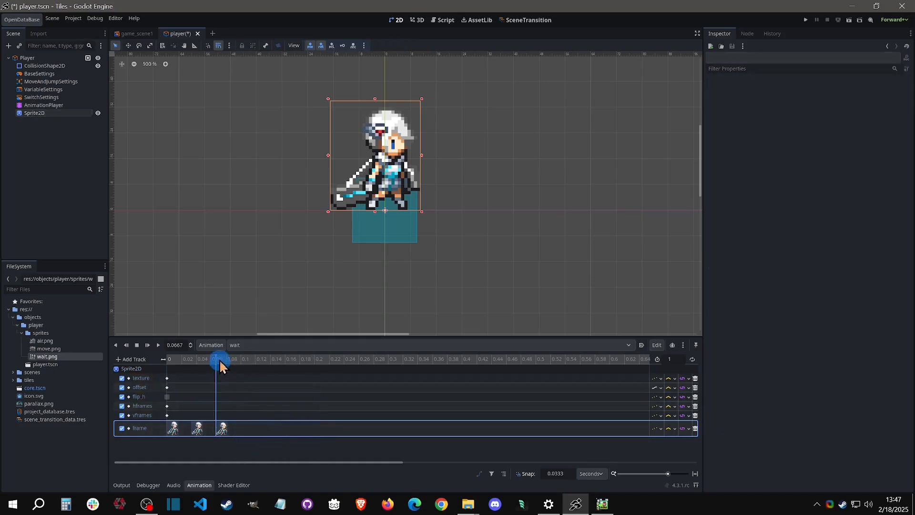
left_click_drag(219, 365, 240, 365)
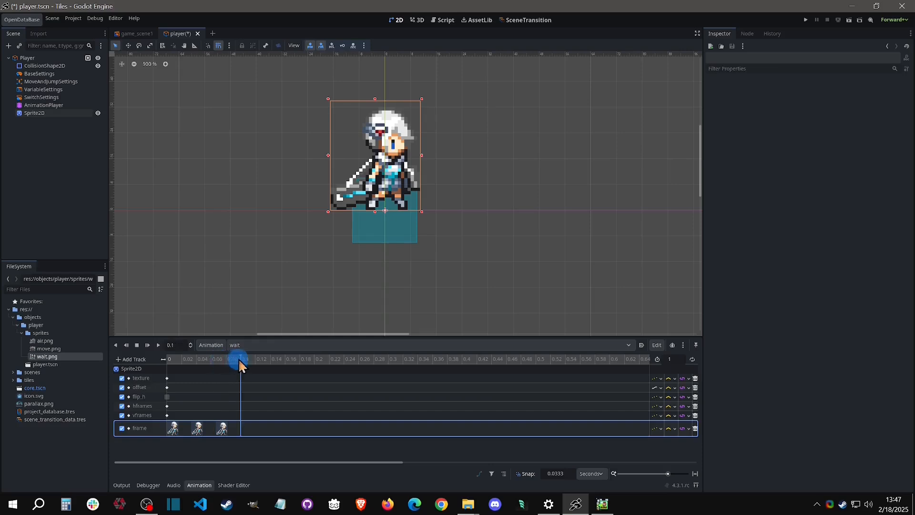
- Set the wait animation's length to 0.1 s and turn on looping for it
left_click(671, 360)
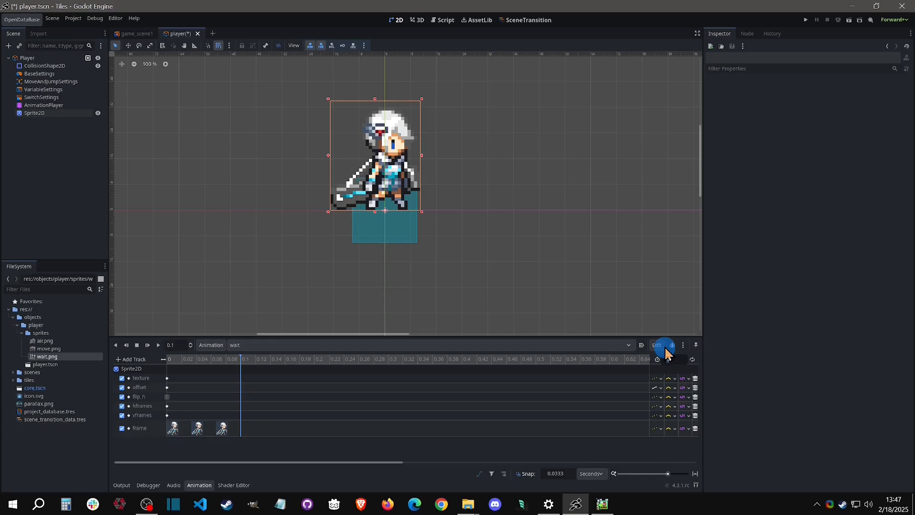
key("Return")
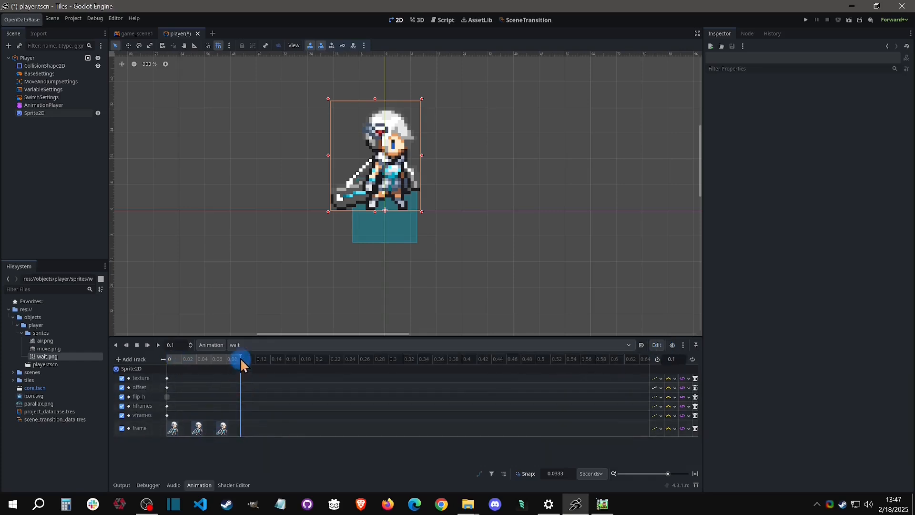
left_click(691, 359)
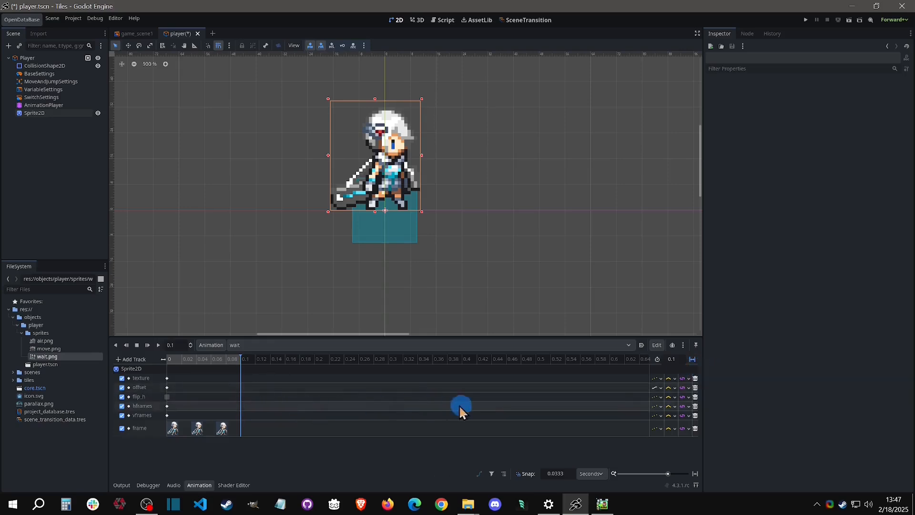
- Scrub the playhead between the third Frame key and 0.1 s to check how long the last frame is held
left_click_drag(239, 359, 216, 359)
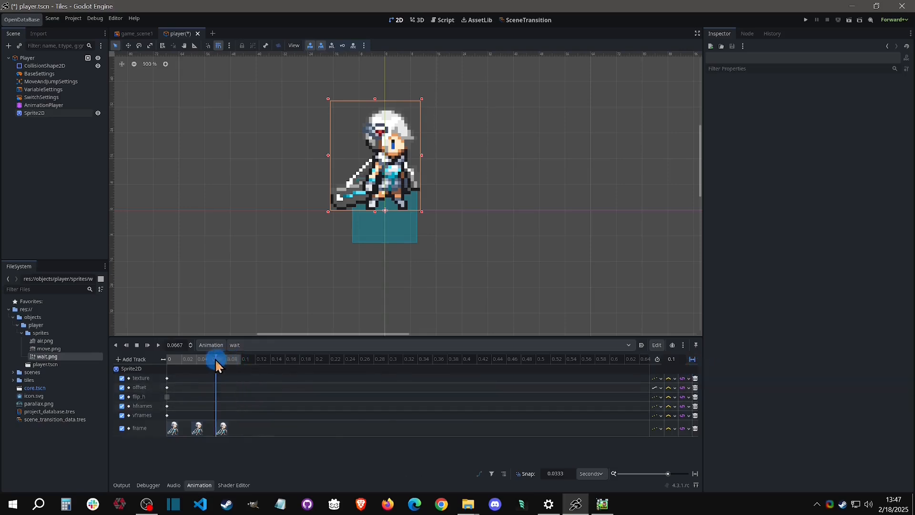
left_click(222, 426)
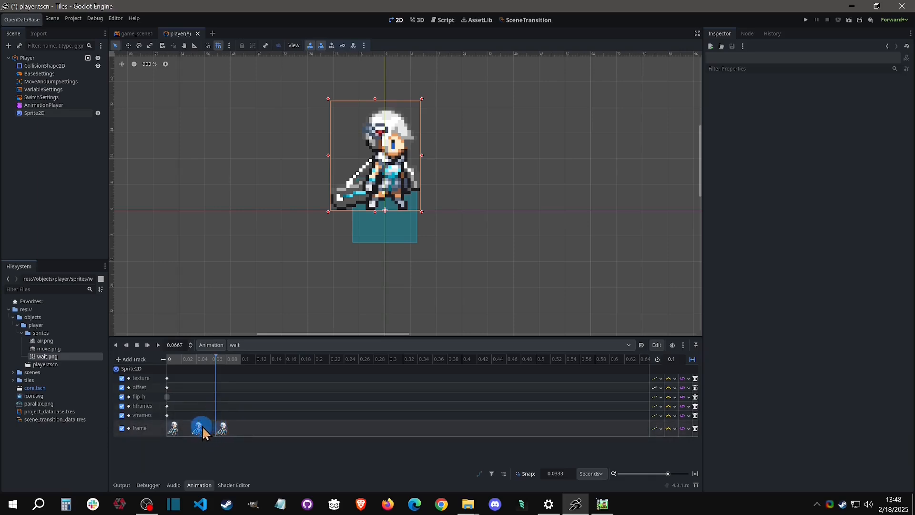
left_click_drag(216, 366, 238, 359)
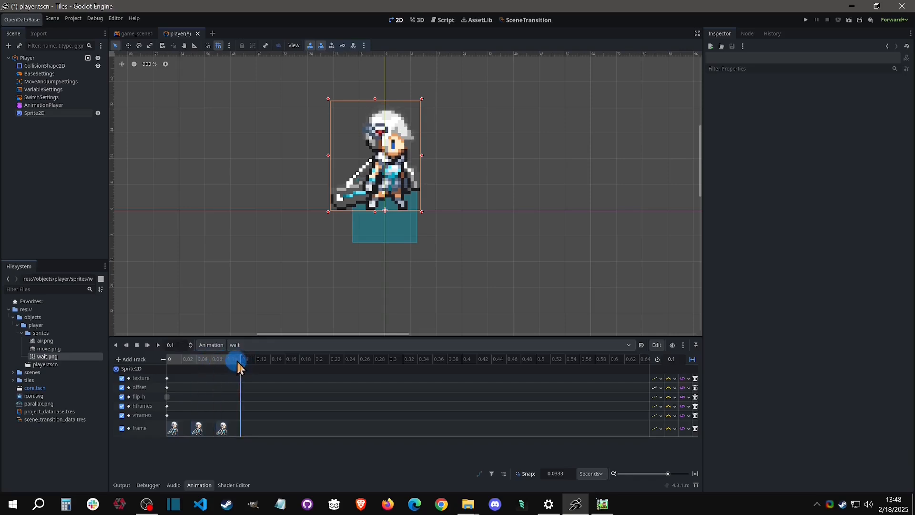
left_click(222, 426)
left_click(235, 359)
- Switch the wait animation's loop mode to normal repeat looping, and preview its playback
left_click(160, 349)
left_click(691, 359)
left_click(159, 345)
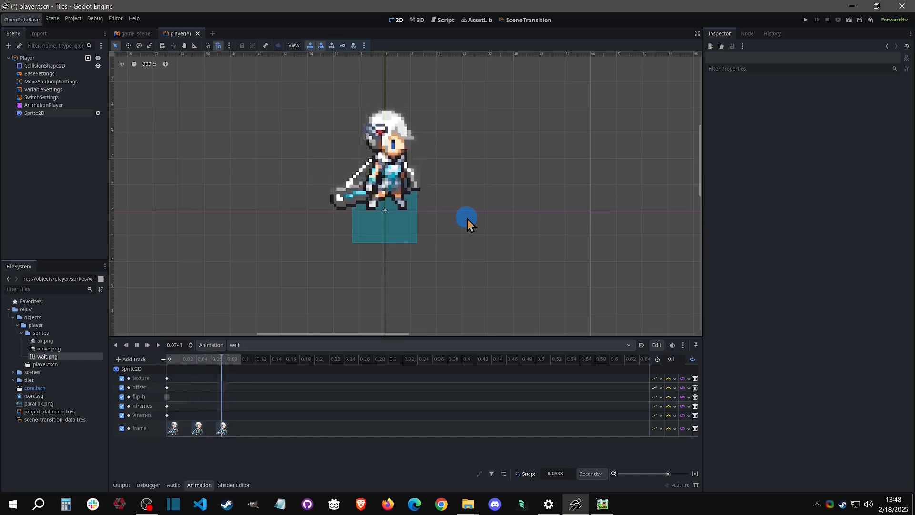
left_click(137, 345)
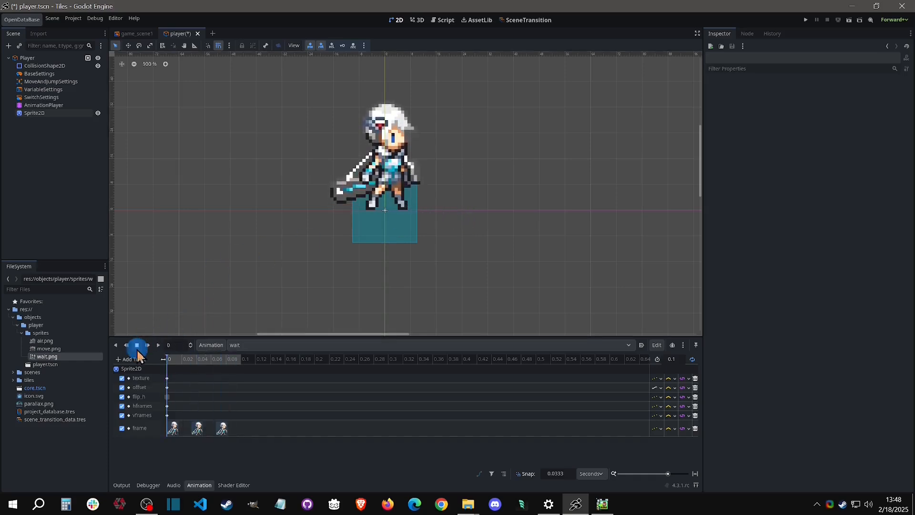
- Set the timeline snap to 0.12 s and the wait animation's length to .12*3
left_click(565, 473)
type(".12")
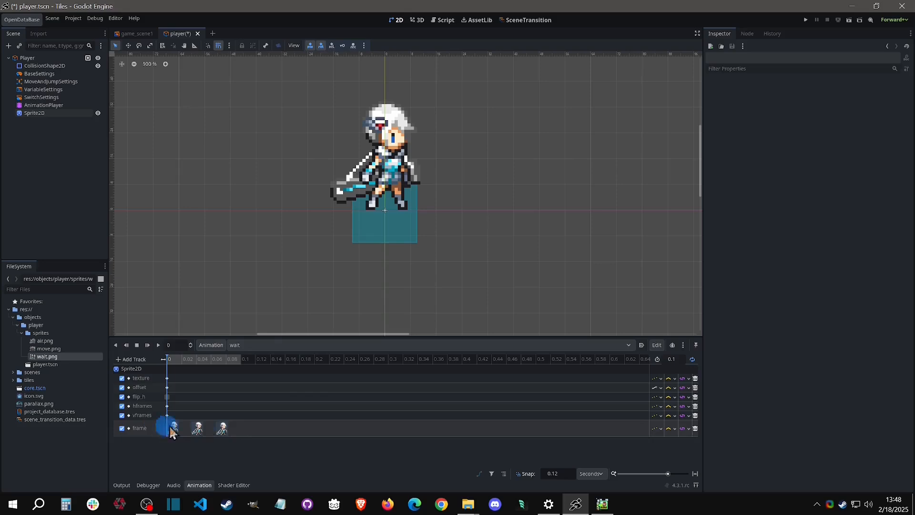
type(".12*3")
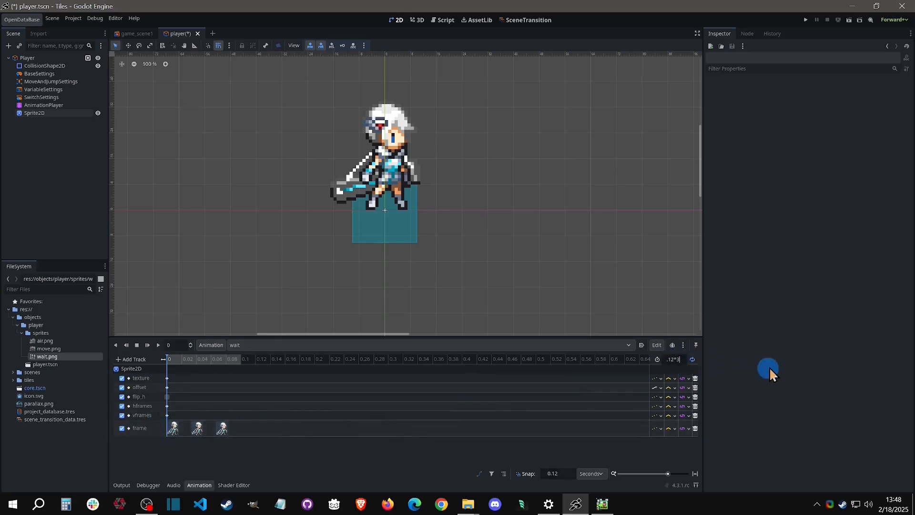
key("Return")
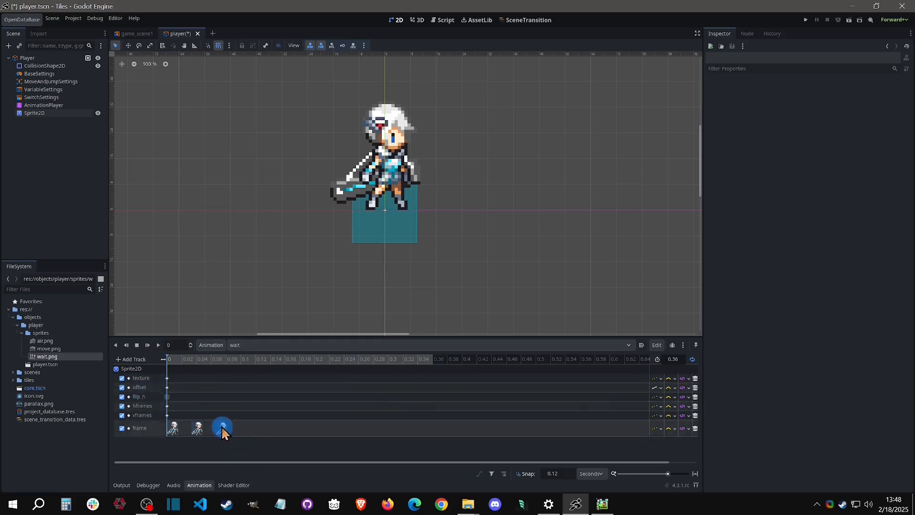
- Move the third Frame key to about 0.25 s and the second to 0.125 s, and preview the wait animation
left_click_drag(222, 427, 274, 428)
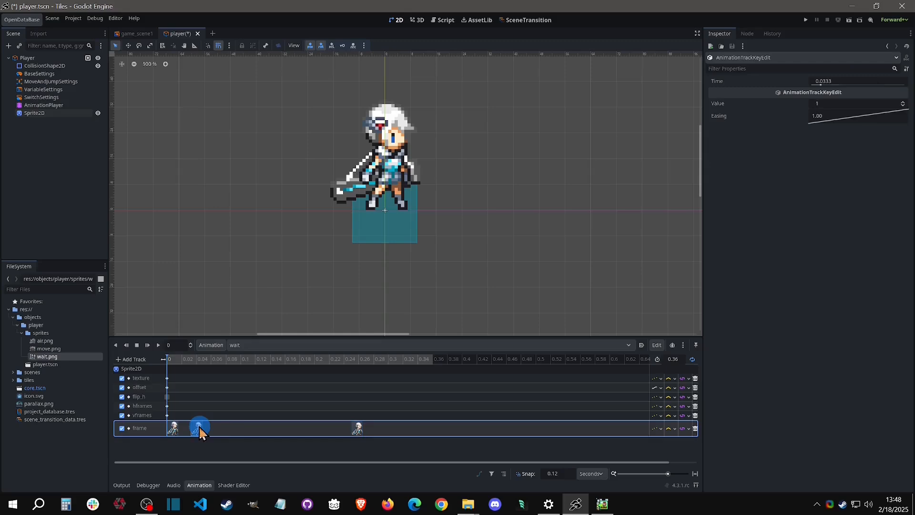
left_click_drag(198, 428, 256, 429)
left_click(159, 344)
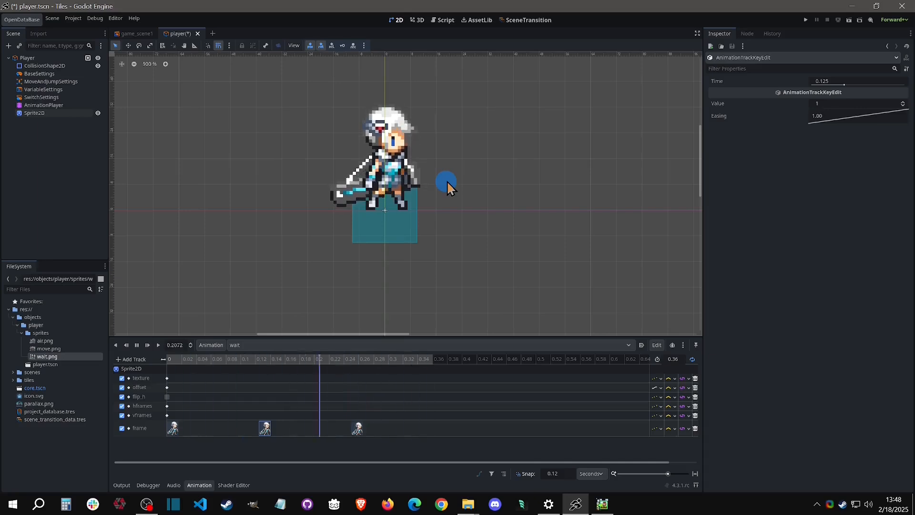
left_click(137, 345)
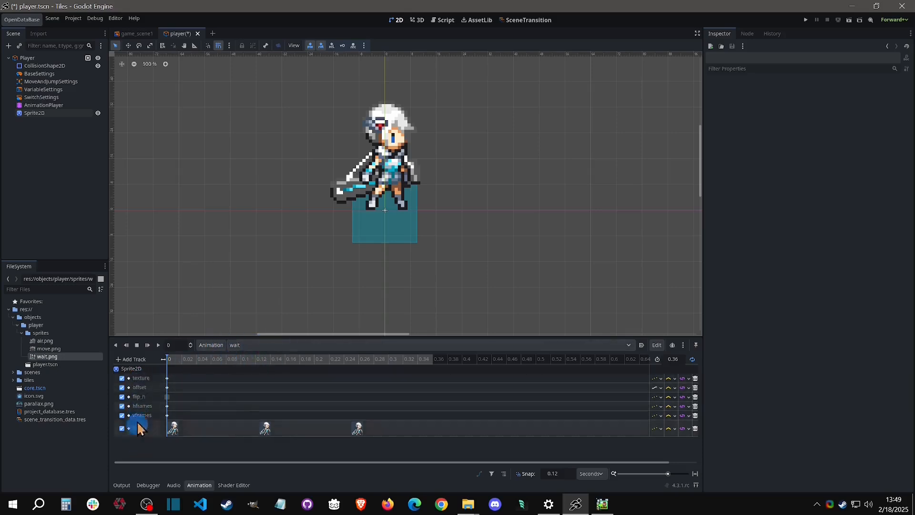
- Duplicate the wait animation under the name move
left_click(210, 344)
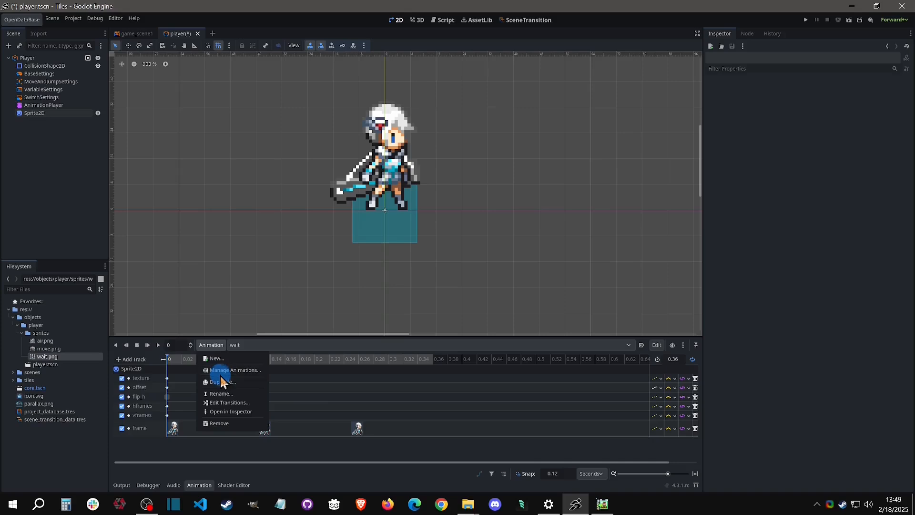
left_click(249, 382)
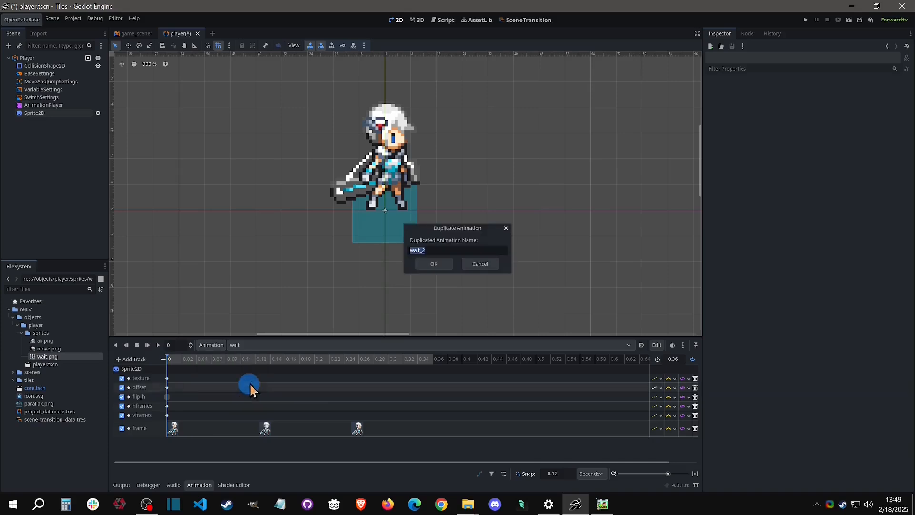
type("move")
key("Return")
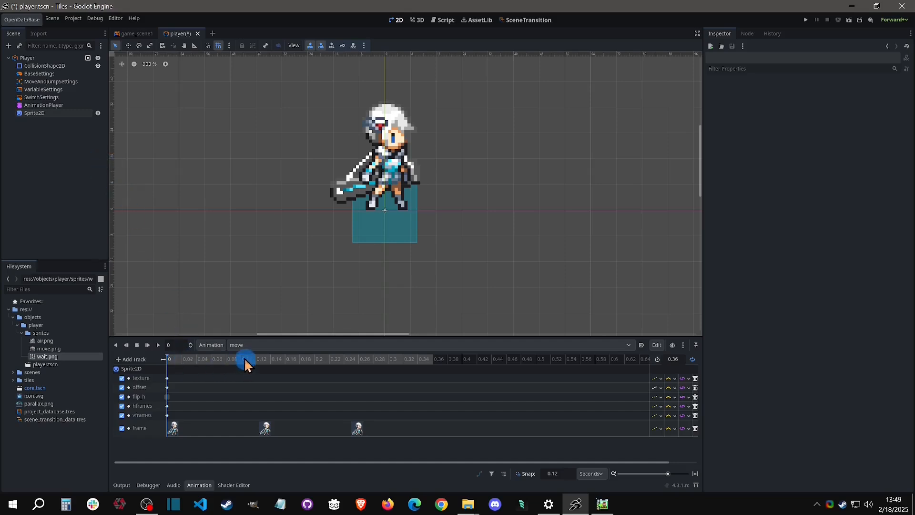
- Replace the texture key's value in the move animation with move.png and preview the playback
left_click(167, 378)
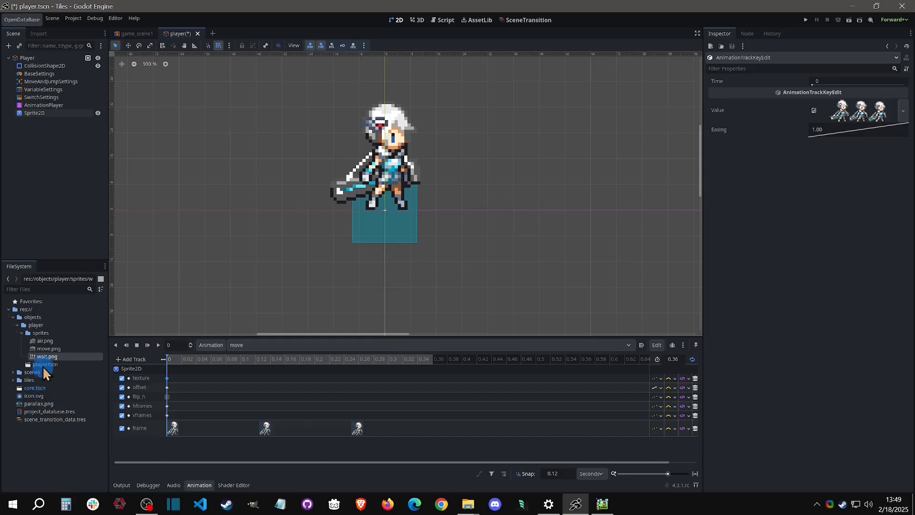
left_click_drag(46, 355, 853, 117)
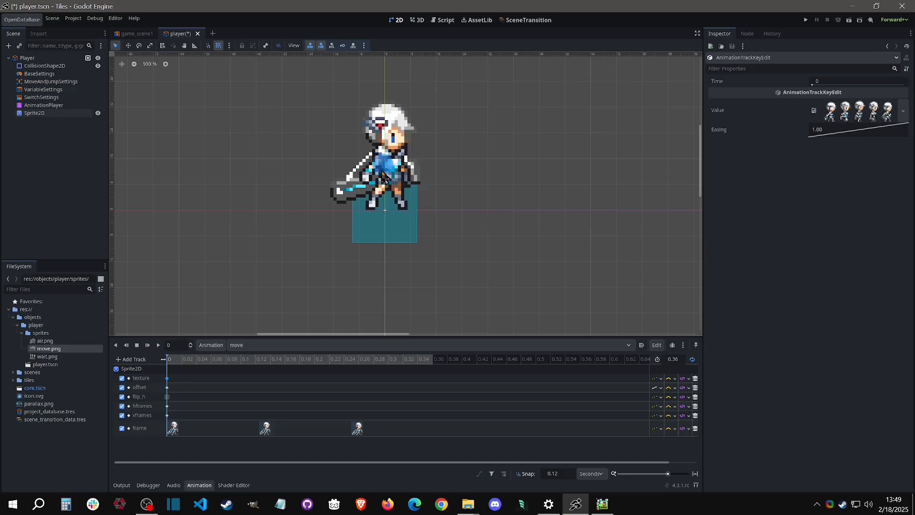
left_click(159, 345)
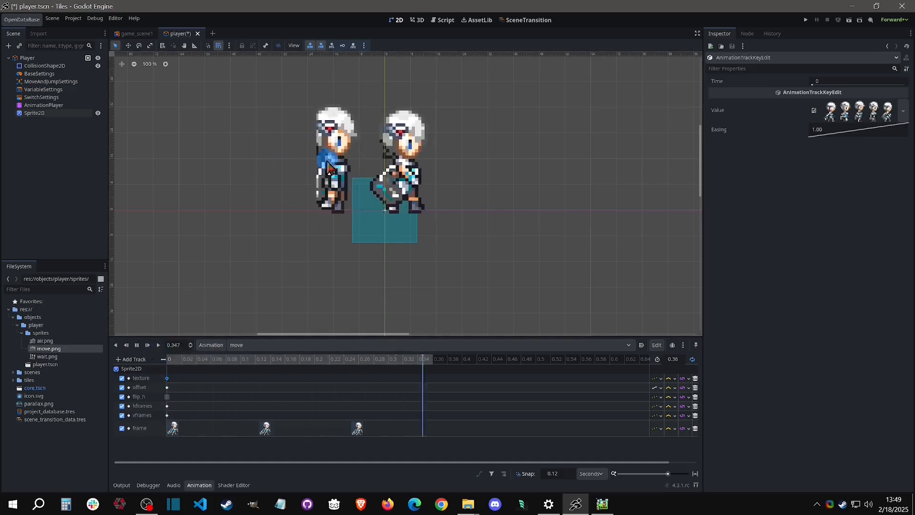
left_click(137, 345)
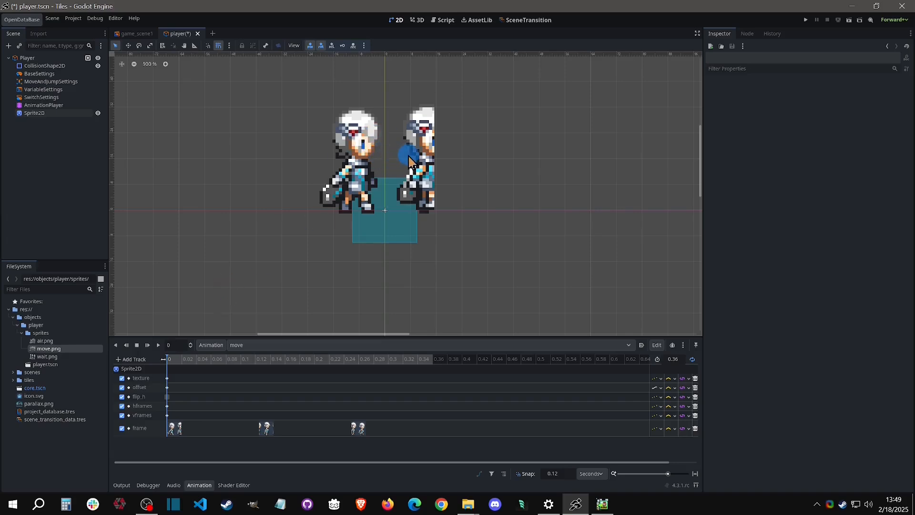
- Try raising the sprite's Hframes to 5 without keying it, and play the move animation
left_click(167, 378)
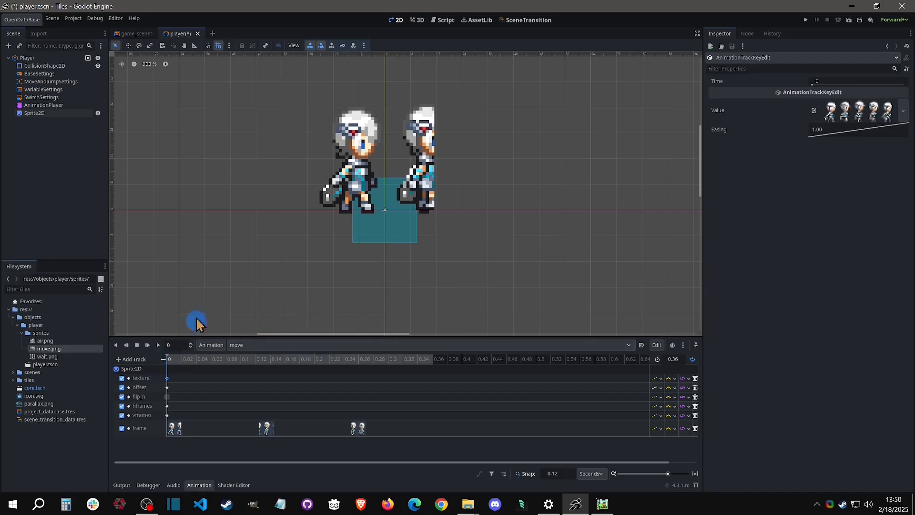
left_click(54, 113)
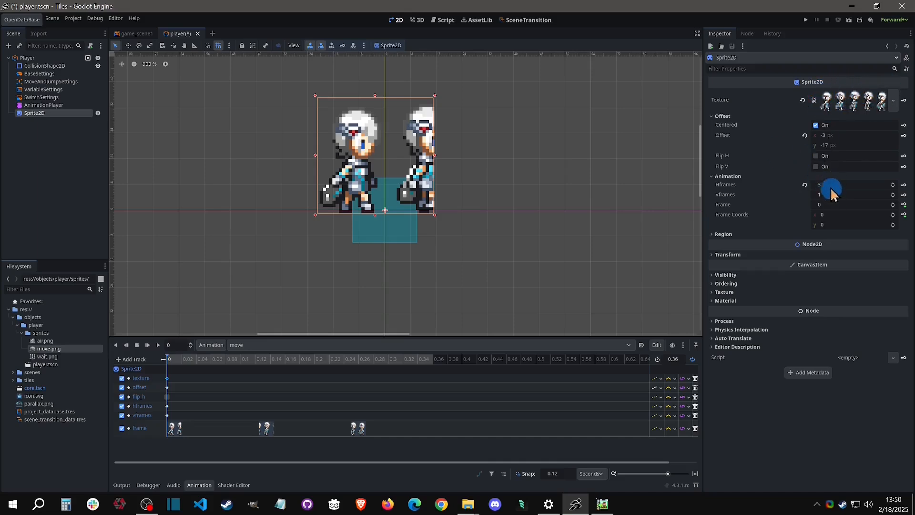
left_click(893, 185)
left_click(893, 185)
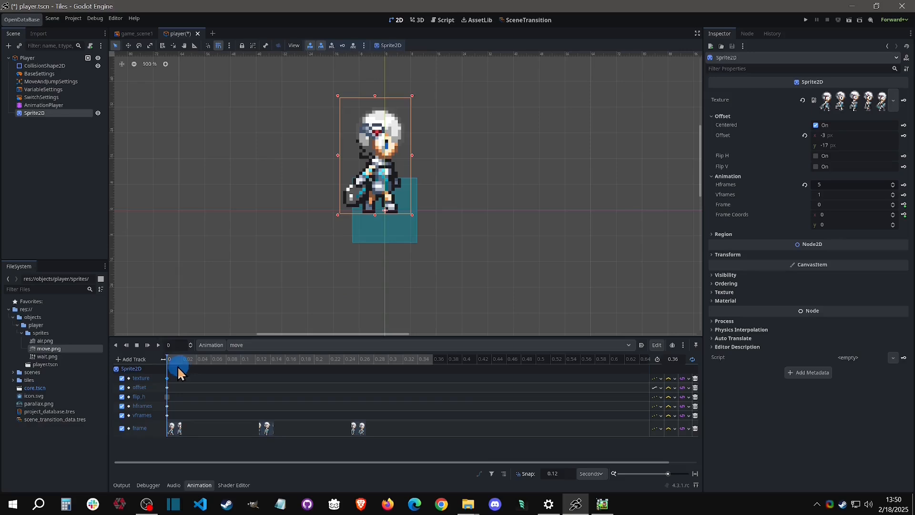
left_click(159, 345)
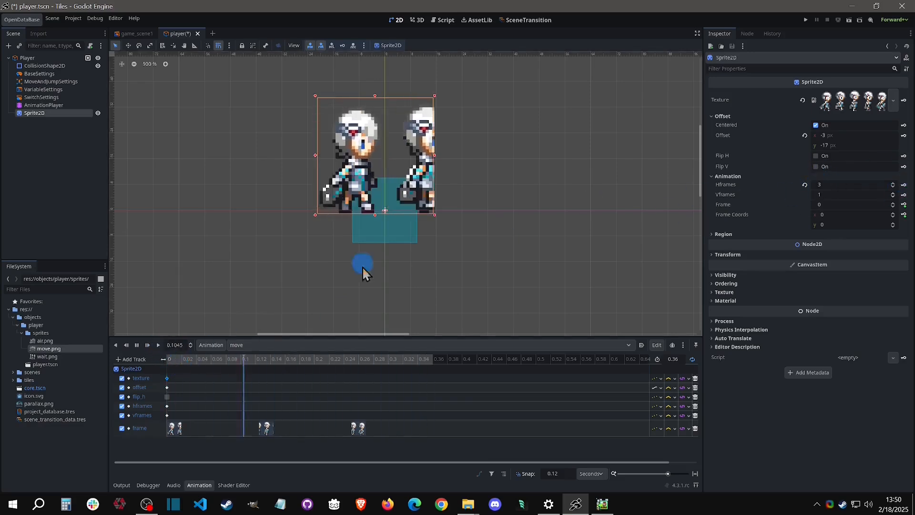
left_click(137, 345)
- With Hframes at 5 as a guide, set the sprite's x offset to -1 px, key the offset at 0 s, and preview the move animation
type("5")
key("Return")
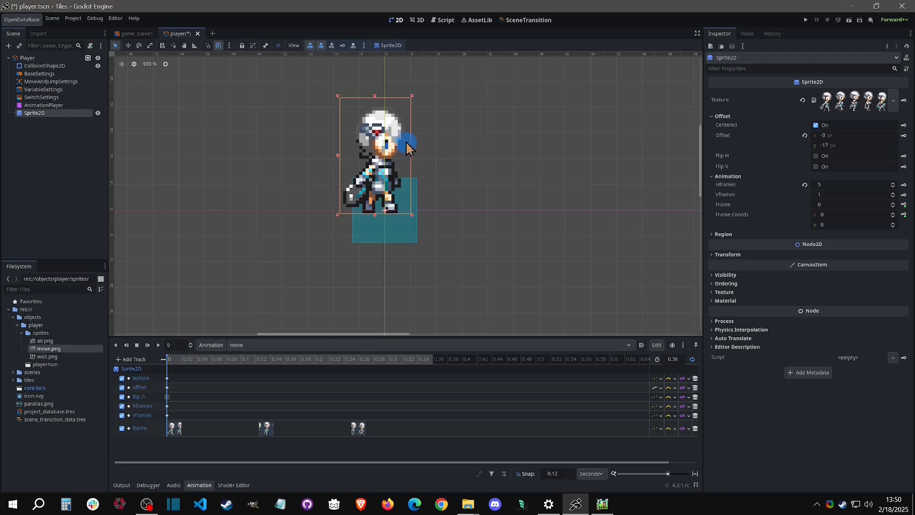
left_click(818, 135)
type("0")
key("Return")
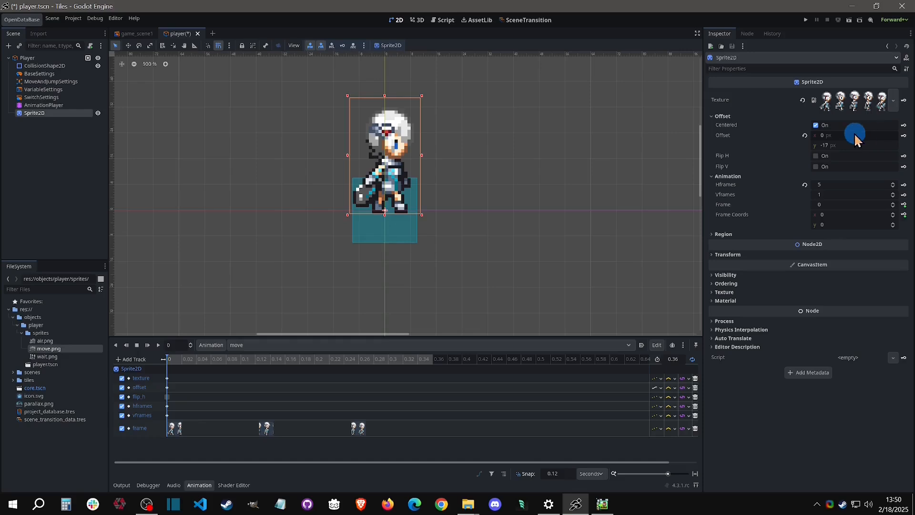
left_click(854, 134)
type("-1")
key("Return")
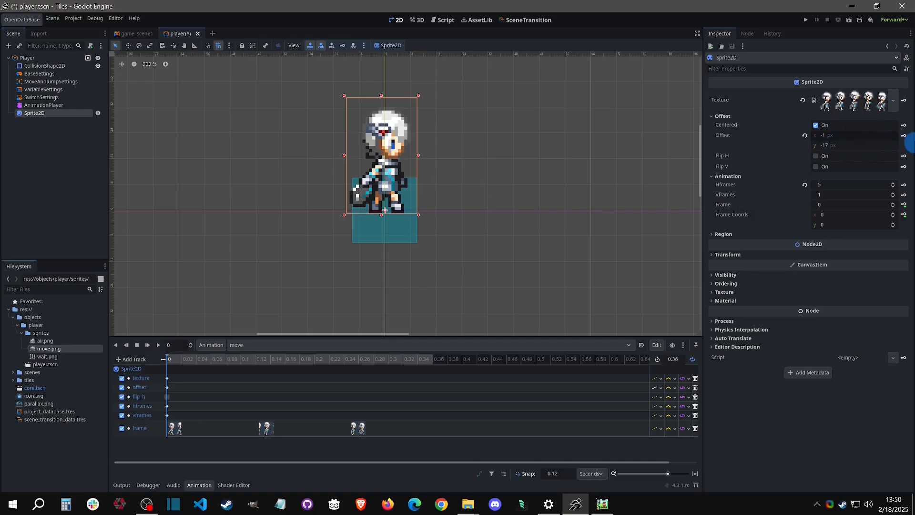
left_click(903, 135)
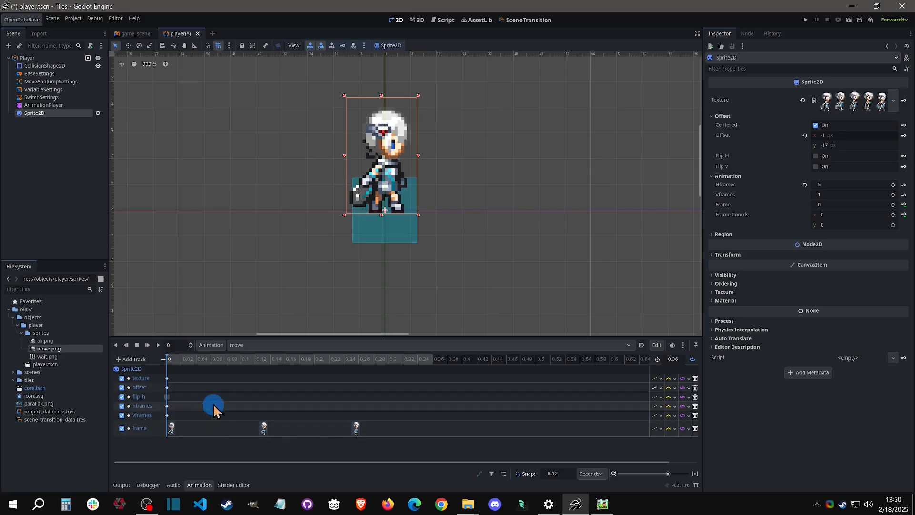
left_click(158, 345)
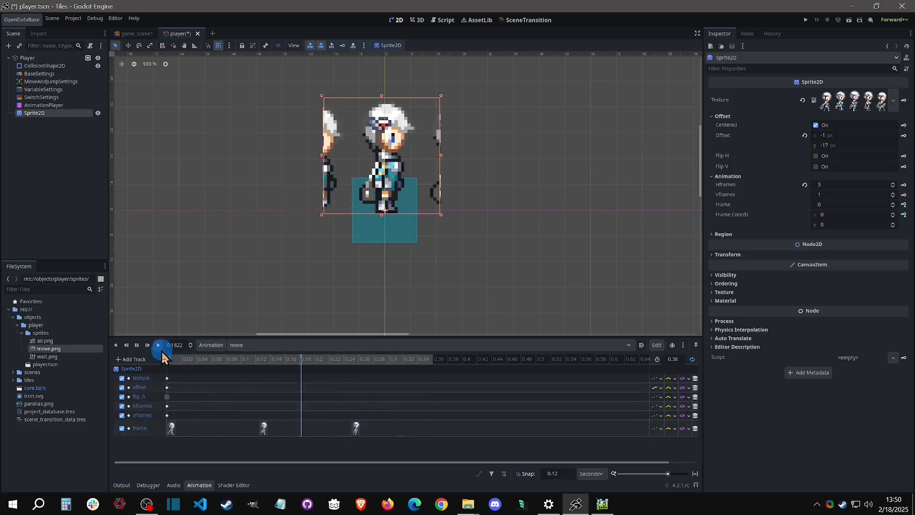
left_click(137, 345)
- Set the sprite's Hframes to 5, key it at 0 s in the move animation, and preview the playback
left_click(167, 393)
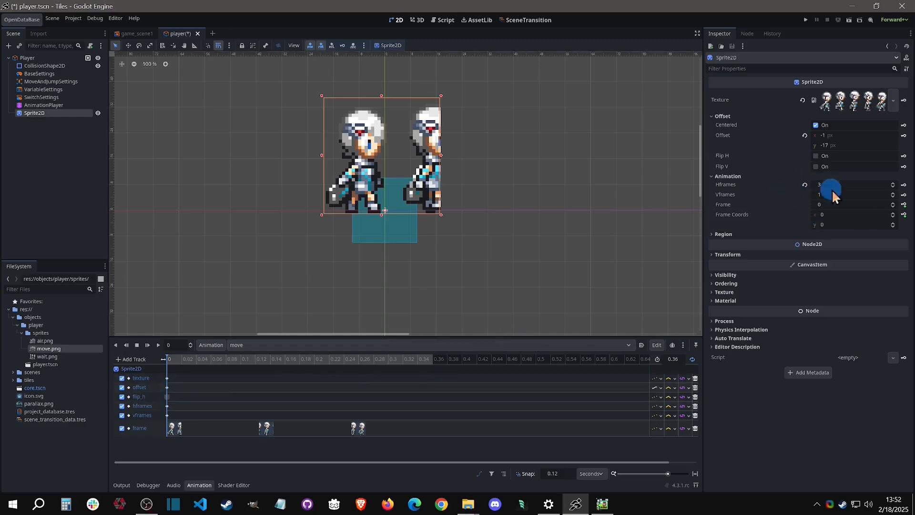
left_click(842, 184)
type("5")
key("Return")
left_click(903, 186)
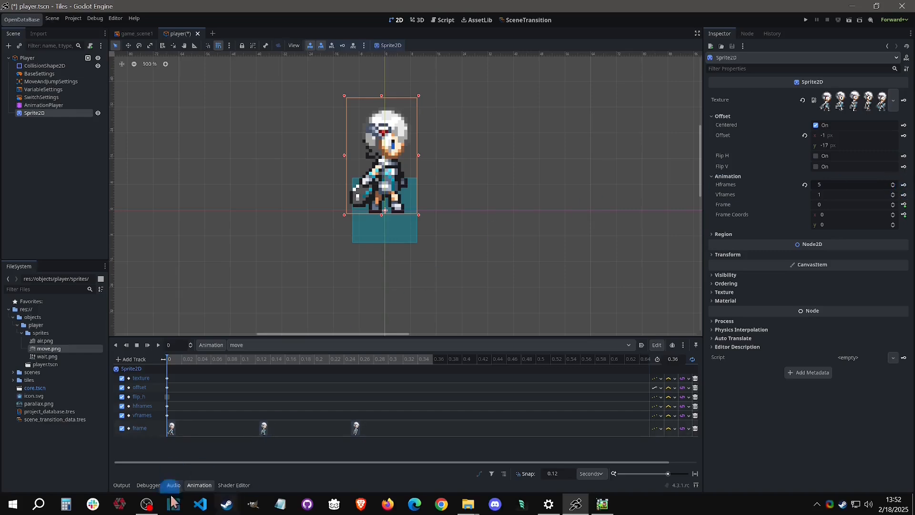
left_click(158, 344)
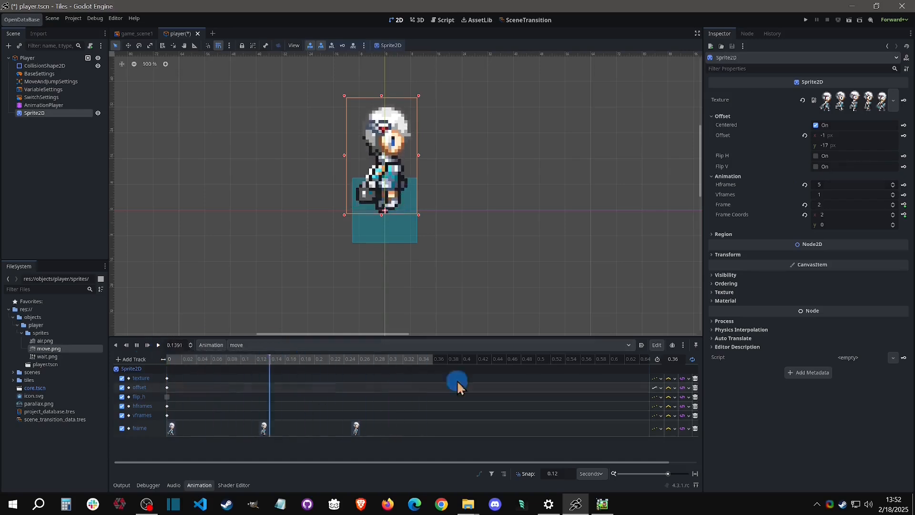
left_click(137, 345)
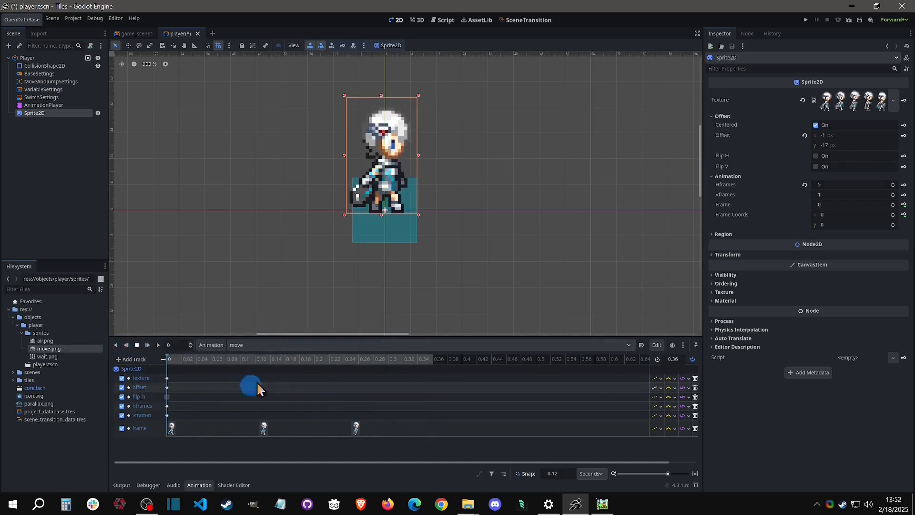
- Set the animation timeline's snap to 0.1 s and the move animation's length to 0.5 s
type("0.1")
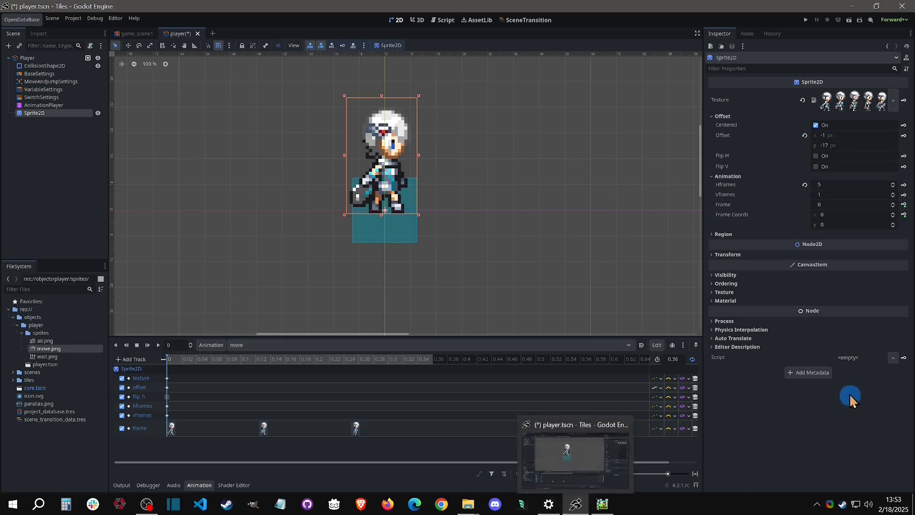
left_click(672, 359)
type(".1")
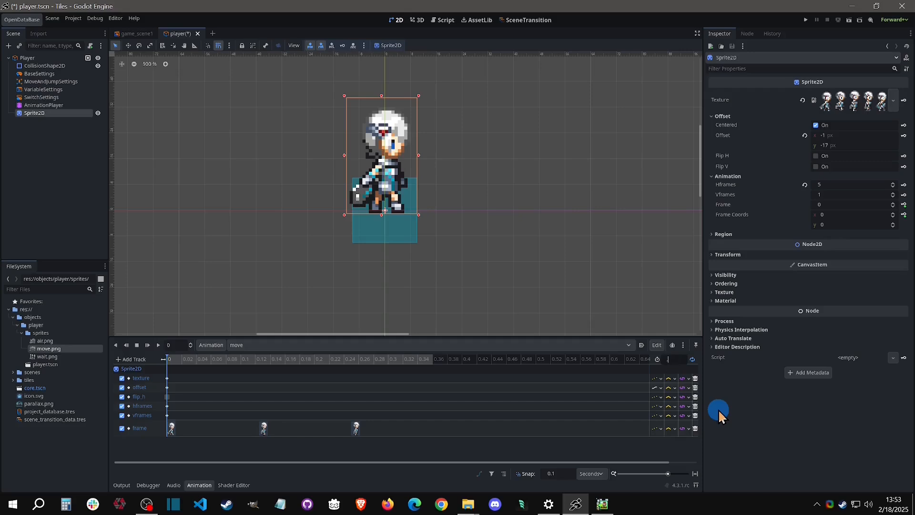
key("BackSpace")
type("5")
key("Return")
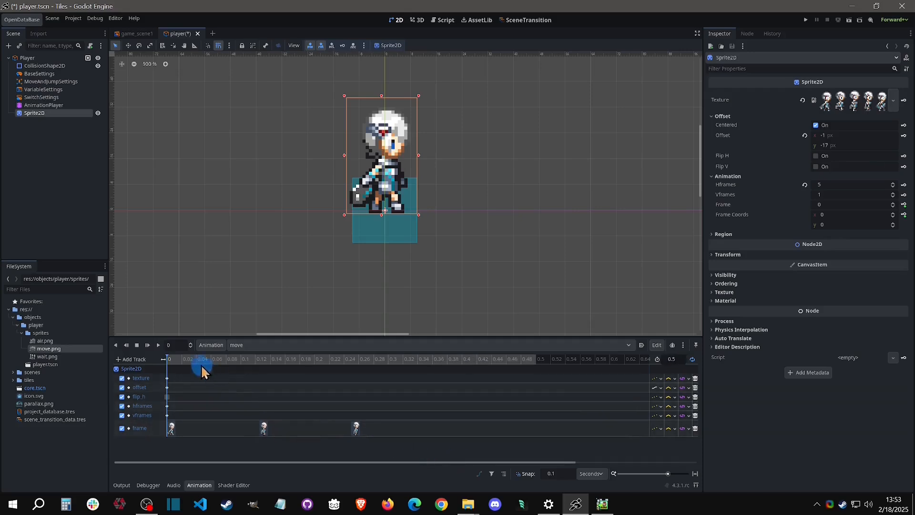
- Scrub the move animation's playhead between 0 s and 0.1 s to check the new snap interval
left_click(250, 359)
left_click(186, 358)
left_click(48, 115)
left_click(257, 360)
left_click(186, 360)
left_click(257, 360)
left_click(200, 363)
left_click(261, 363)
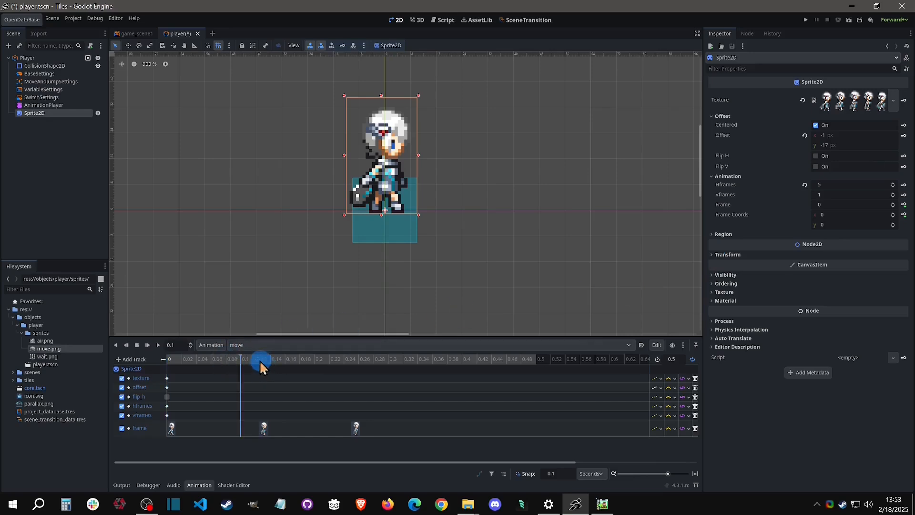
left_click_drag(276, 360, 275, 384)
- Replace the move animation's frame keys after 0 s so that frames 0 to 4 are keyed every 0.1 s from 0 to 0.4 s
left_click_drag(409, 433, 258, 428)
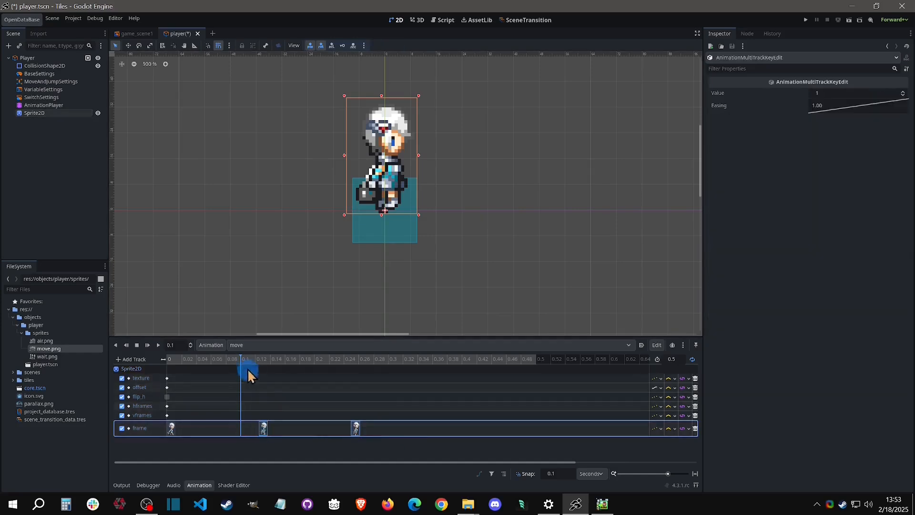
key("Delete")
left_click_drag(240, 358, 165, 356)
left_click(41, 113)
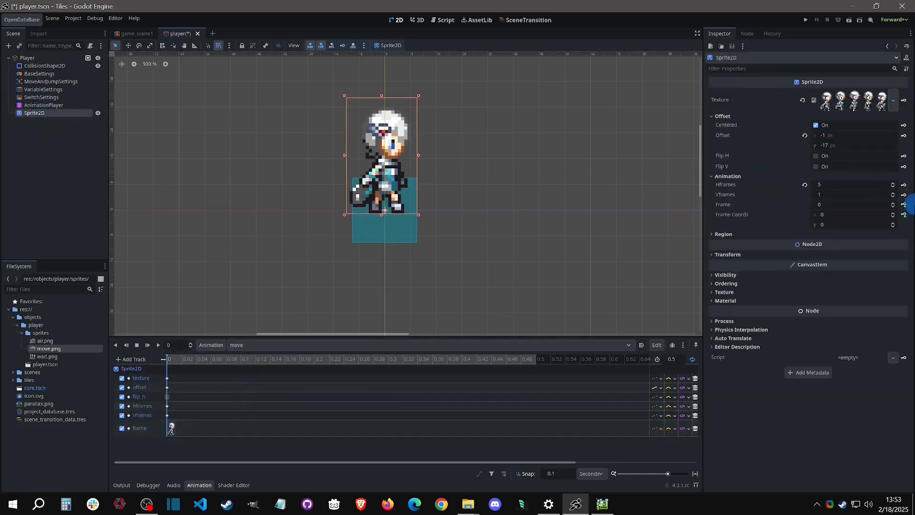
left_click(904, 204)
left_click(903, 205)
left_click(903, 205)
left_click(903, 205)
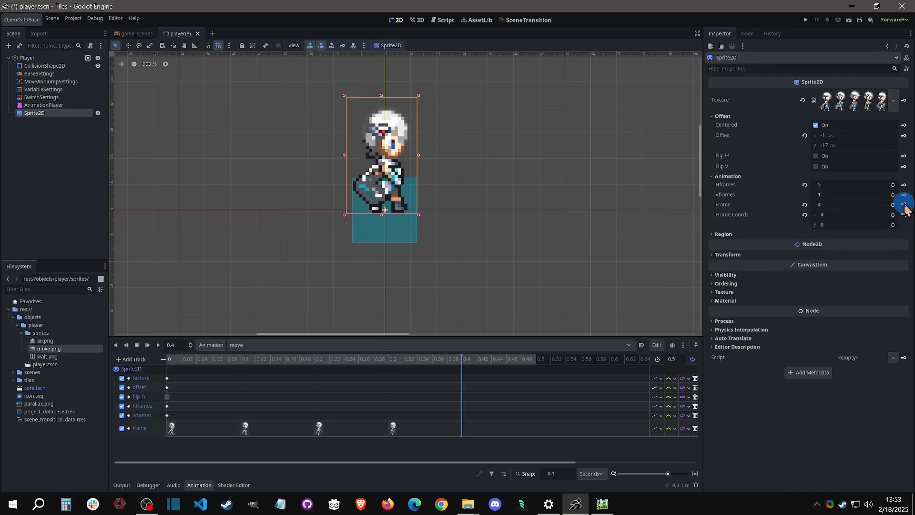
left_click(902, 204)
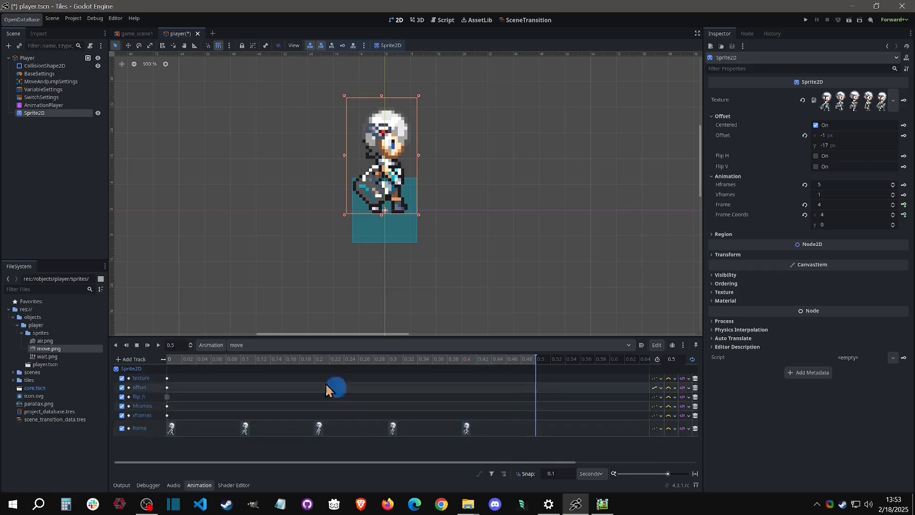
- Preview the move animation and shorten its length to 0.4 s
left_click(157, 343)
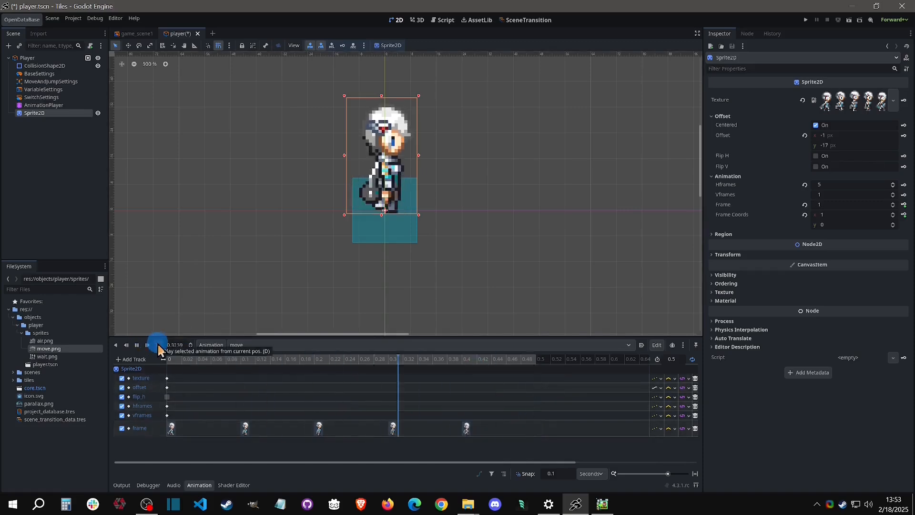
left_click(137, 344)
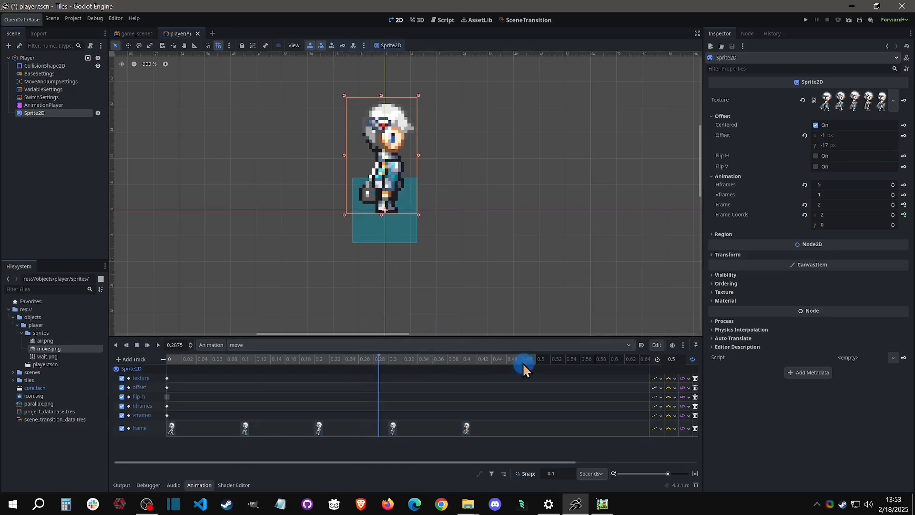
left_click(460, 359)
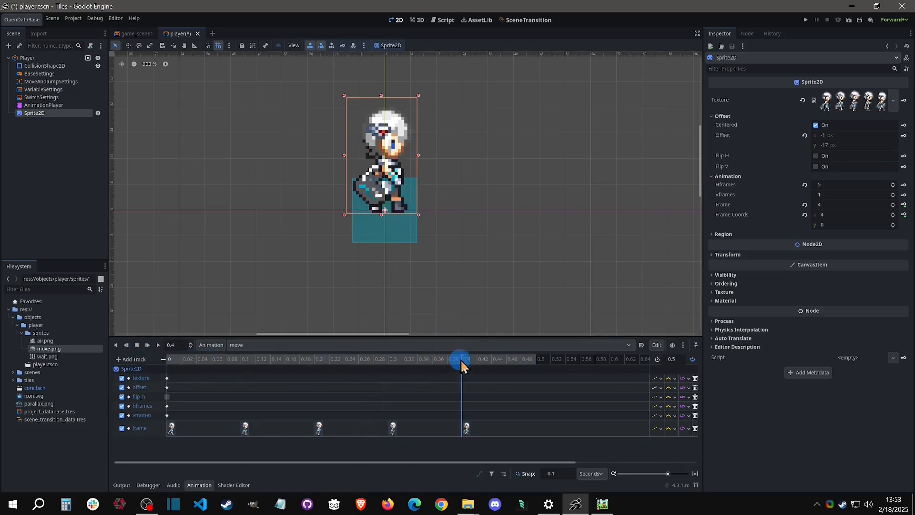
left_click(675, 358)
type("0.4")
key("Return")
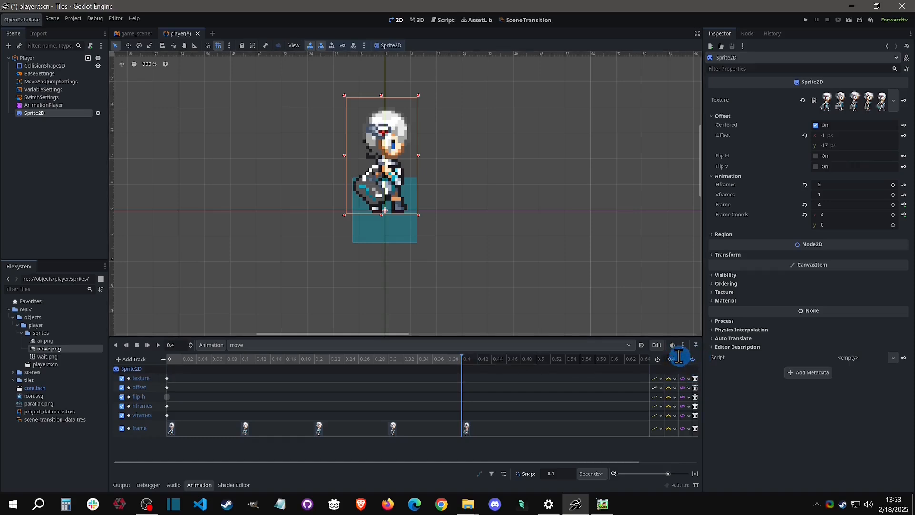
- Switch the move animation's looping to ping-pong and preview the playback
left_click(692, 360)
left_click(158, 345)
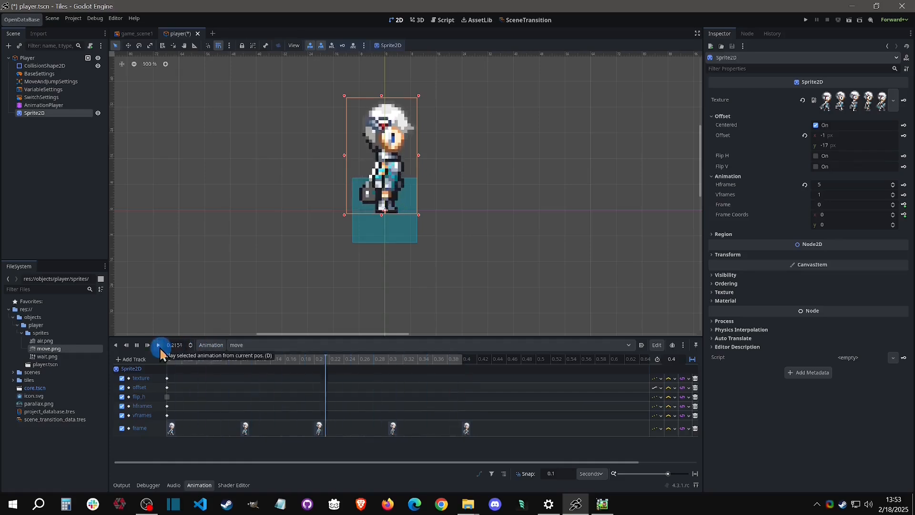
left_click(137, 345)
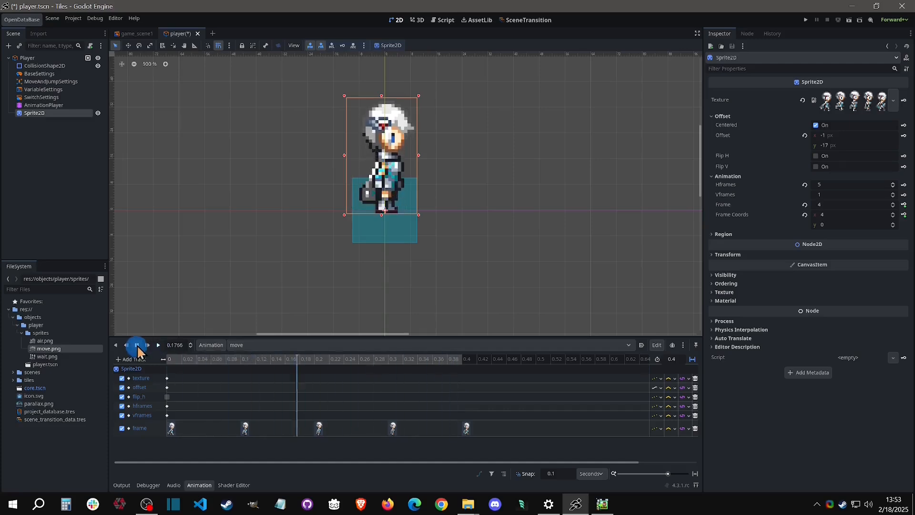
left_click(137, 345)
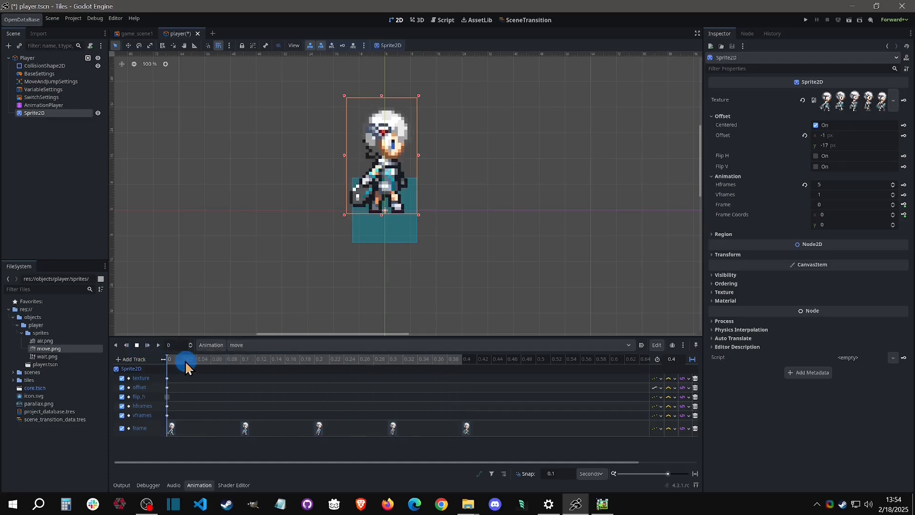
- Try keying the sprite's Hframes at 0.1 s in the move animation, and remove the extra key
left_click_drag(191, 364, 245, 362)
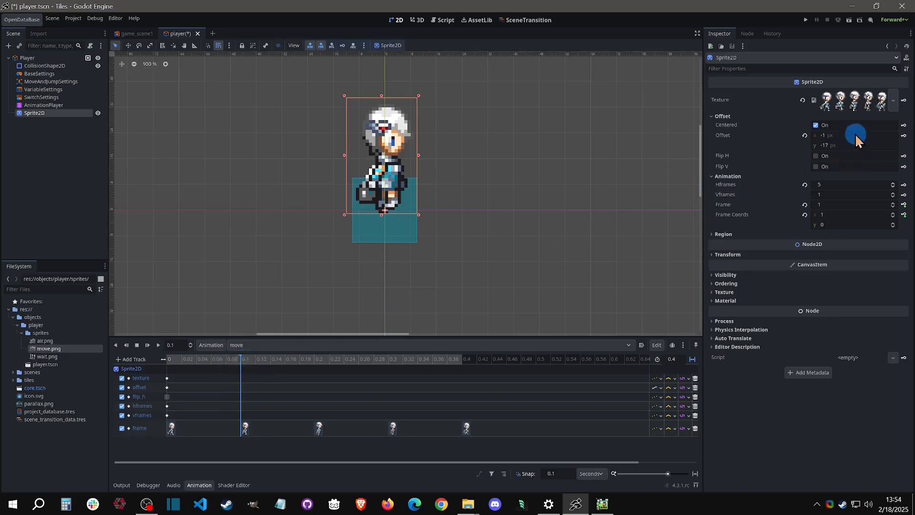
left_click(829, 196)
left_click(903, 184)
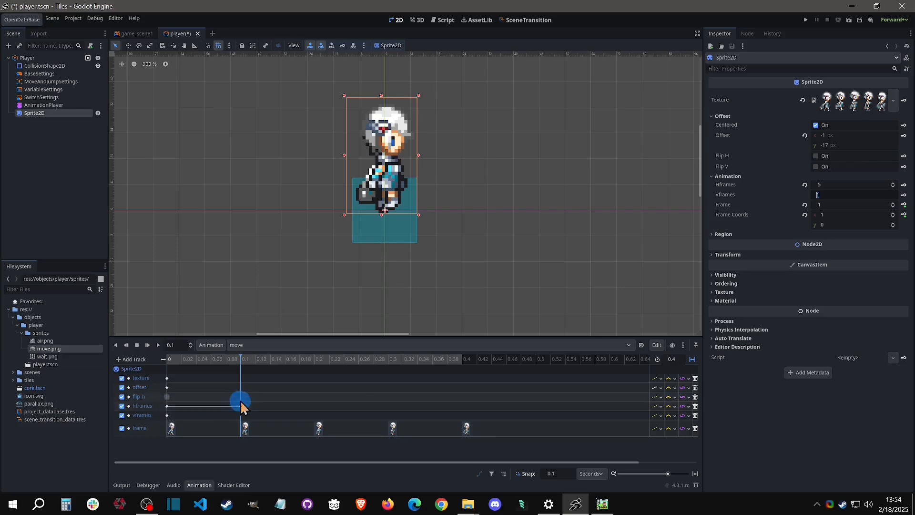
left_click_drag(240, 406, 181, 407)
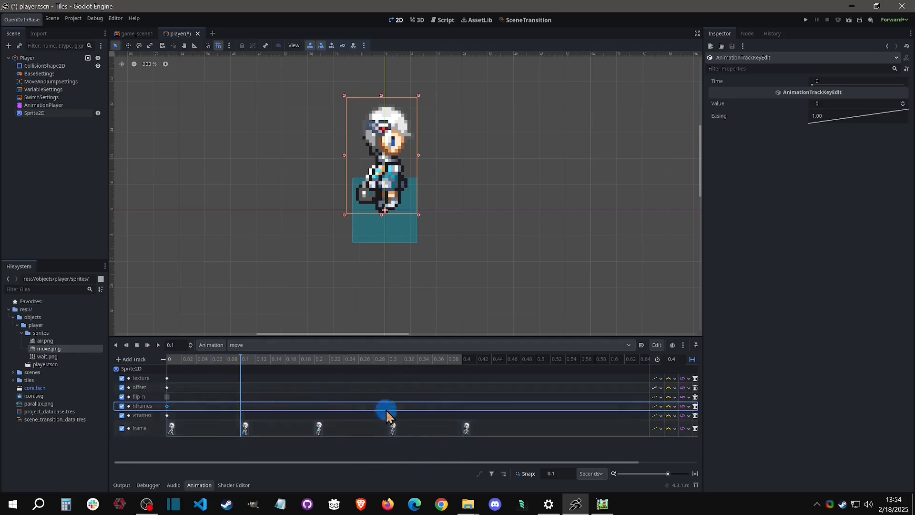
left_click(257, 295)
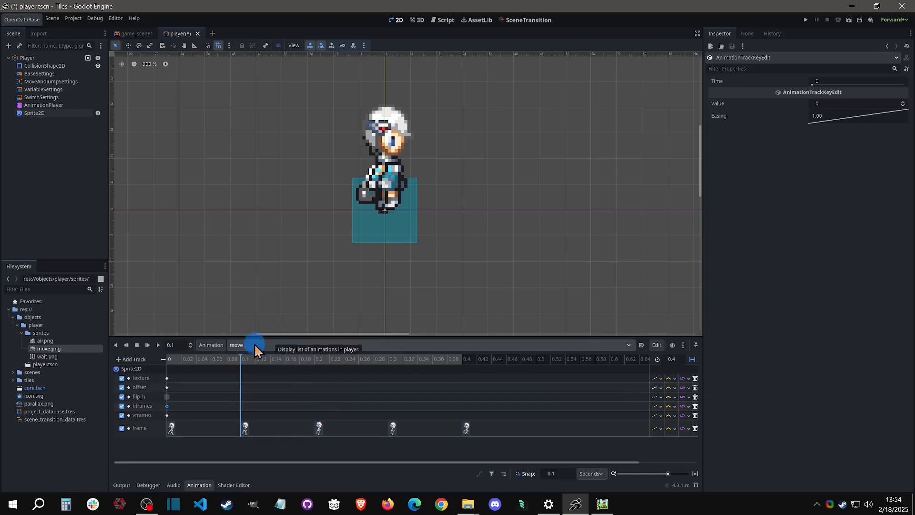
left_click(219, 345)
left_click(221, 358)
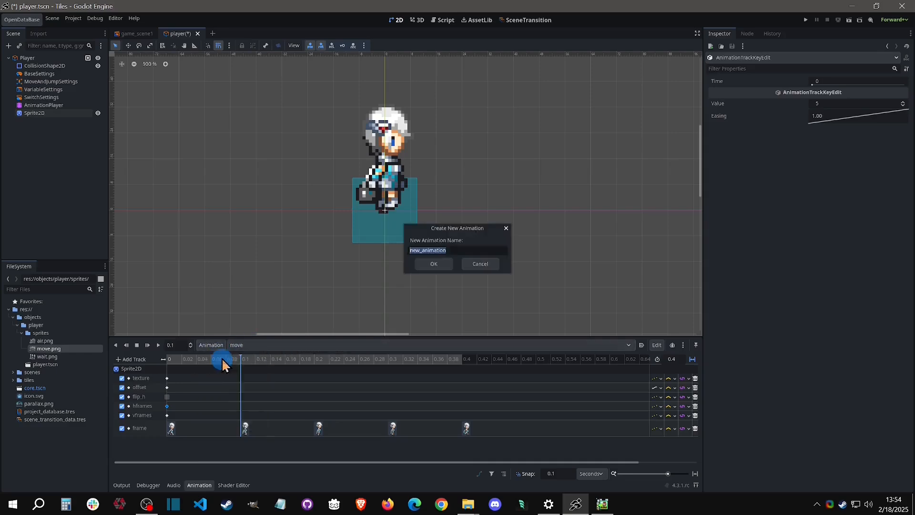
left_click(479, 264)
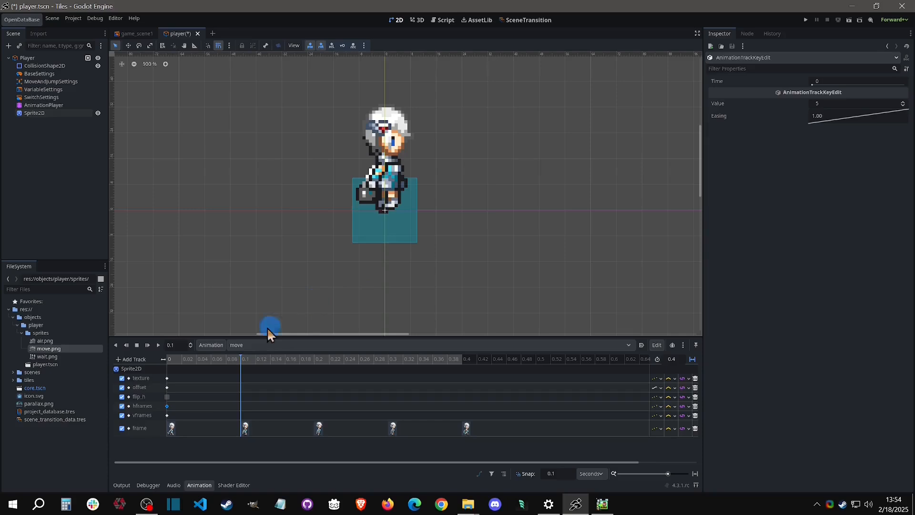
- Duplicate the move animation as air and delete the copy's frame keys after 0 s
left_click(212, 344)
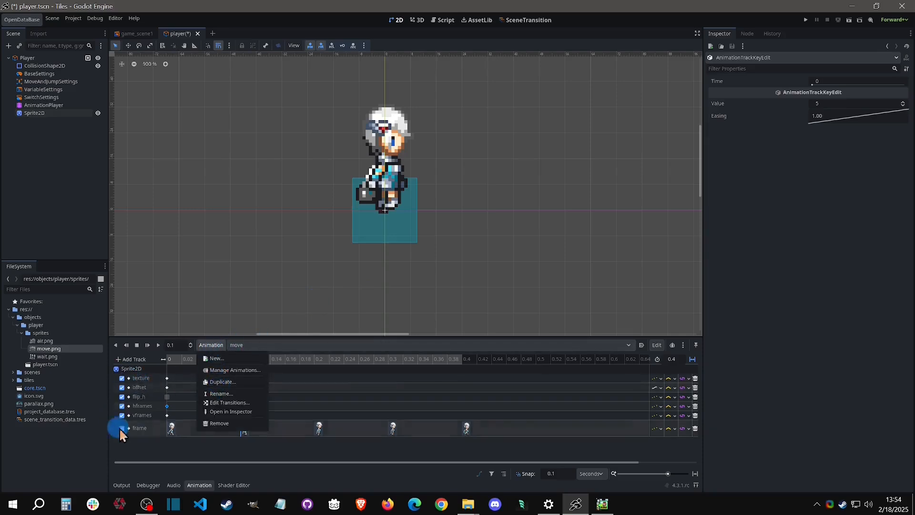
left_click(224, 383)
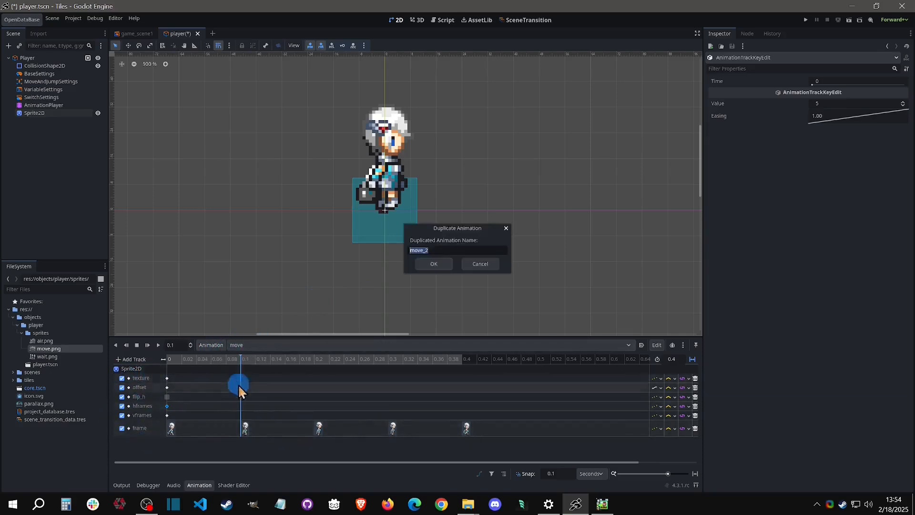
type("air")
key("Return")
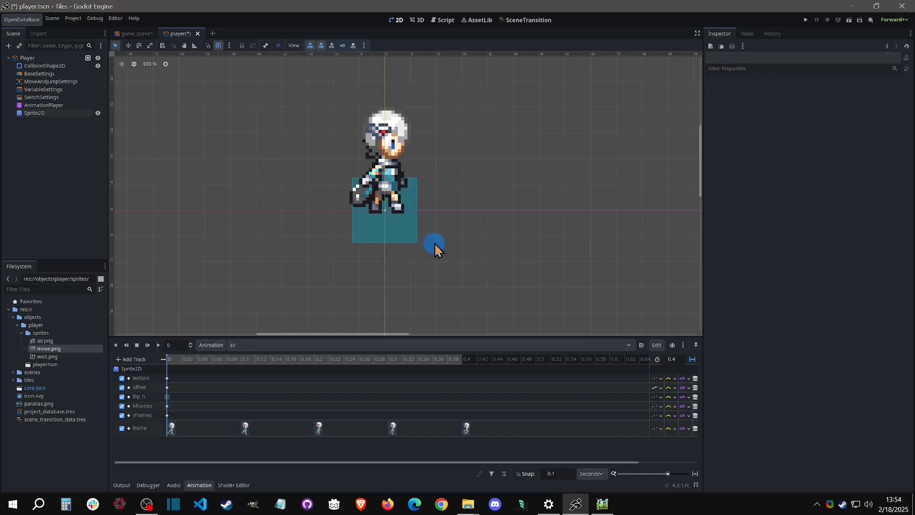
left_click_drag(510, 433, 229, 437)
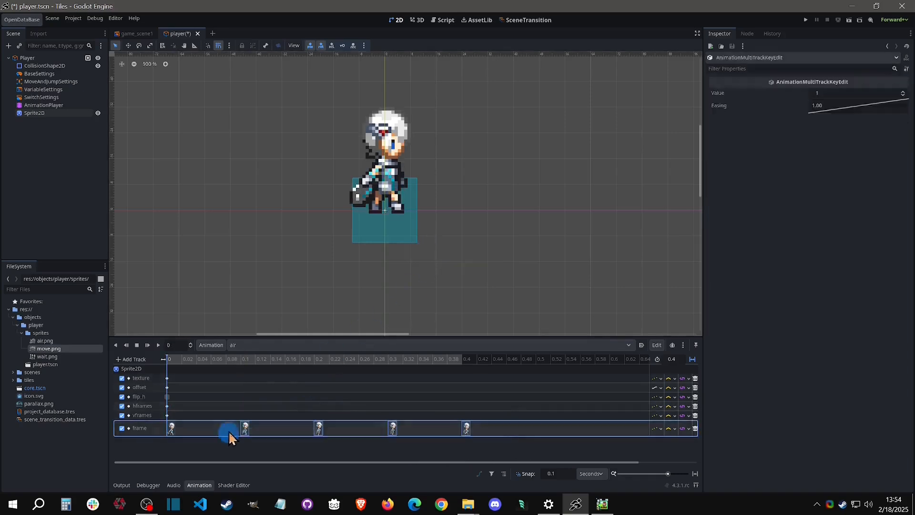
key("Delete")
- Set the air animation's length to 0.1 s and turn off its looping
left_click(210, 358)
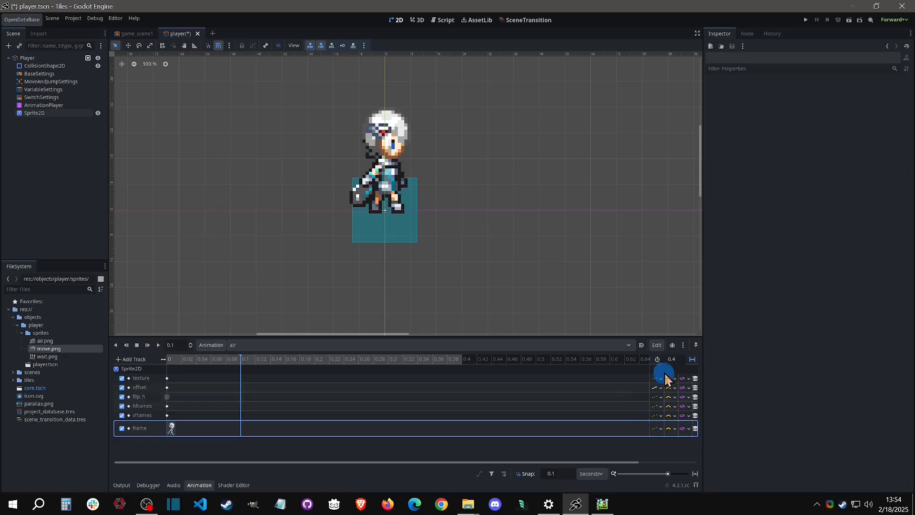
left_click(673, 359)
type("0.1")
key("Return")
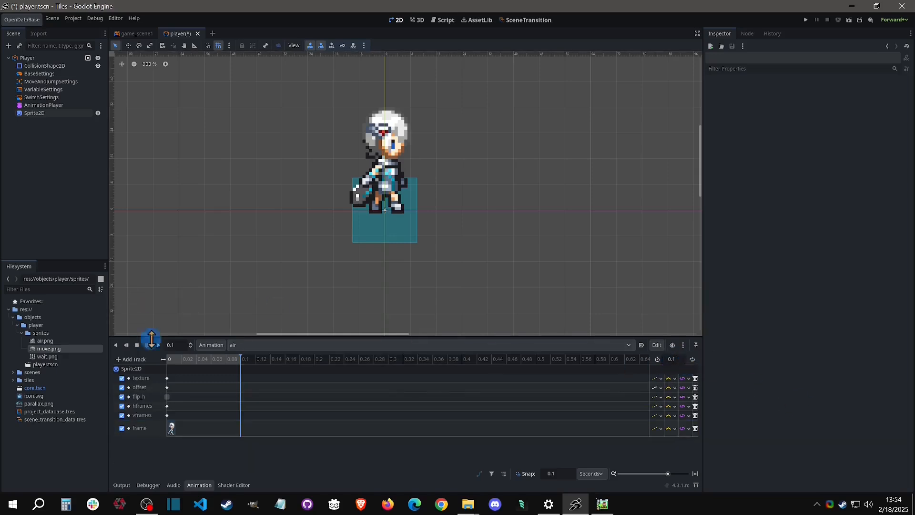
- Load air.png as the texture of the Sprite2D node
left_click(41, 115)
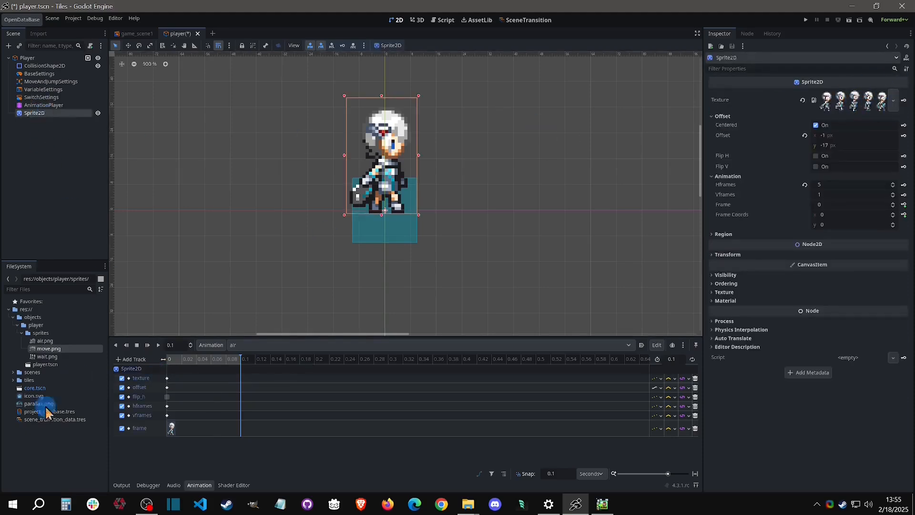
left_click(892, 101)
left_click(829, 265)
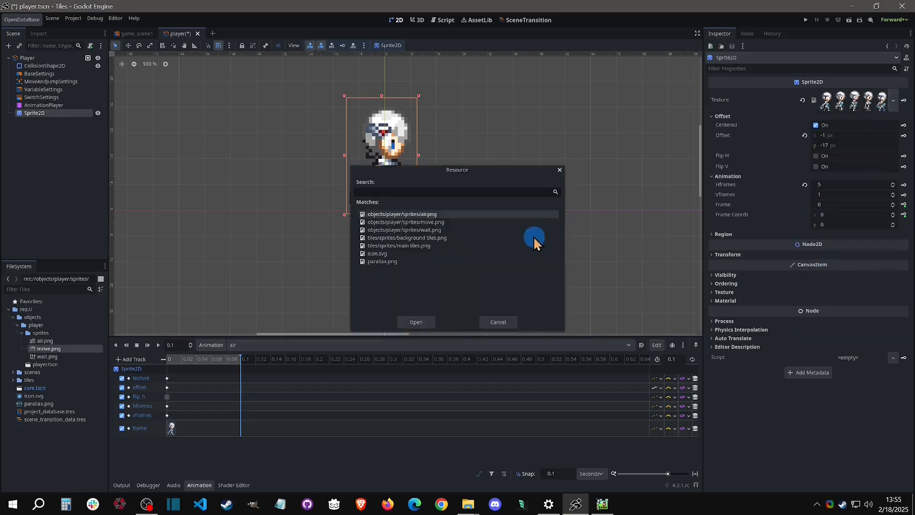
type("move")
key("Return")
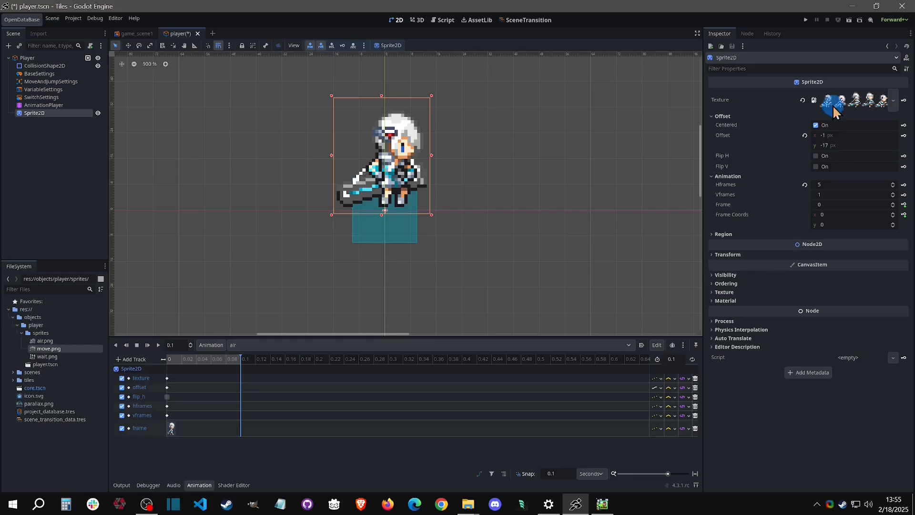
- Choose sprite frame 3 for the air animation, key it, and move the key to 0 s in place of the existing frame key
left_click(893, 204)
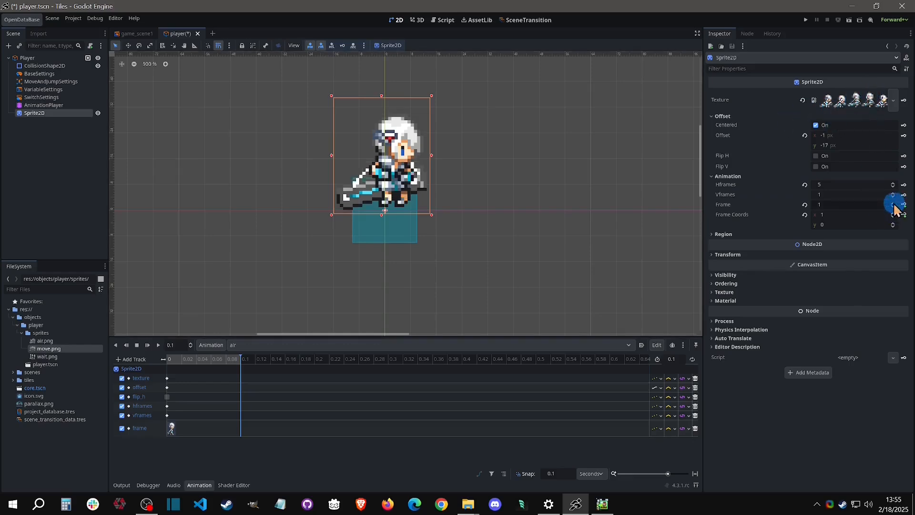
left_click(893, 204)
left_click(893, 203)
left_click(893, 203)
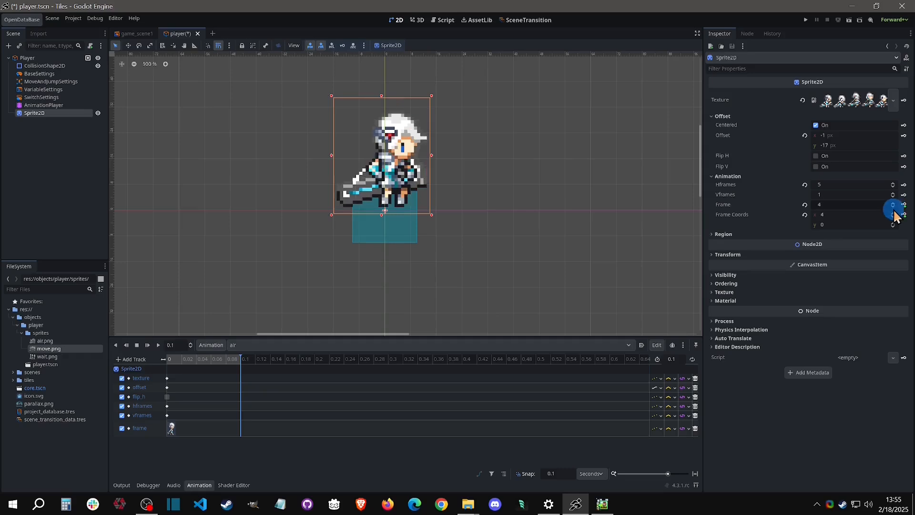
left_click(894, 211)
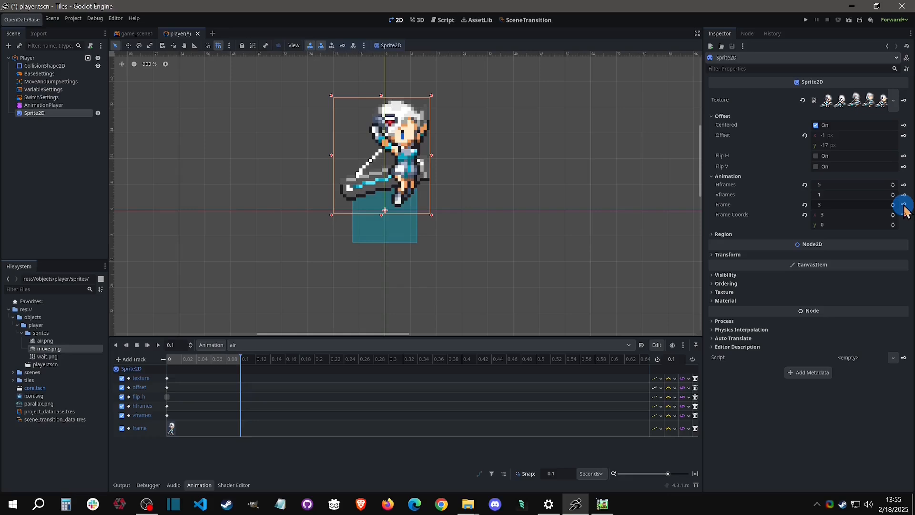
left_click(904, 205)
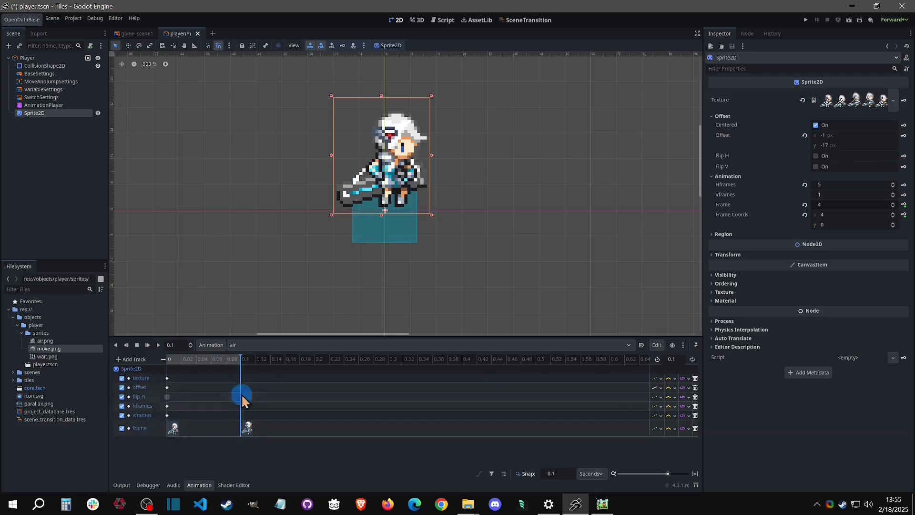
left_click(246, 429)
left_click_drag(247, 433, 177, 428)
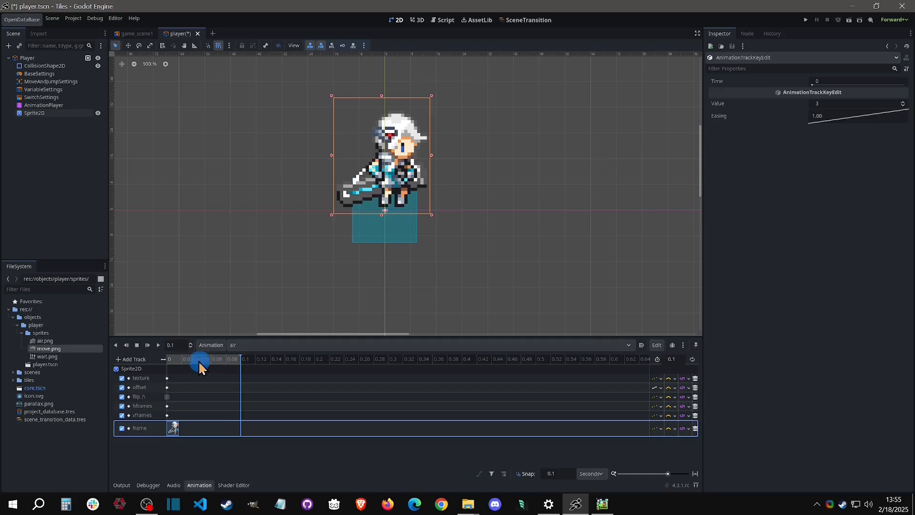
- Play the air animation to check it, and return the playhead to 0 s
left_click(158, 345)
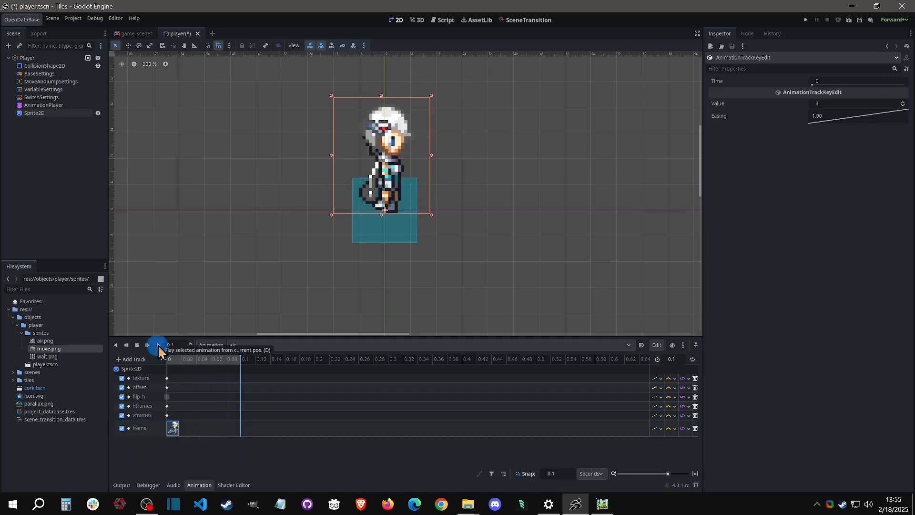
left_click(147, 345)
left_click(137, 345)
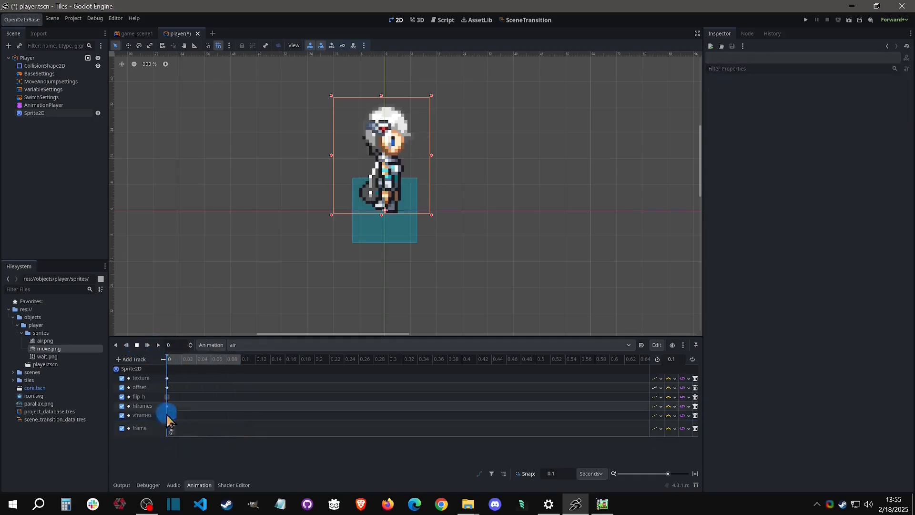
left_click(161, 375)
- Load air.png as the Sprite2D node's texture and key it at 0 s in the air animation
left_click(34, 113)
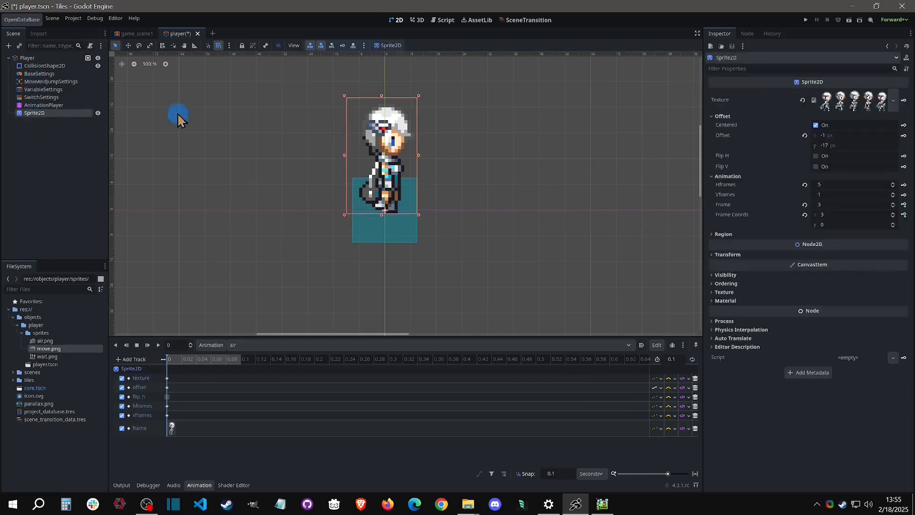
left_click(894, 101)
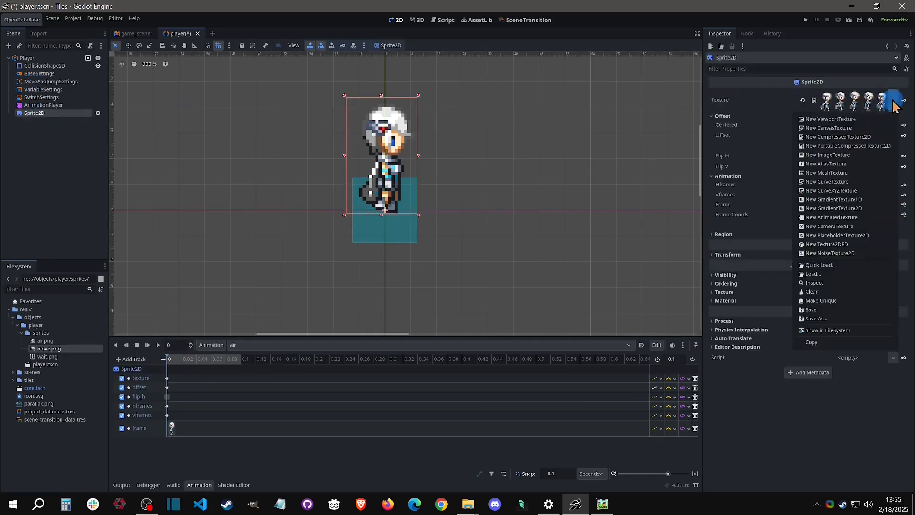
left_click(820, 265)
type("move")
key("Return")
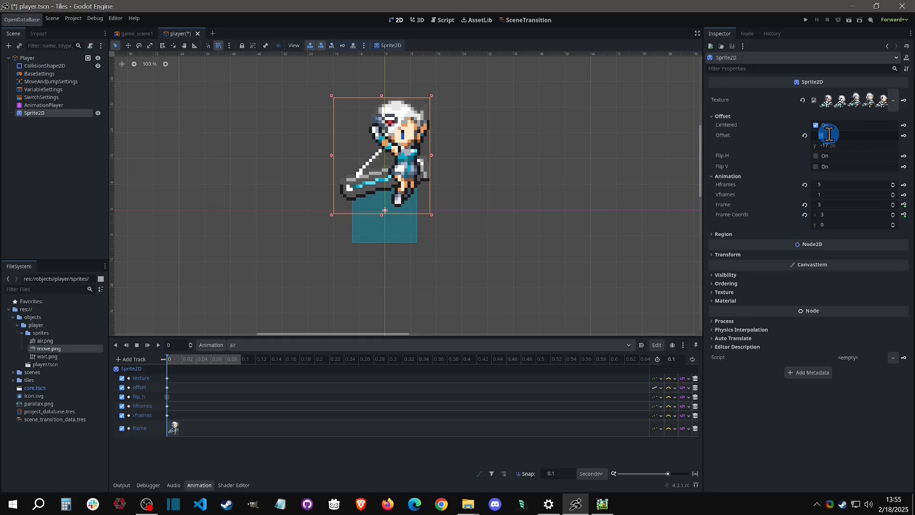
- Set the Sprite2D offset to x -5 px and y -16 px, key it at 0 s, and play the air animation
left_click(812, 136)
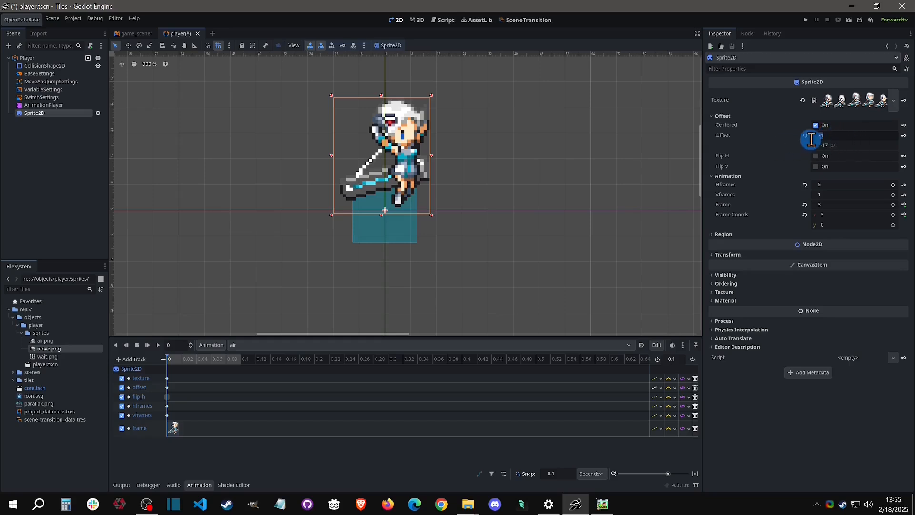
left_click(851, 145)
left_click_drag(847, 140, 458, 253)
left_click(868, 135)
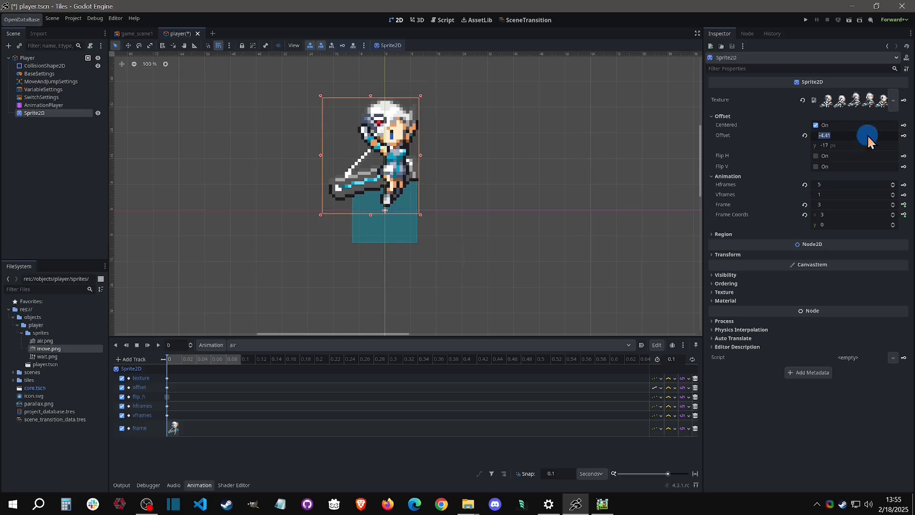
type("-5")
key("Return")
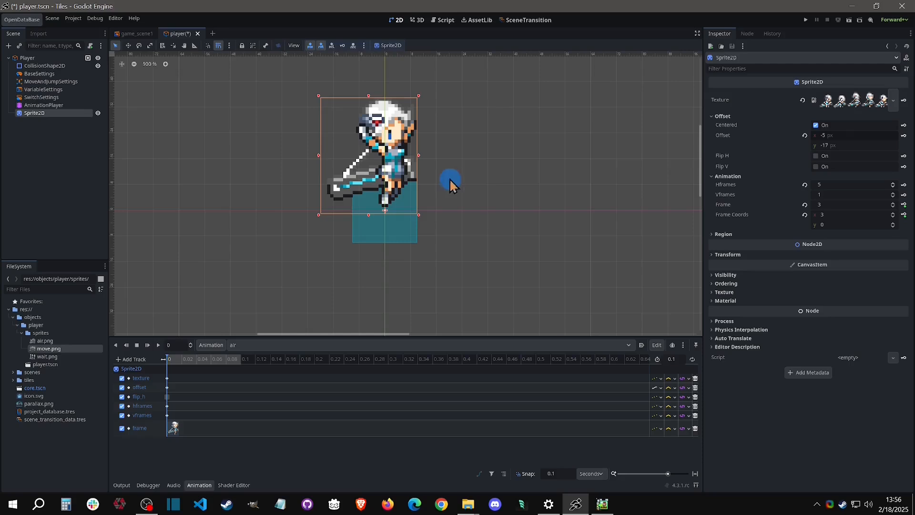
mouse_move(831, 145)
left_mouse_down()
mouse_move(458, 253)
mouse_move(830, 145)
left_mouse_up()
left_click(854, 144)
type("-")
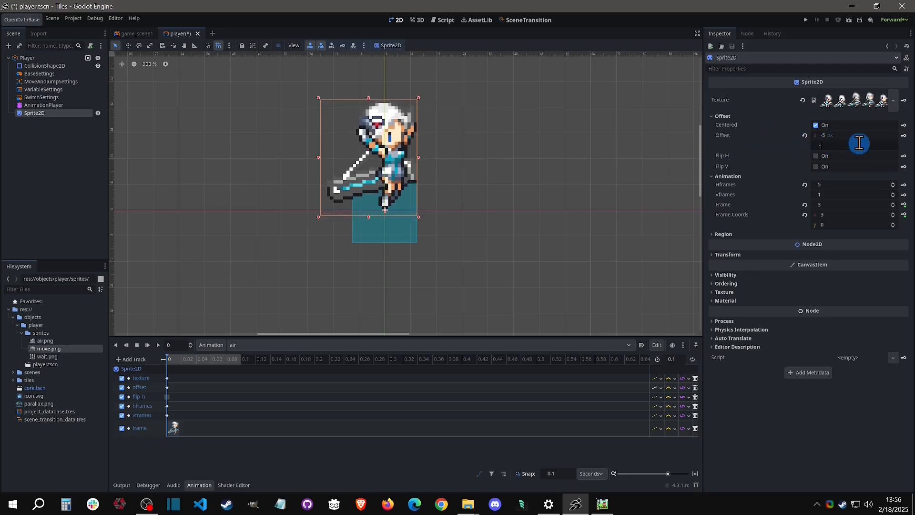
type("16")
key("Return")
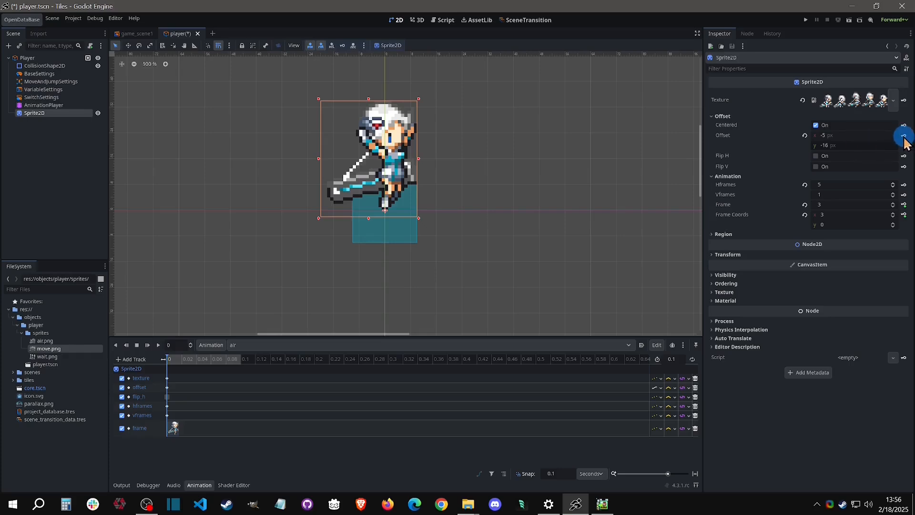
left_click(157, 345)
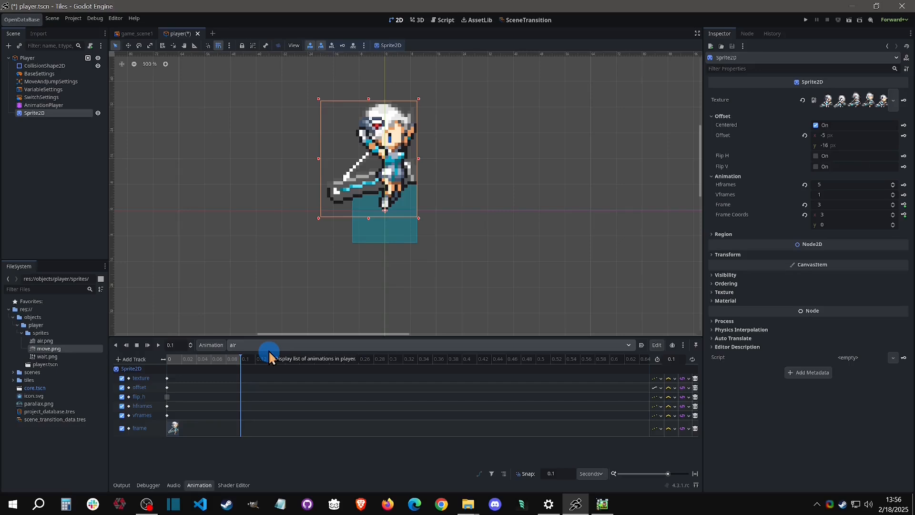
- Bulk load the animations into the Player node's Animation Sets and expand the move and wait entries
left_click(38, 58)
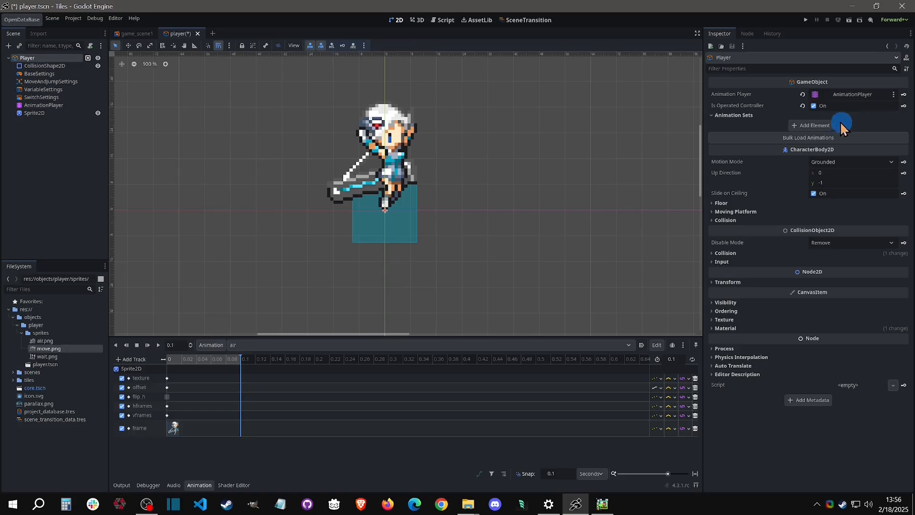
left_click(751, 115)
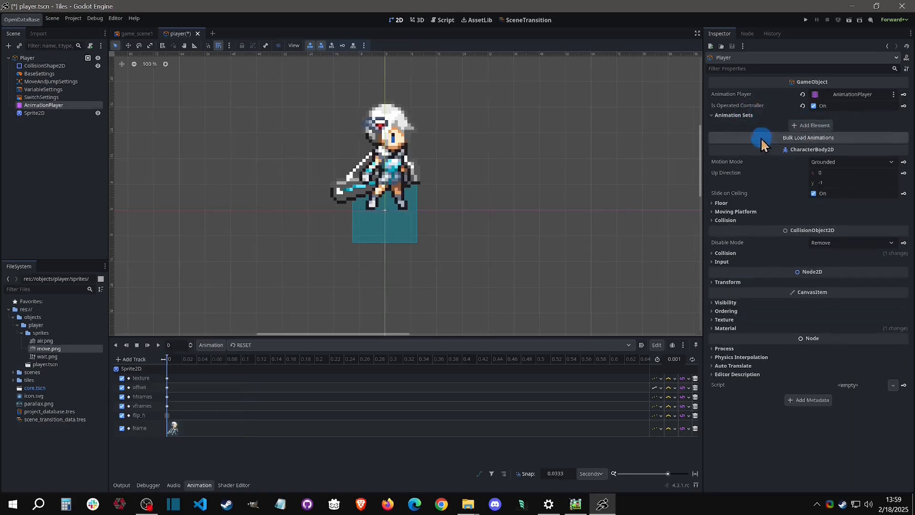
left_click(761, 137)
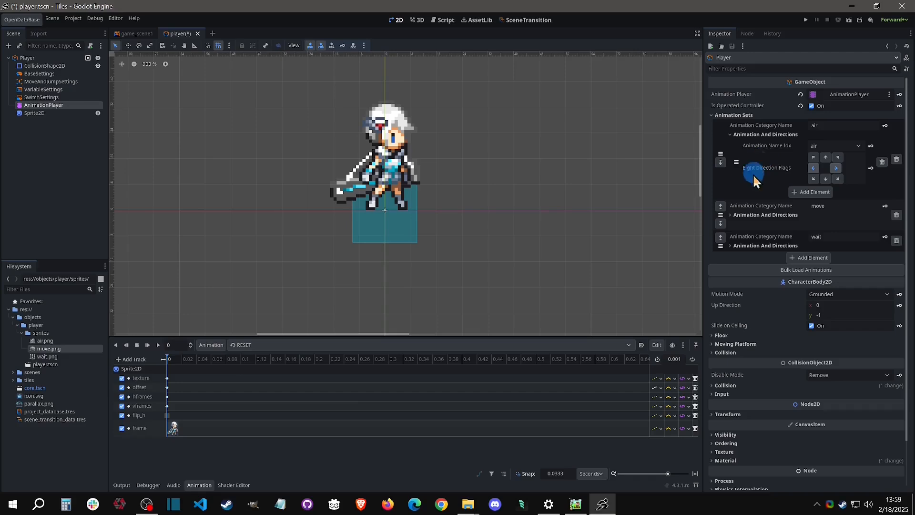
left_click(760, 215)
left_click(747, 297)
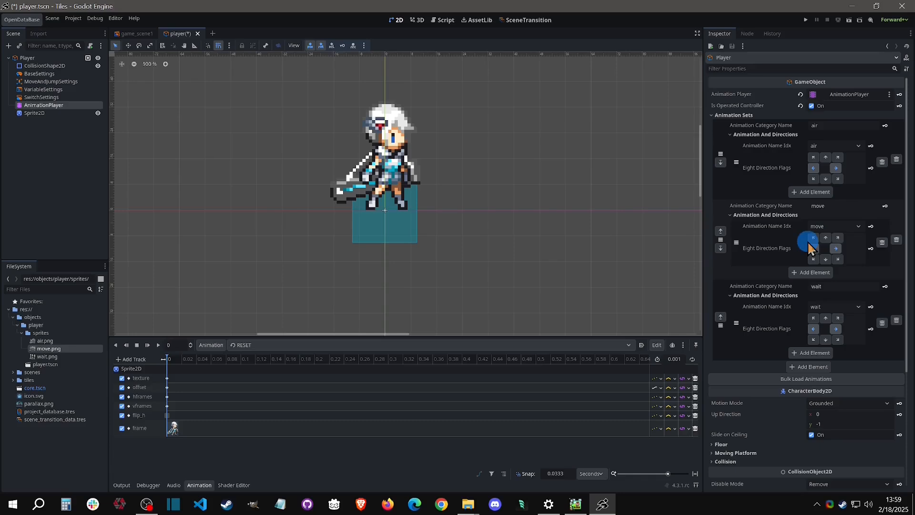
- Examine the category names of the Player's animation sets and the animations available for the air set
double_click(824, 289)
double_click(822, 125)
left_click(830, 148)
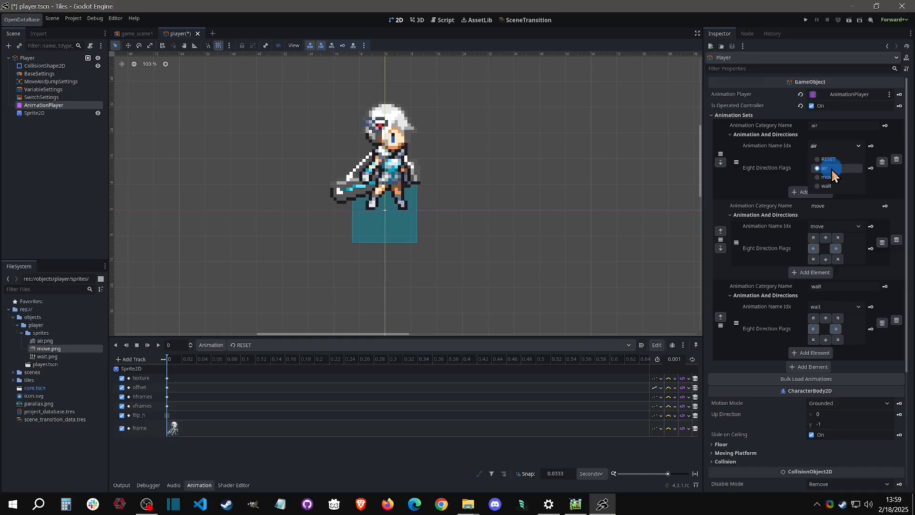
left_click(276, 345)
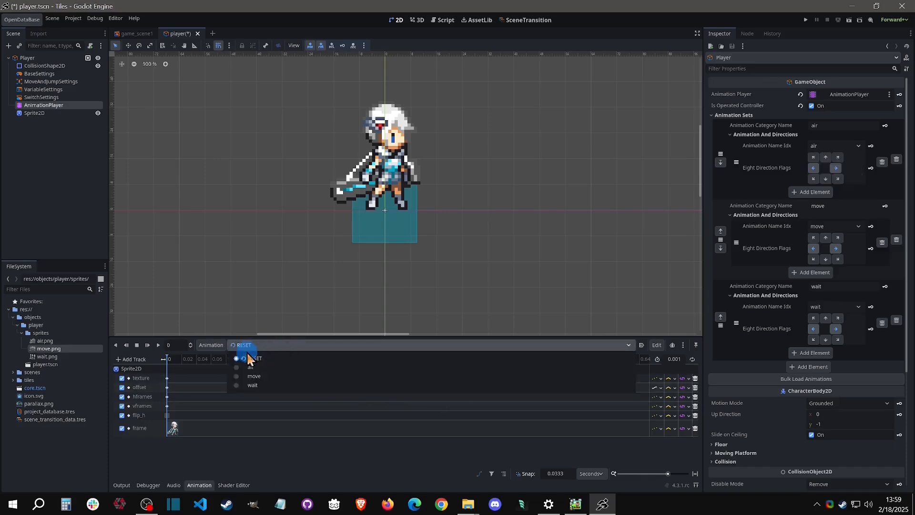
left_click(847, 147)
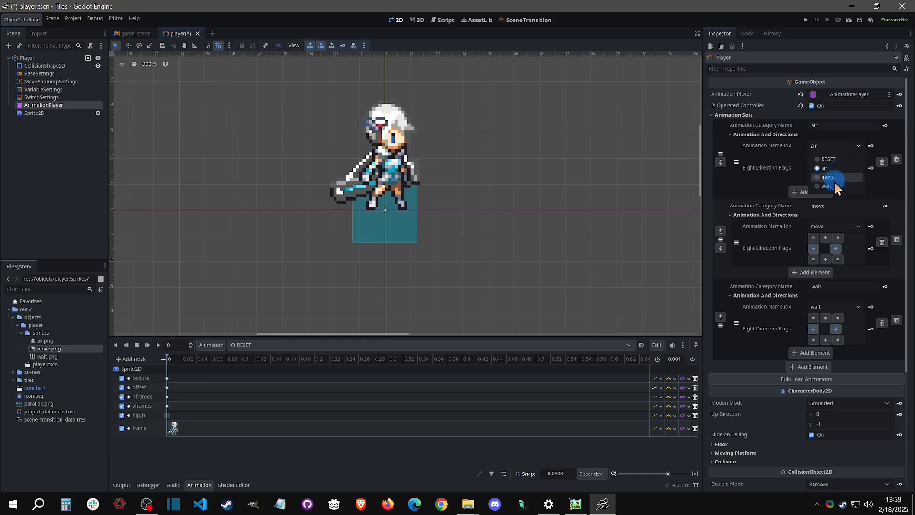
left_click(833, 171)
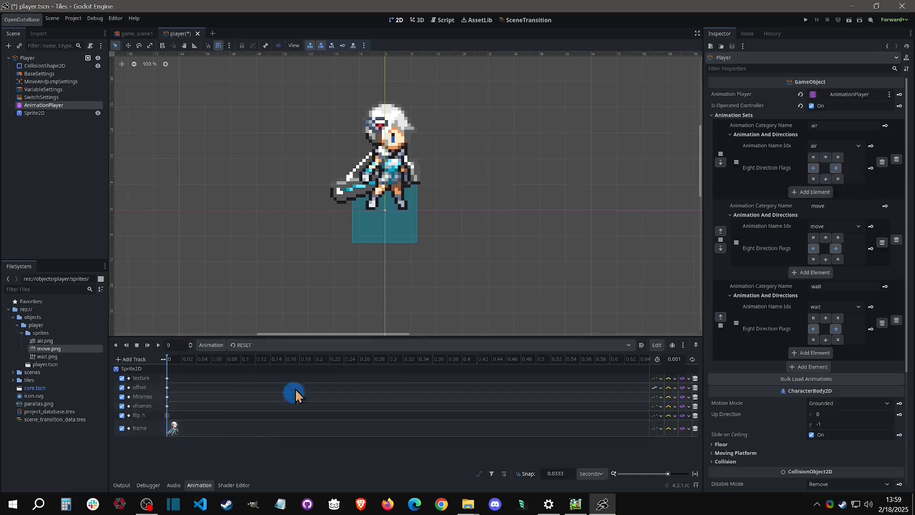
- Turn off the left direction flag for the air animation in the Player's air set
left_click(812, 167)
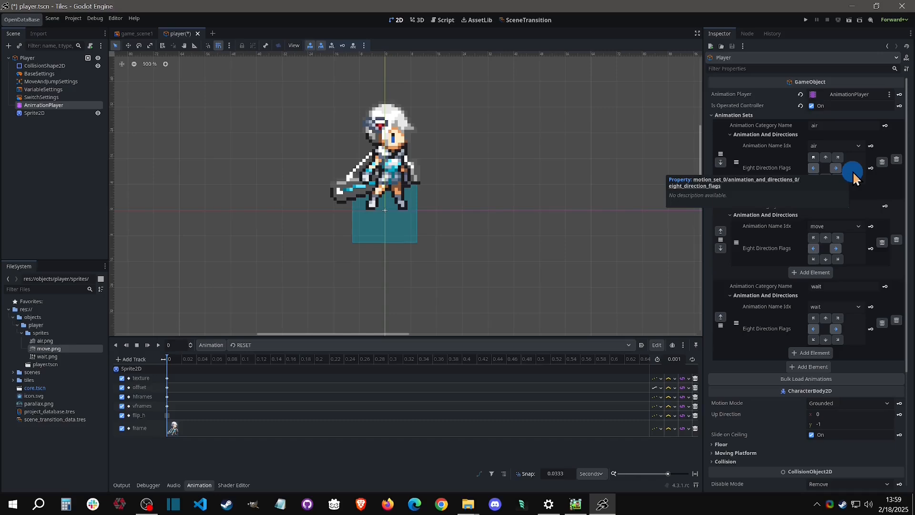
left_click(273, 347)
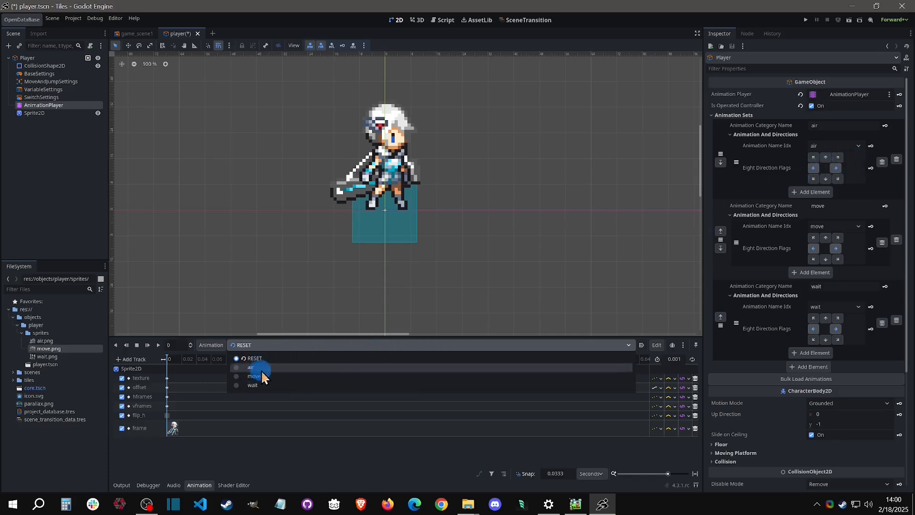
left_click(814, 171)
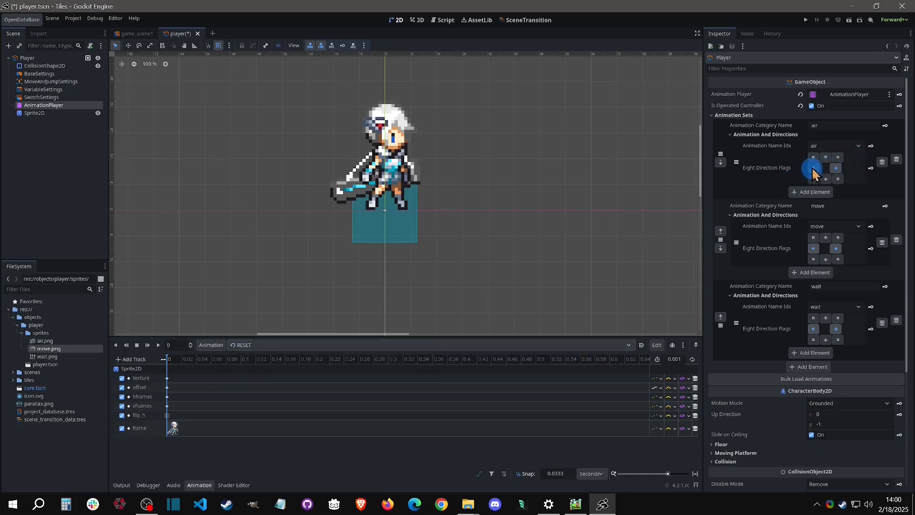
left_click(814, 192)
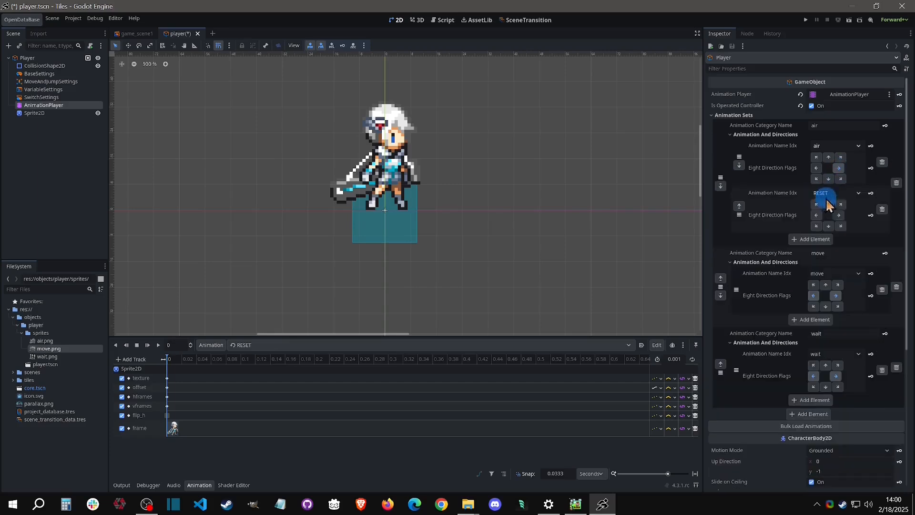
left_click(840, 179)
left_click(840, 193)
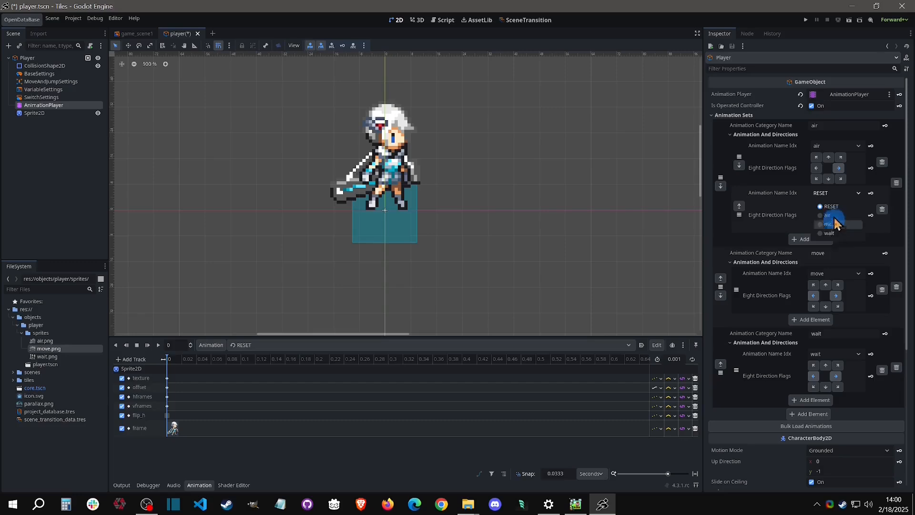
left_click(883, 209)
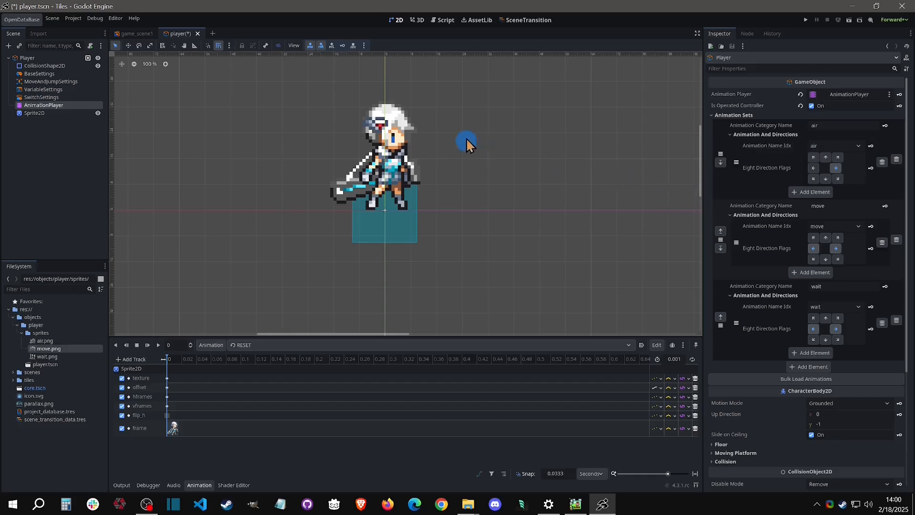
- Attach a new VisualScript to the Player node, saved as res://objects/player/player.vs
left_click(45, 56)
right_click(44, 56)
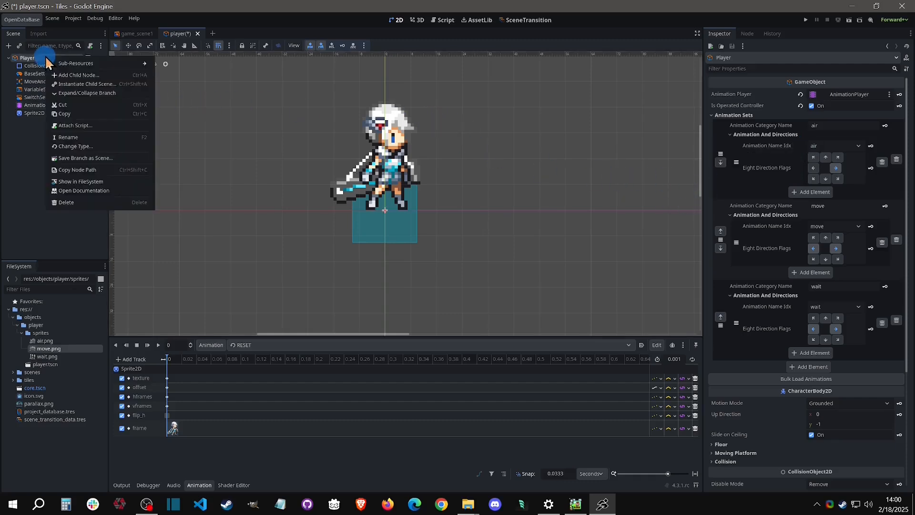
left_click(89, 125)
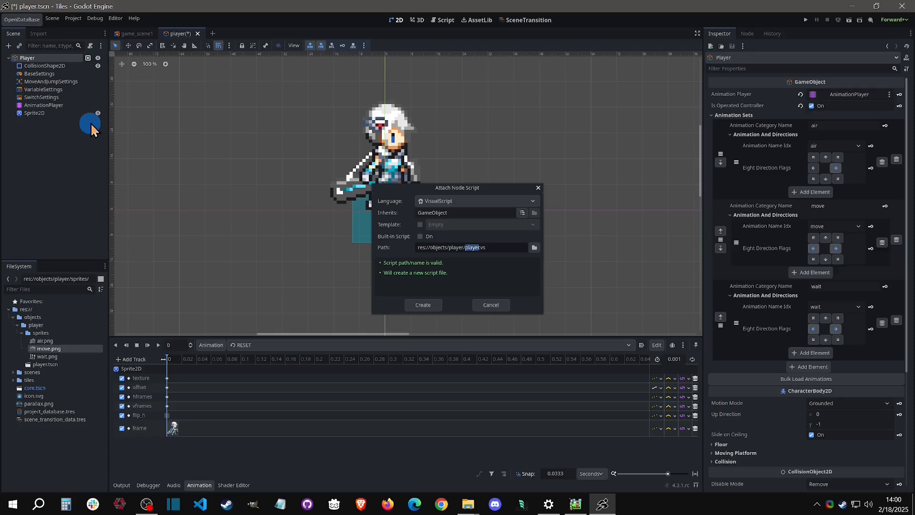
left_click(454, 202)
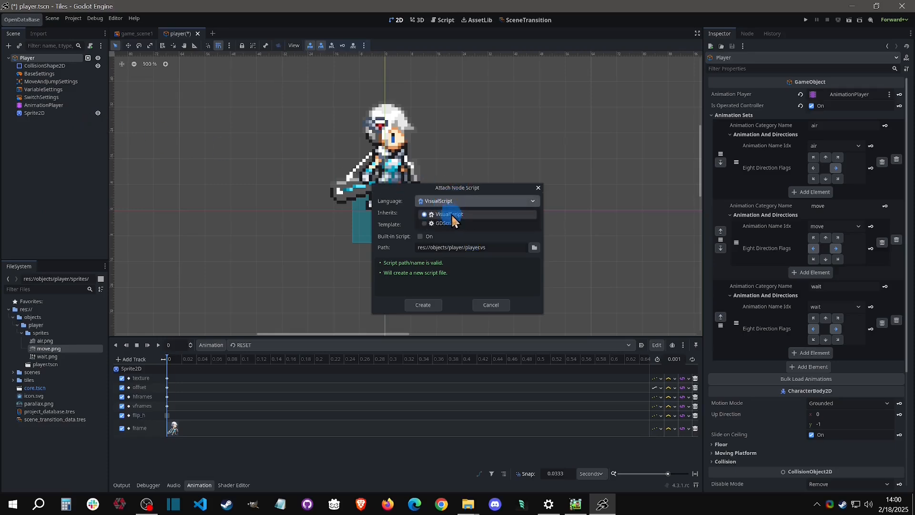
left_click(465, 210)
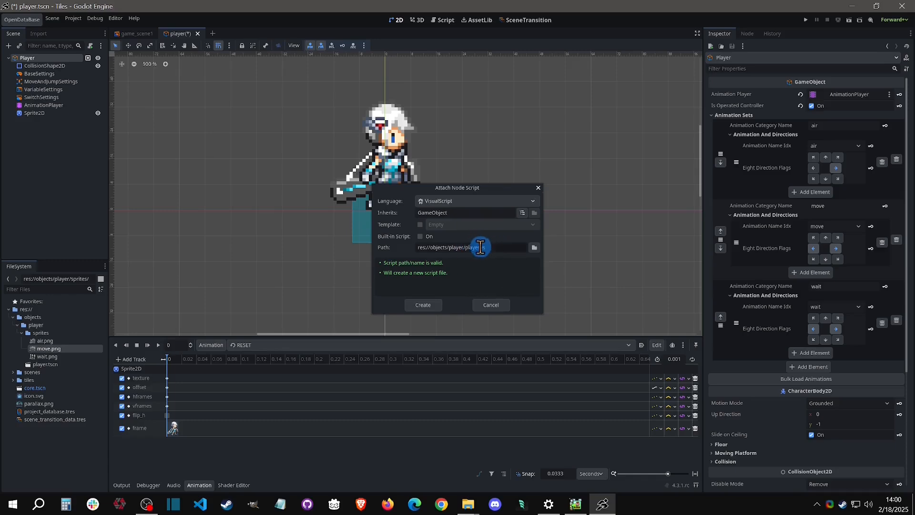
left_click_drag(480, 245, 499, 245)
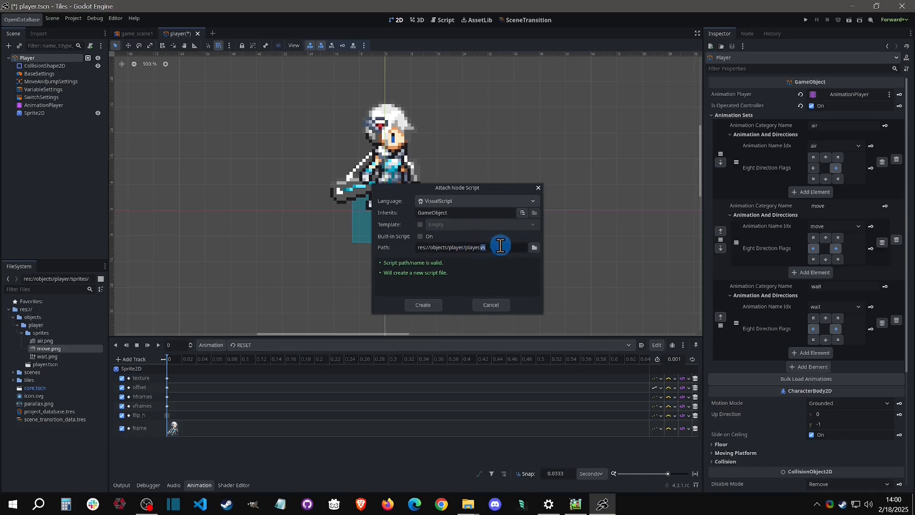
left_click(423, 307)
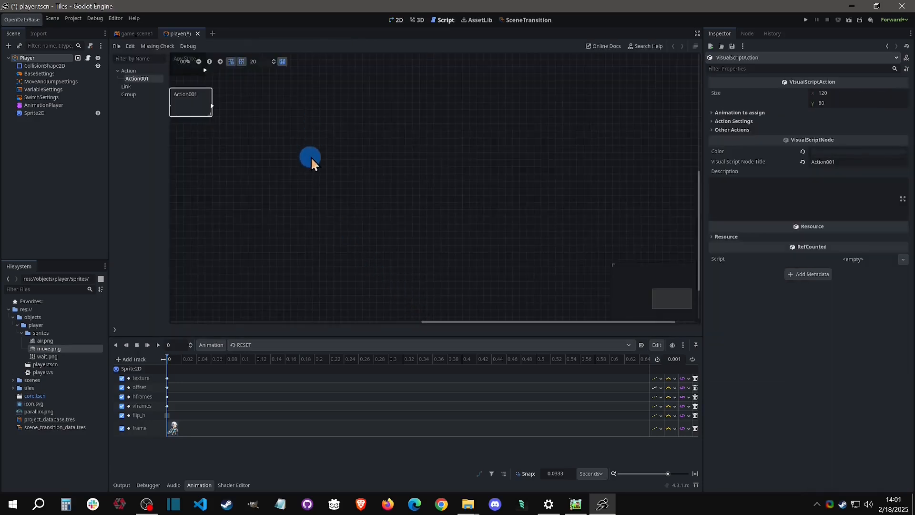
middle_click_drag(283, 130, 345, 184)
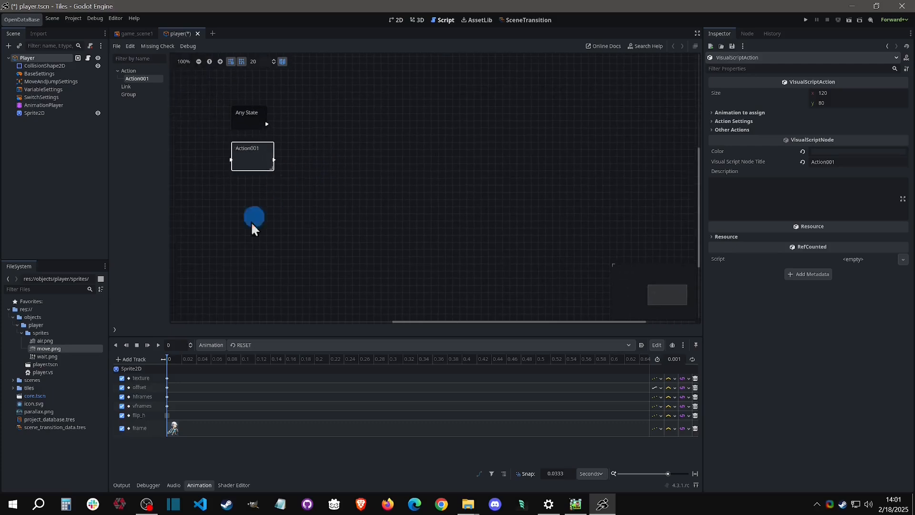
left_click(17, 325)
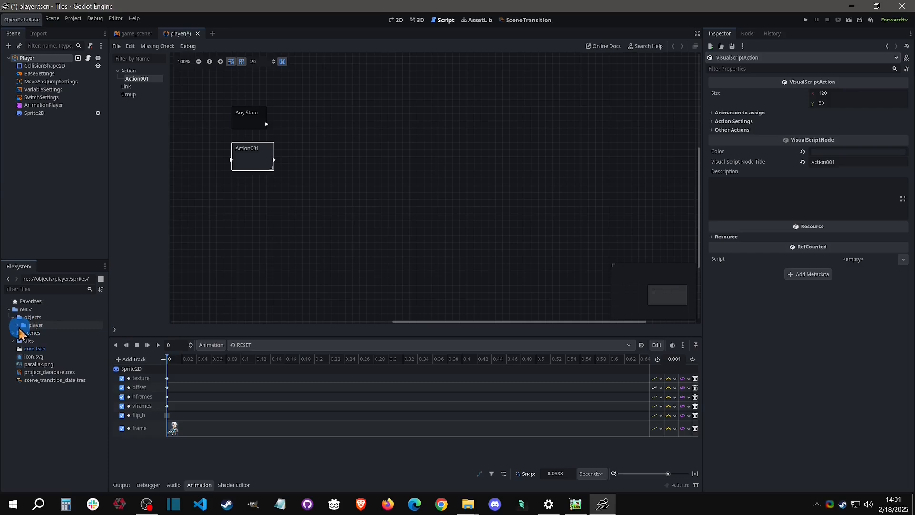
left_click(17, 324)
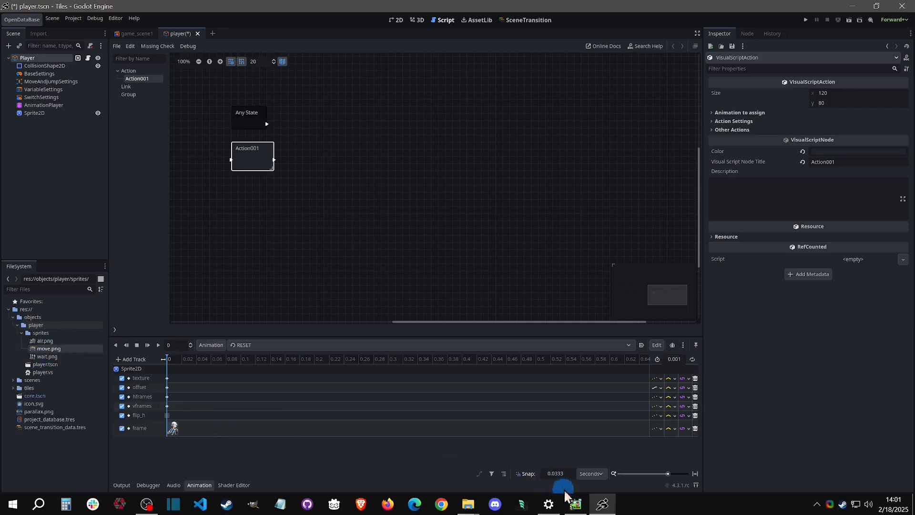
- Switch to Pixel Game Maker MV and examine the player object's action program and its movement and jumping settings
left_click(575, 504)
left_click(314, 37)
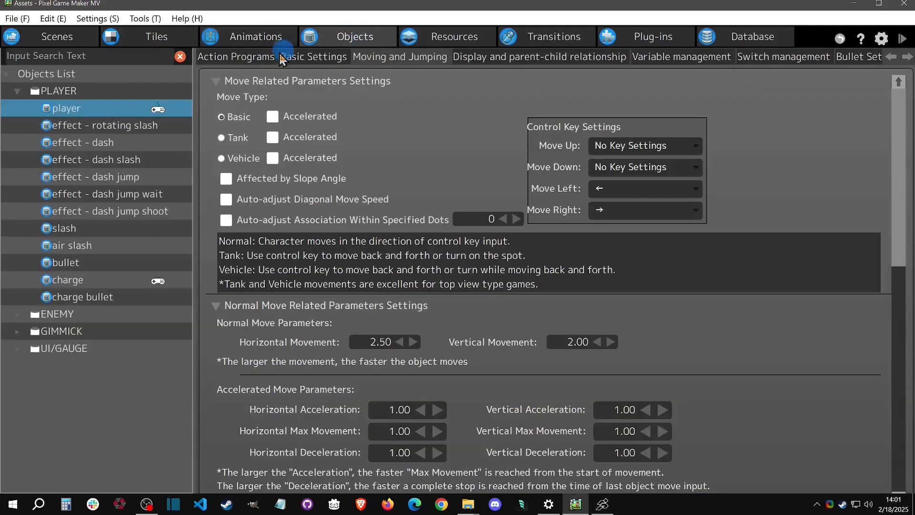
left_click(212, 58)
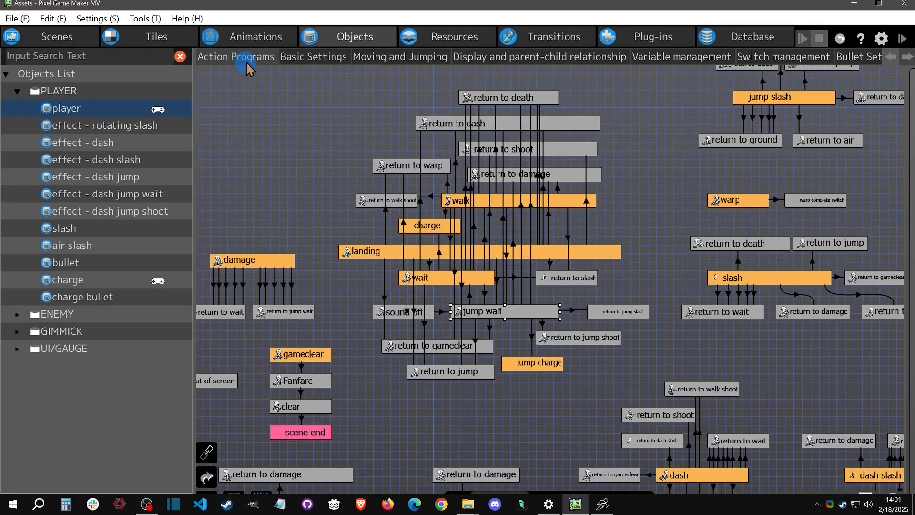
left_click(306, 56)
left_click(379, 57)
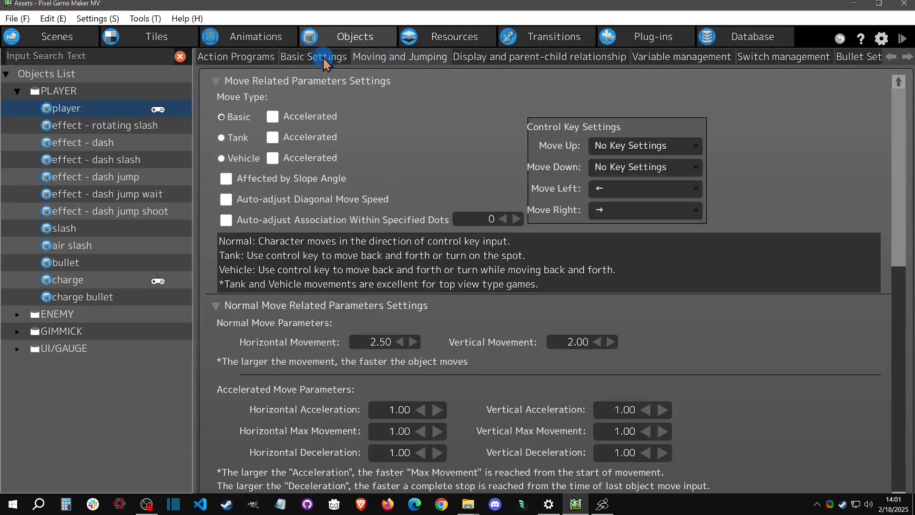
left_click(92, 125)
left_click(100, 111)
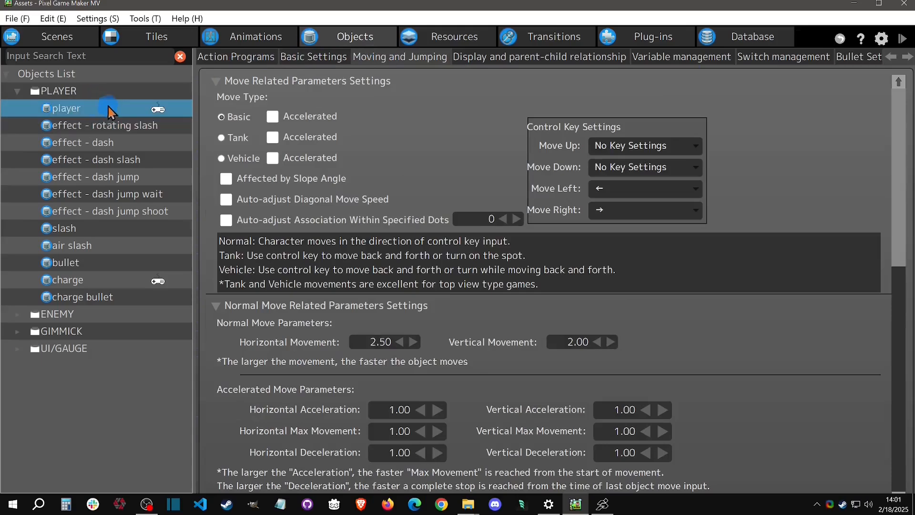
left_click(235, 57)
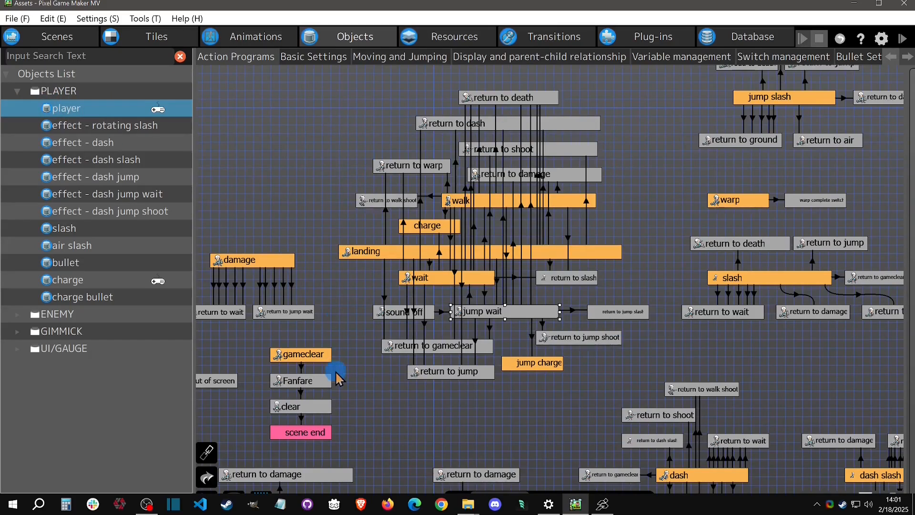
- Switch back to Godot, rename the Action001 node as wait and assign it the wait animation category
key("alt+Tab")
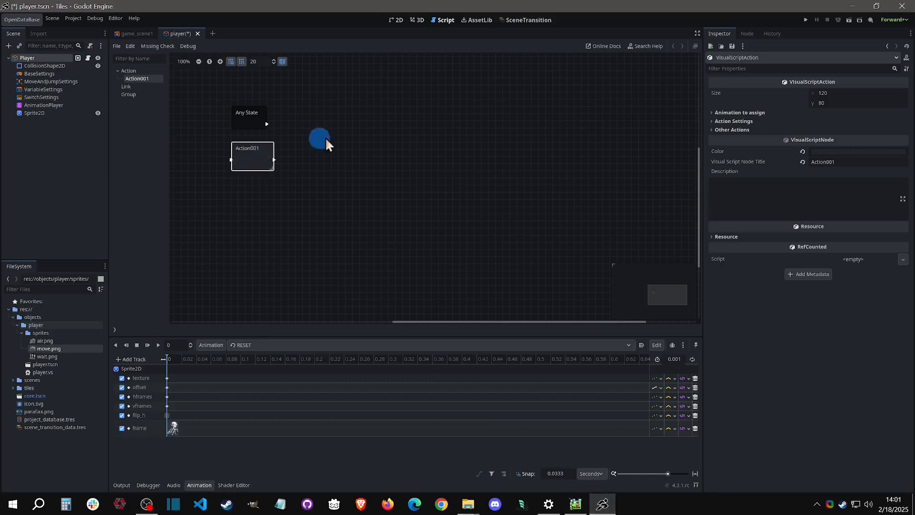
left_click_drag(837, 161, 768, 159)
type("wait")
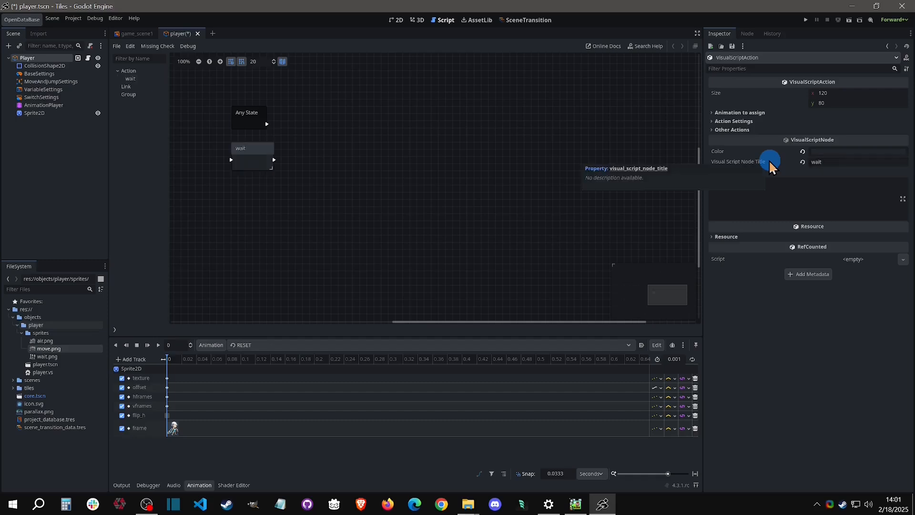
left_click(759, 113)
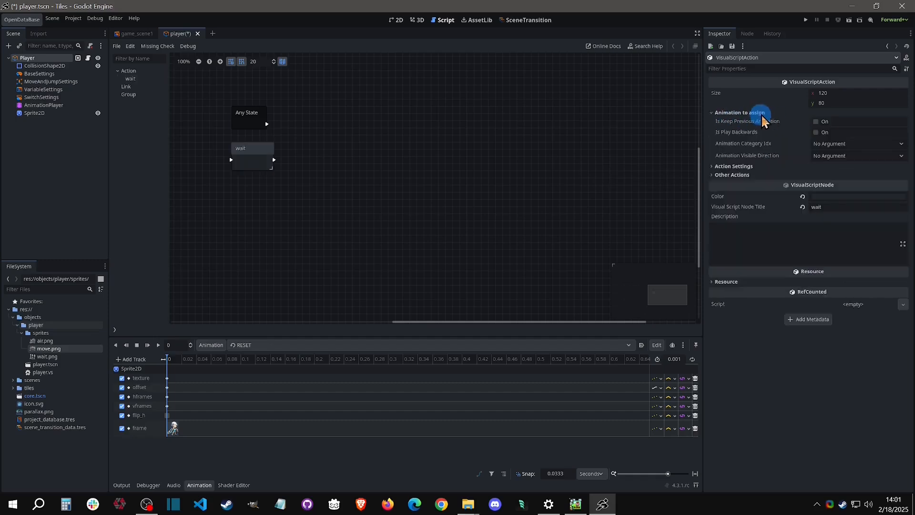
left_click(839, 144)
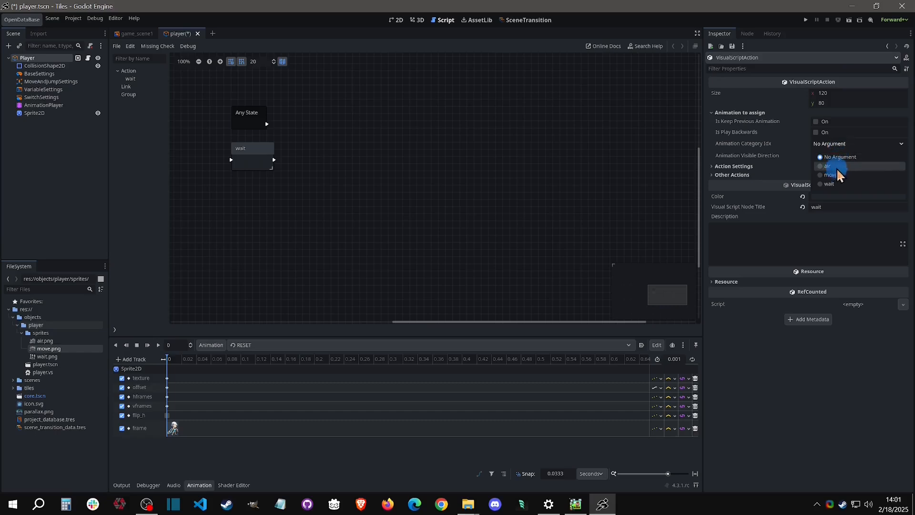
left_click(830, 184)
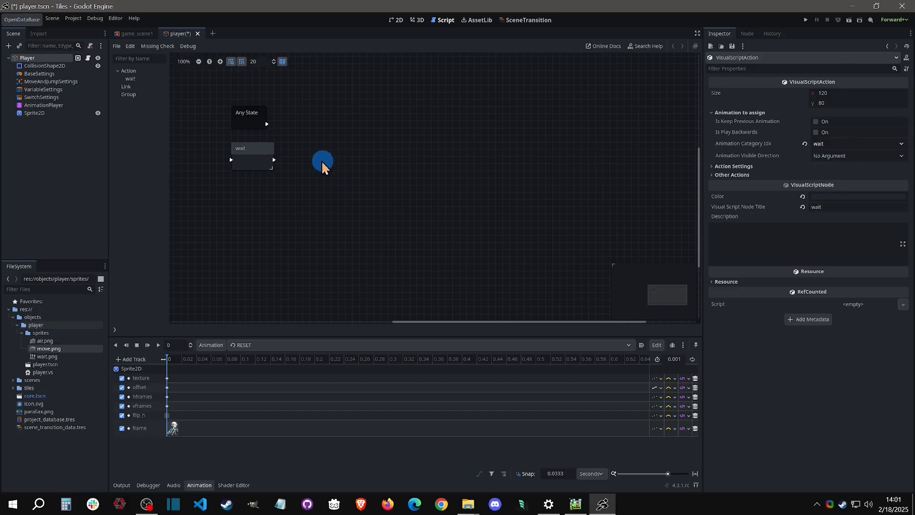
- Set the wait action as the initial action of the Player's VisualScript
left_click(268, 155)
right_click(269, 159)
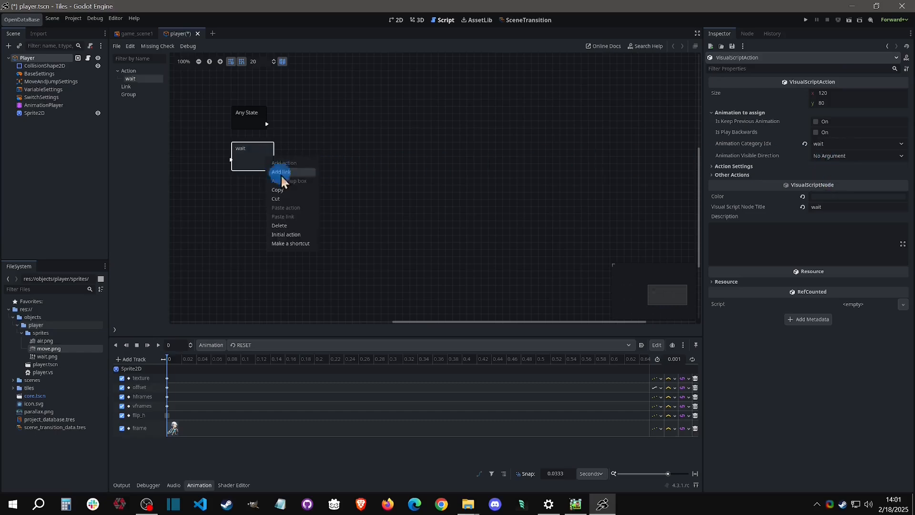
left_click(295, 233)
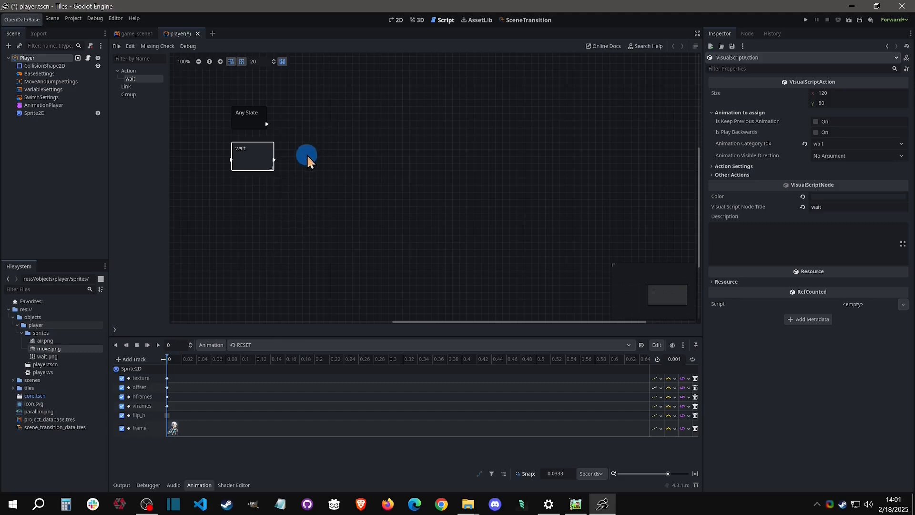
right_click(267, 161)
left_click(300, 241)
- Add an action named move beside the wait action and assign it the move animation category
right_click(311, 150)
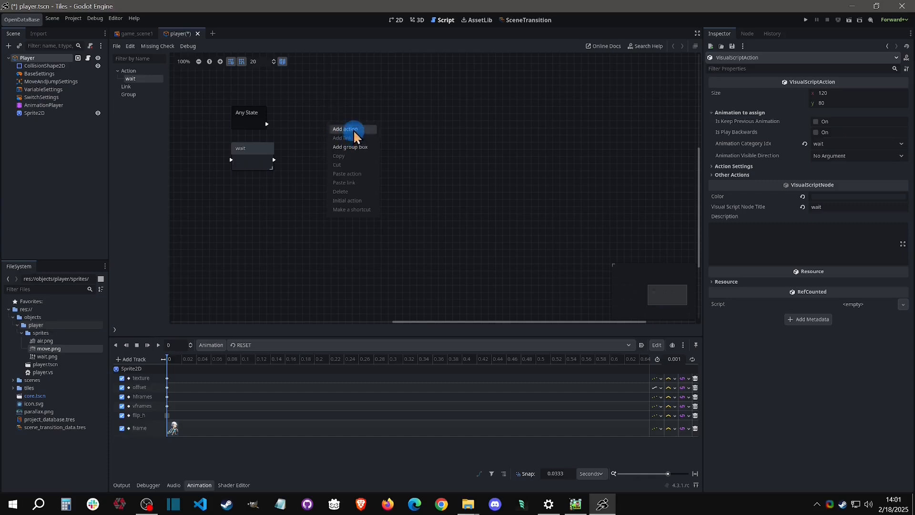
left_click(353, 129)
left_click_drag(328, 161, 335, 153)
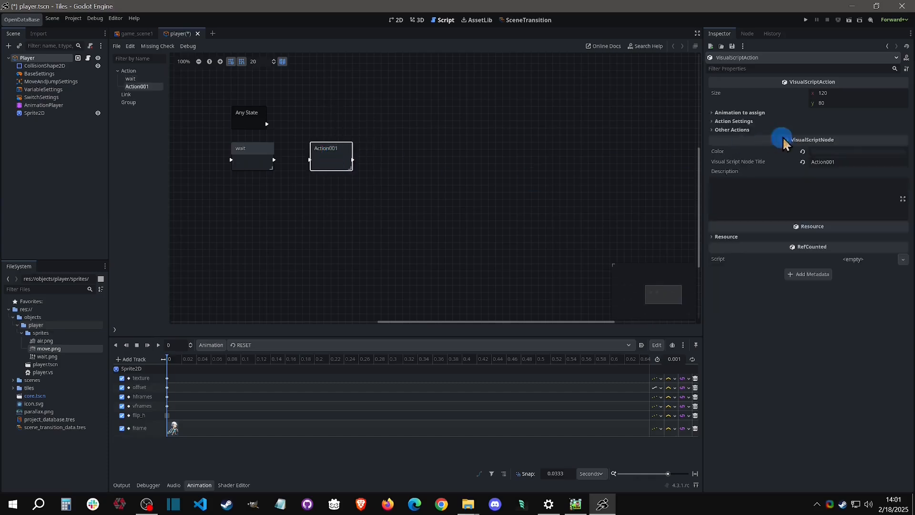
double_click(844, 162)
type("move")
left_click(767, 114)
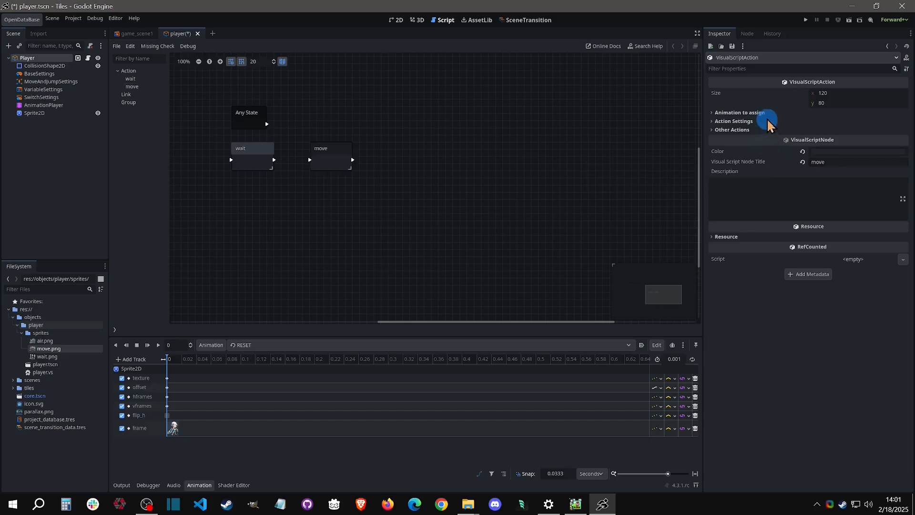
left_click(857, 155)
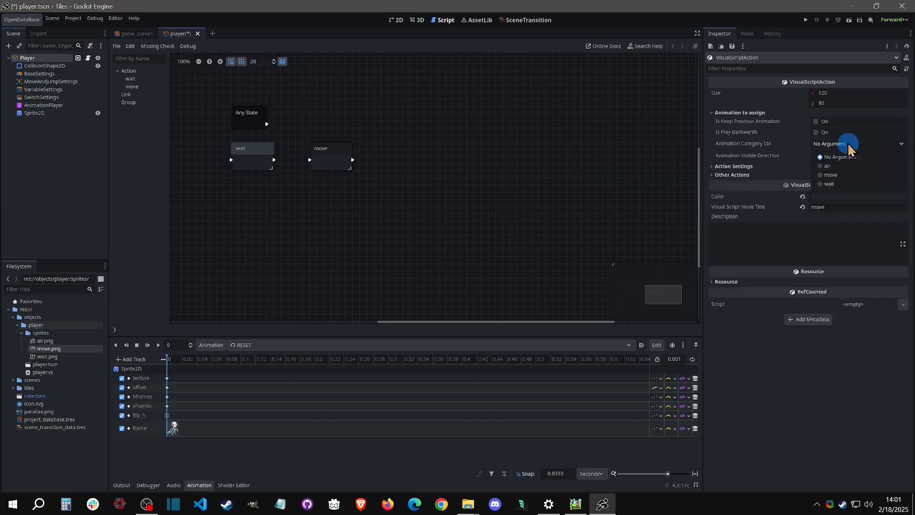
left_click(838, 175)
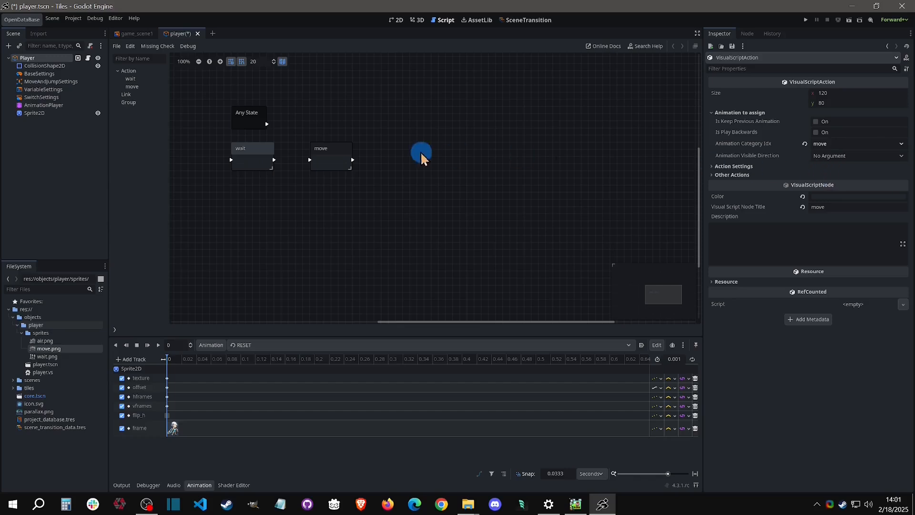
- Add an action named jump beside the move action and assign it the air animation category
right_click(414, 159)
left_click(430, 166)
left_click_drag(432, 170, 413, 157)
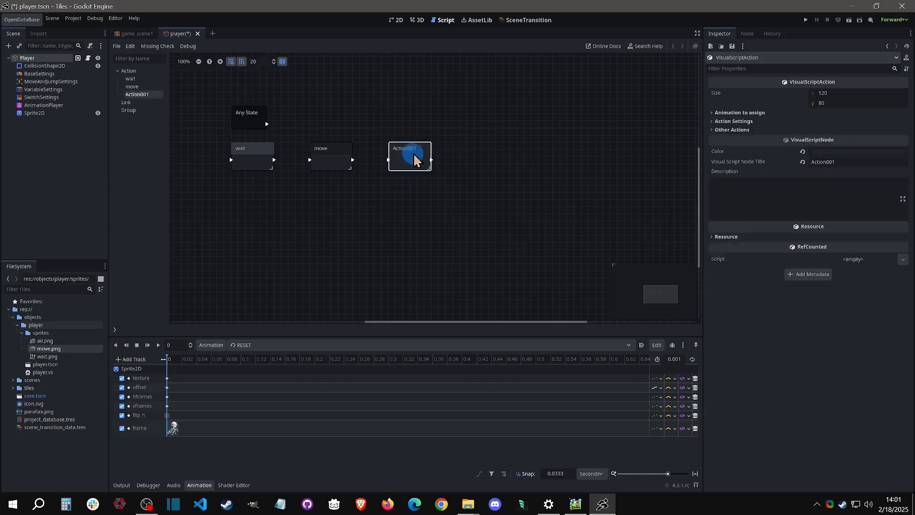
double_click(824, 162)
type("jump")
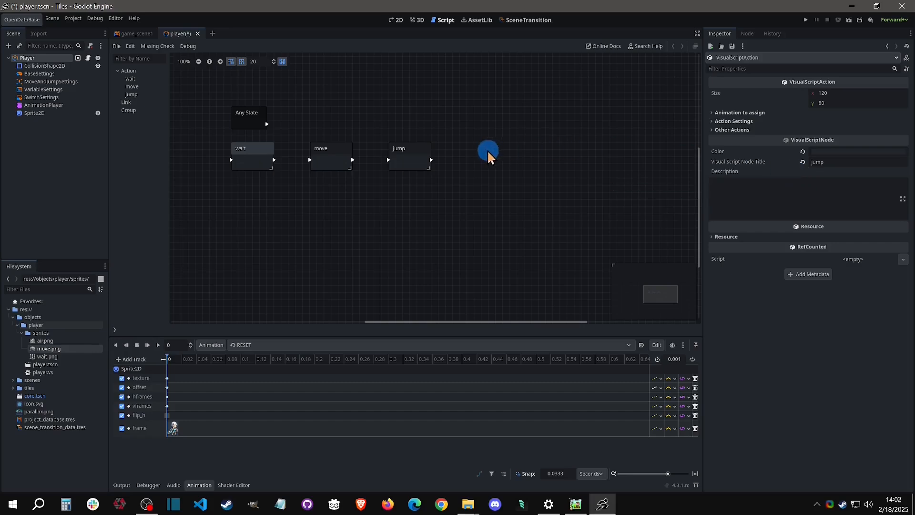
left_click(755, 114)
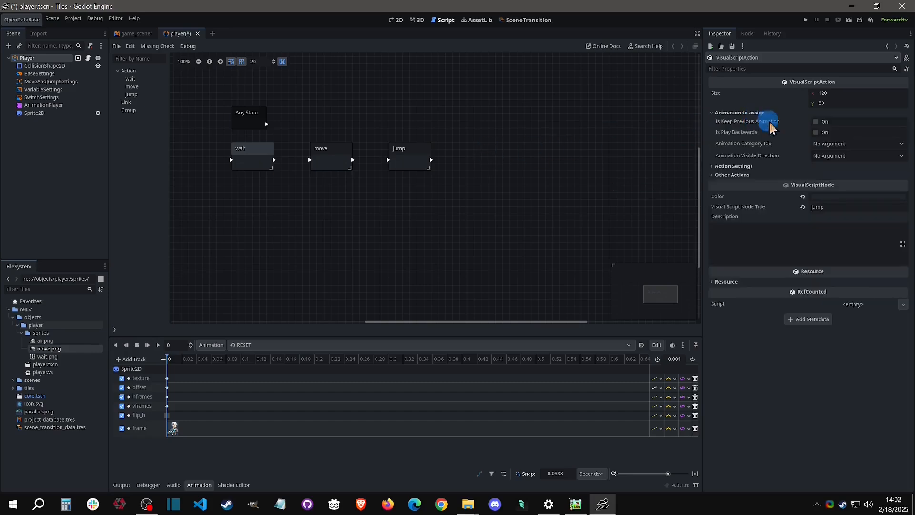
left_click(827, 144)
left_click(828, 166)
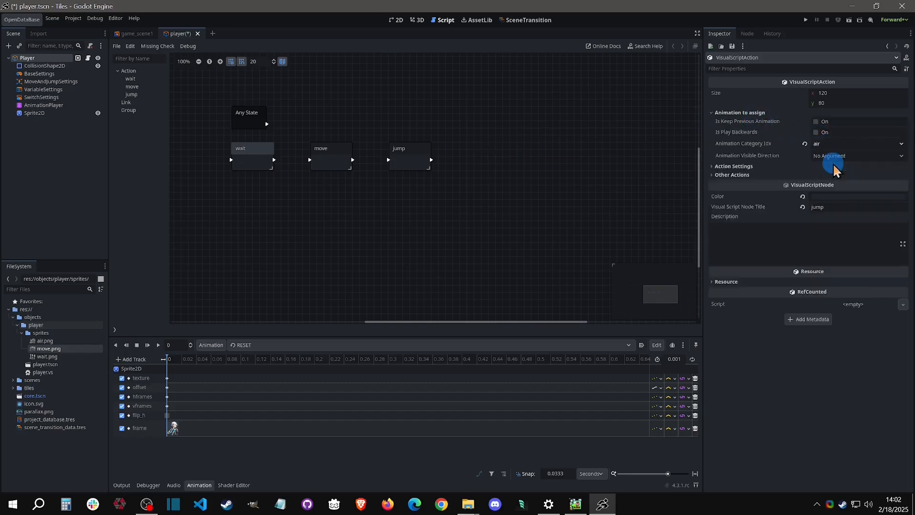
- Add an action named fall beside the jump action
right_click(502, 157)
left_click(511, 161)
left_click_drag(495, 166, 488, 159)
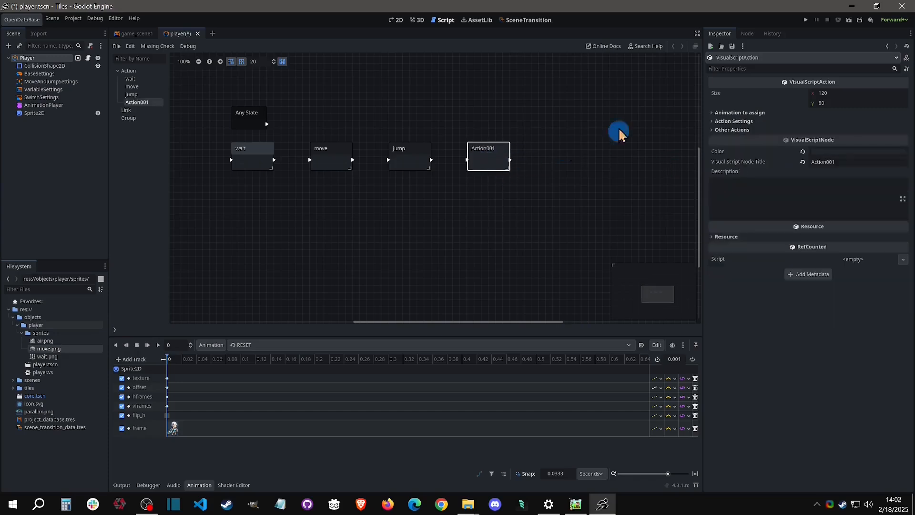
double_click(833, 162)
type("fall")
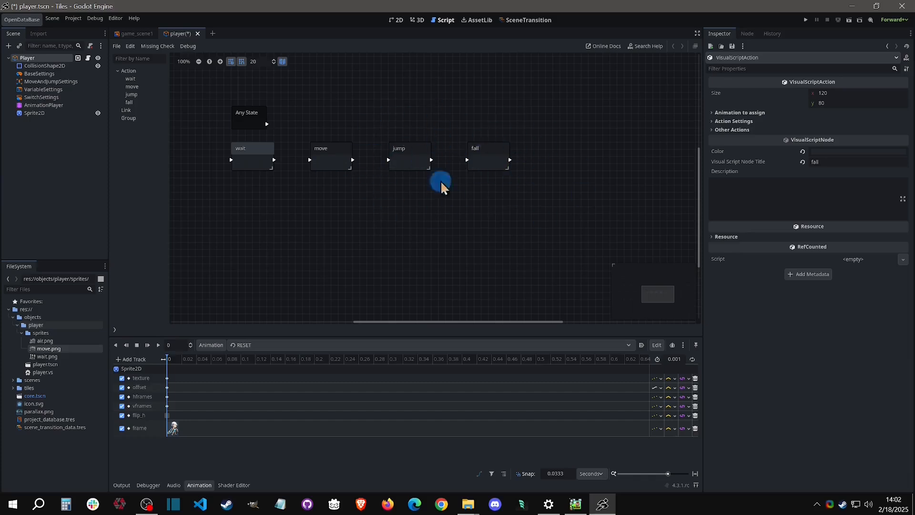
- Make the fall action keep the previous animation by turning on Is Keep Previous Animation
left_click(490, 163)
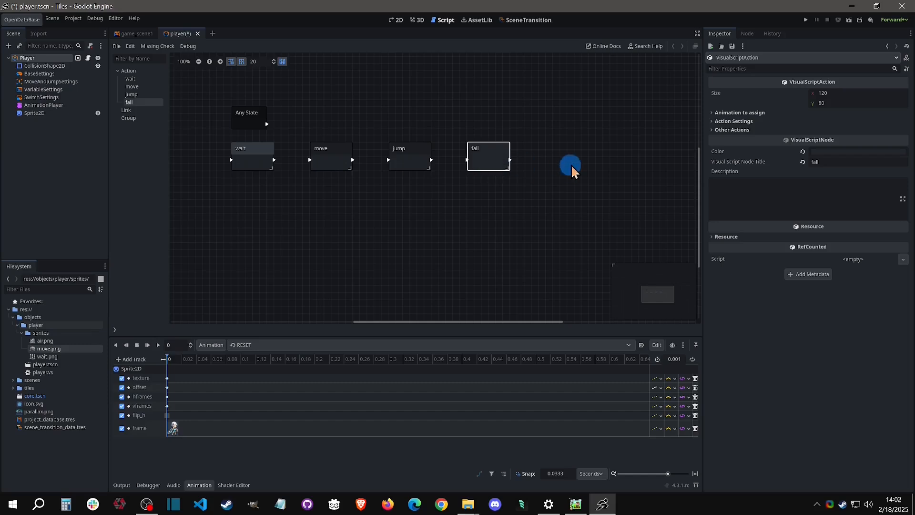
left_click(775, 113)
left_click(837, 145)
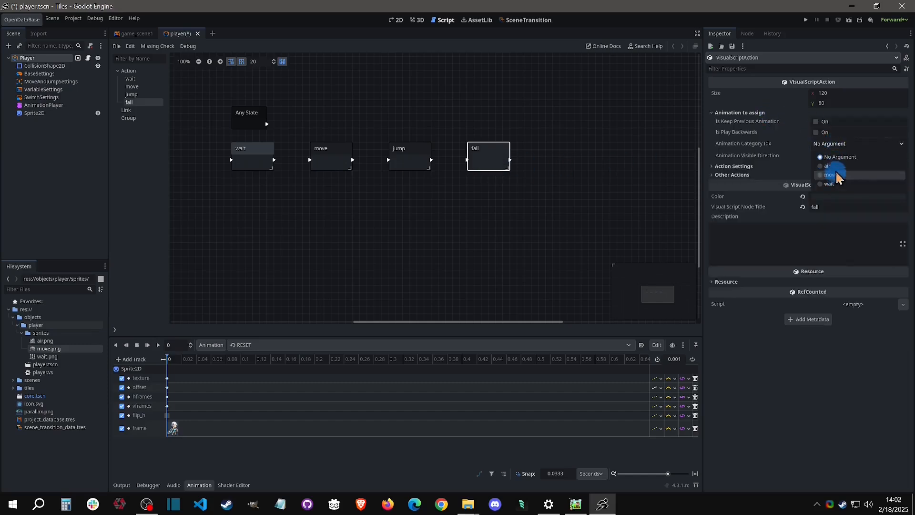
left_click(793, 121)
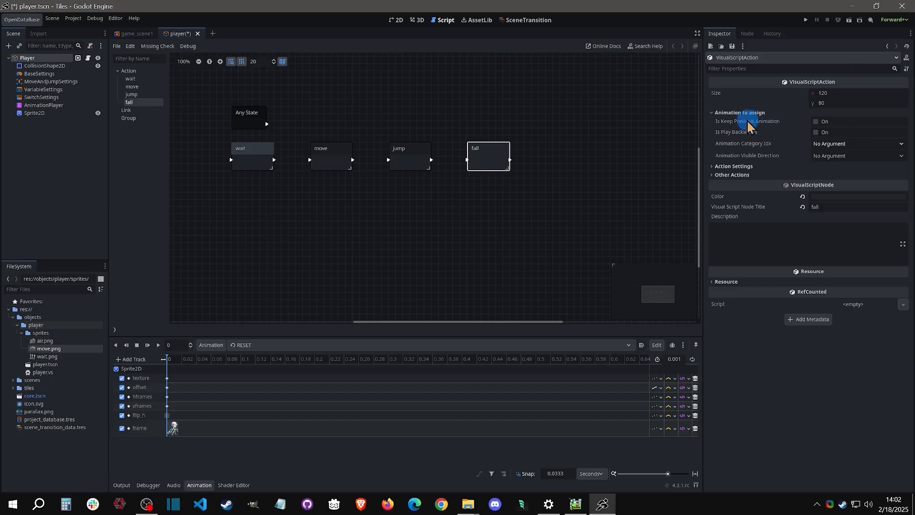
left_click(815, 121)
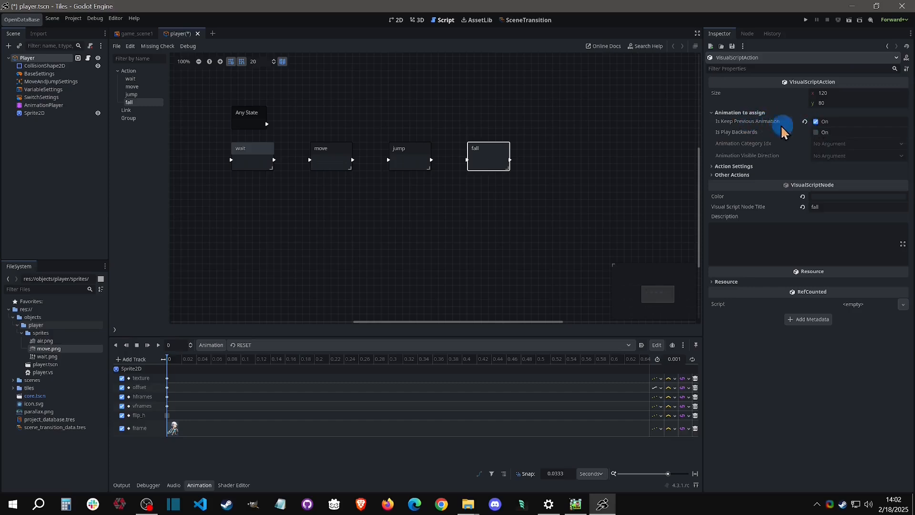
left_click(405, 169)
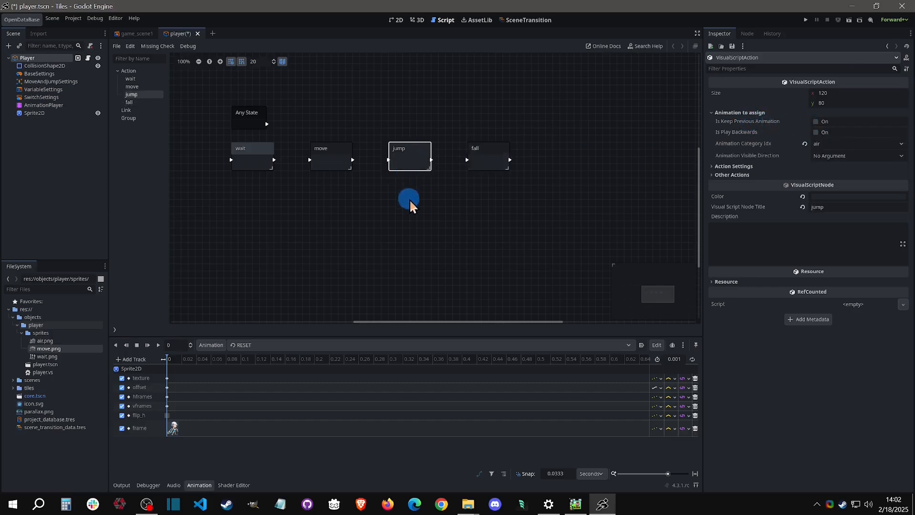
left_click(474, 158)
left_click(816, 121)
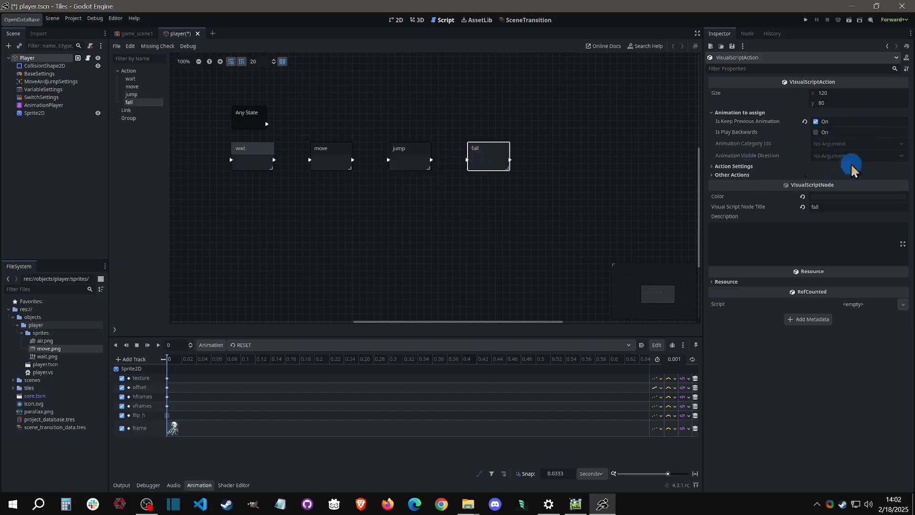
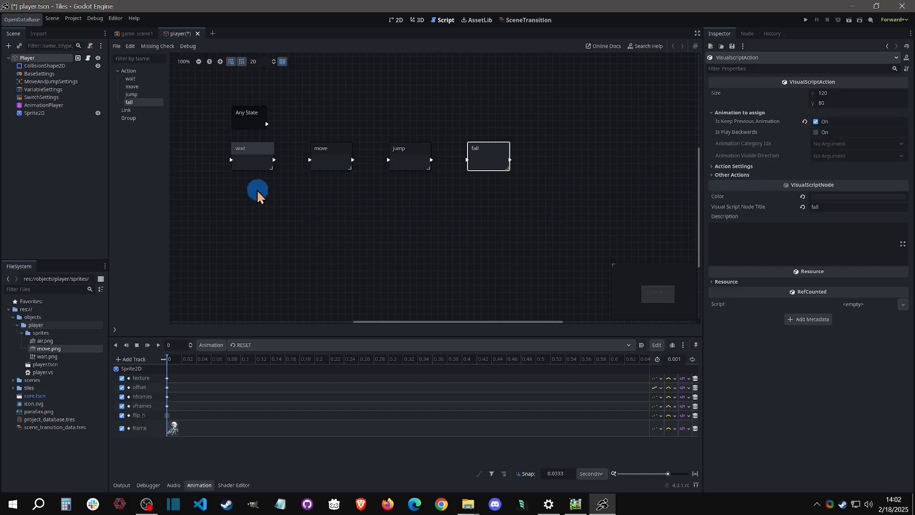
- Link the wait action to the move action, turn on the link's Was Input condition and expand its Input Data
right_click(250, 161)
left_click(262, 177)
left_click(330, 162)
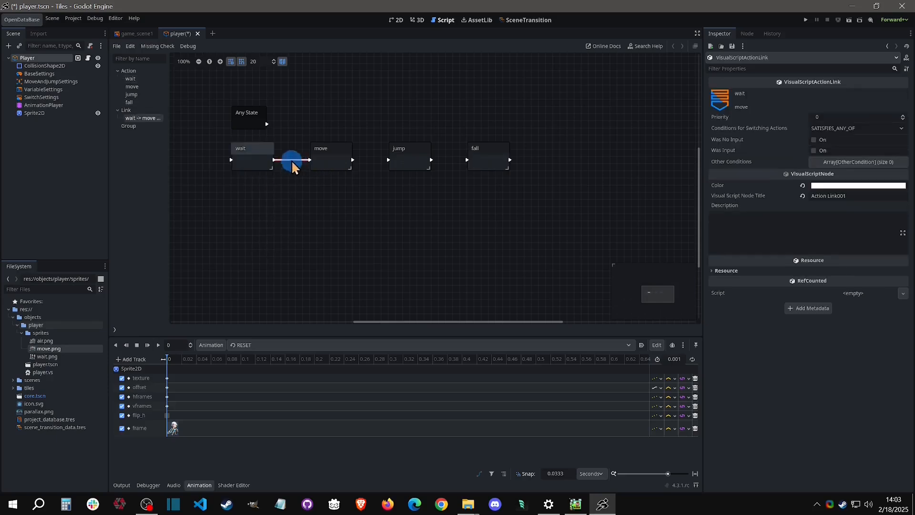
left_click(813, 150)
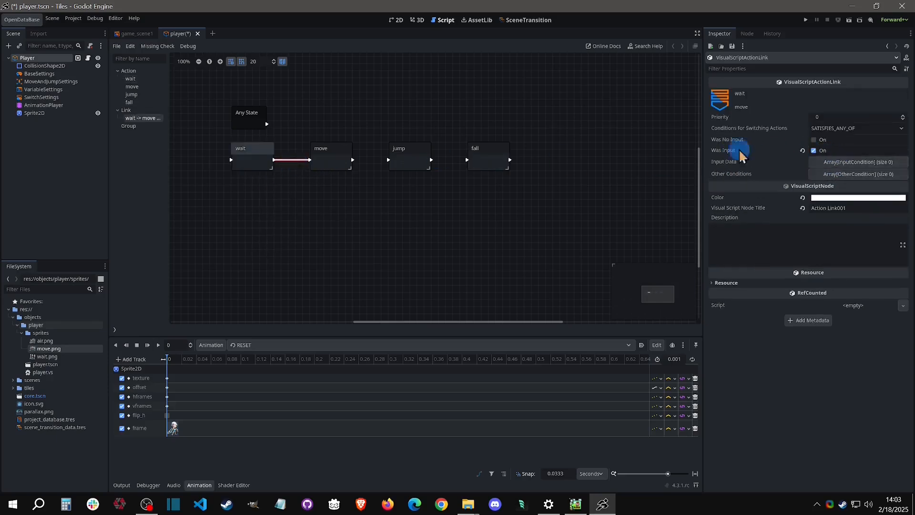
left_click(855, 163)
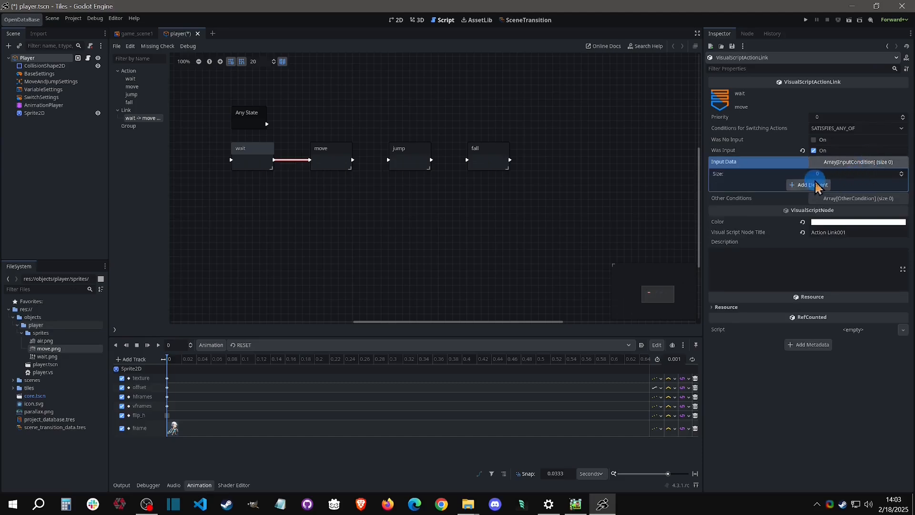
left_click(818, 186)
left_click(853, 186)
left_click(860, 194)
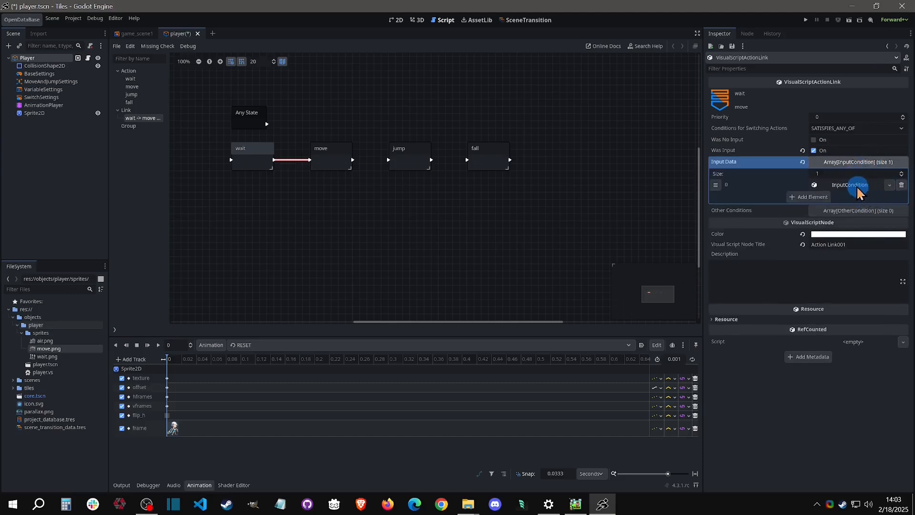
left_click(902, 185)
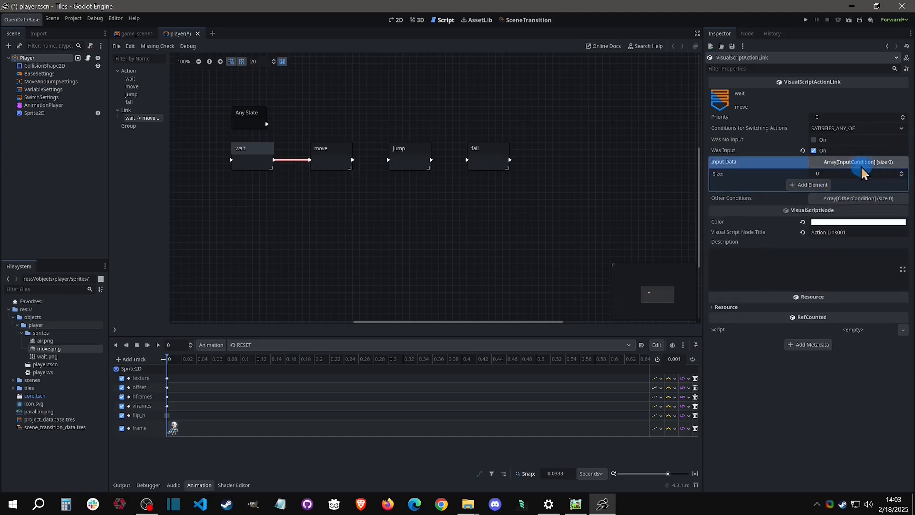
- Add a new InputCondition to the wait-to-move link's Input Data and set its Input Target to Four Any Input Keys
left_click(812, 185)
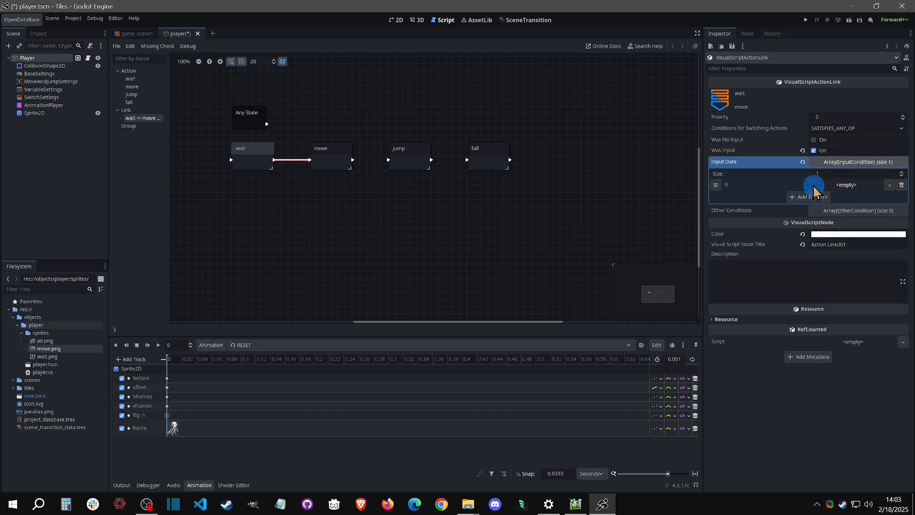
left_click(887, 186)
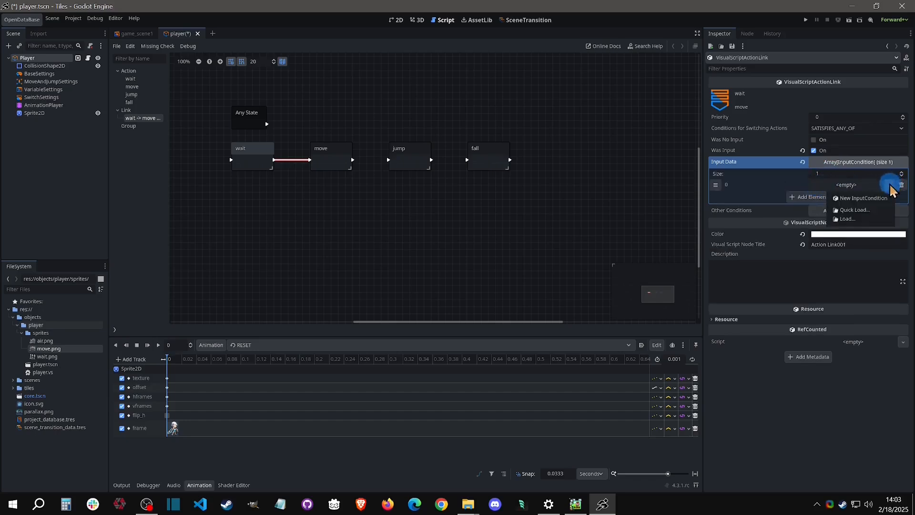
left_click(862, 199)
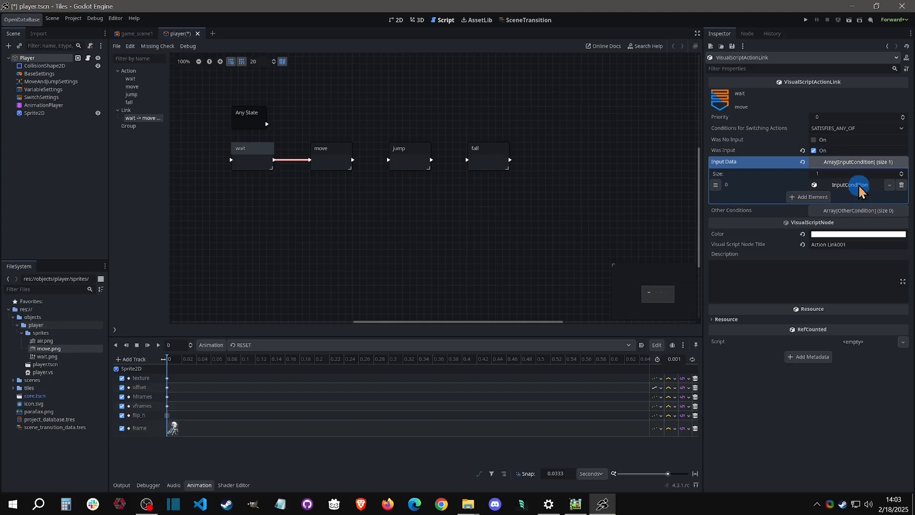
left_click(860, 187)
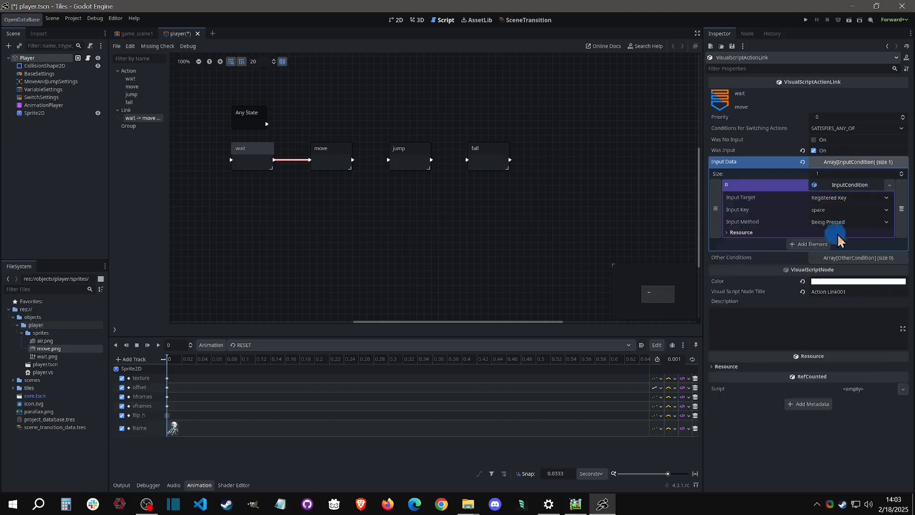
left_click(851, 203)
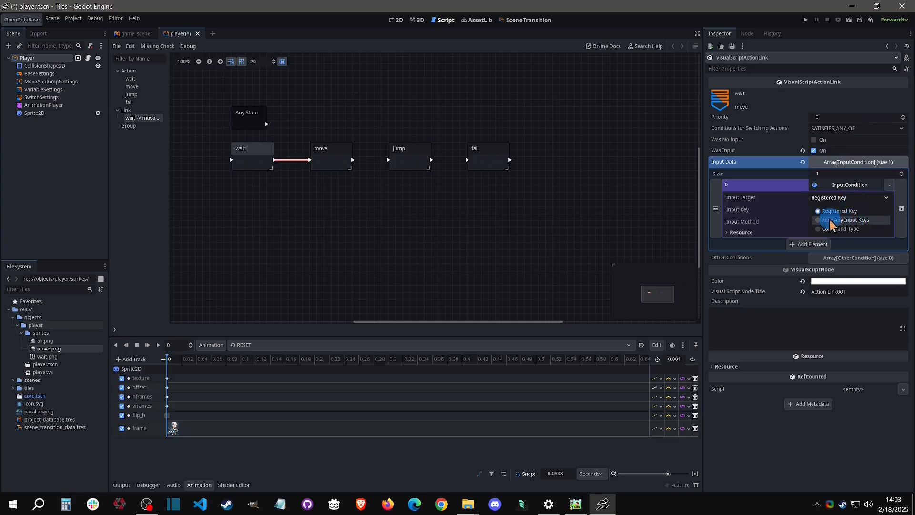
left_click(875, 220)
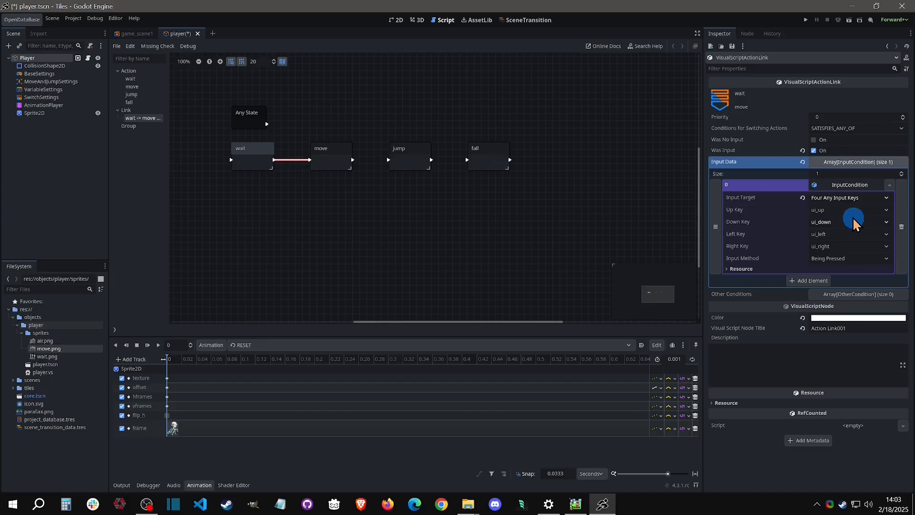
- Set the condition's Up and Down Keys to NONE, Left Key to left and Right Key to right, keeping Input Method at Being Pressed
left_click(853, 220)
left_click(834, 223)
left_click(829, 223)
left_click(835, 235)
left_click(838, 233)
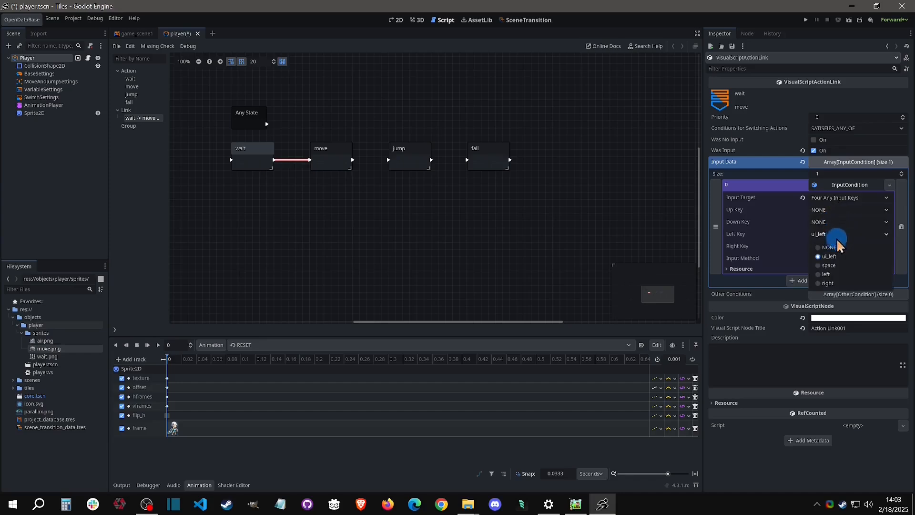
left_click(830, 275)
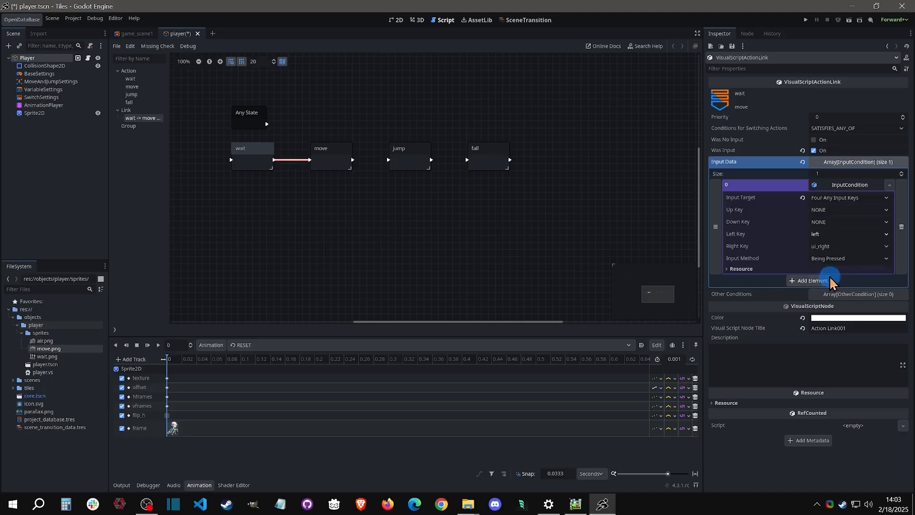
left_click(830, 246)
left_click(830, 296)
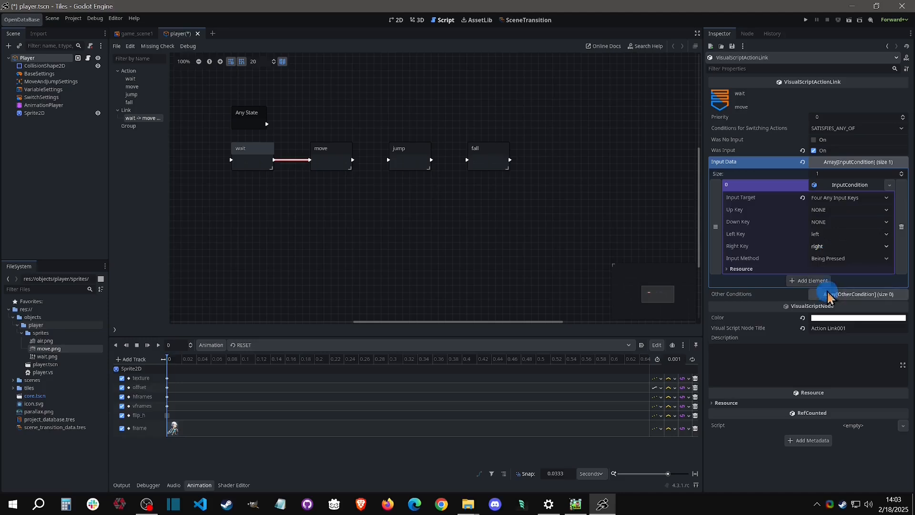
left_click(834, 258)
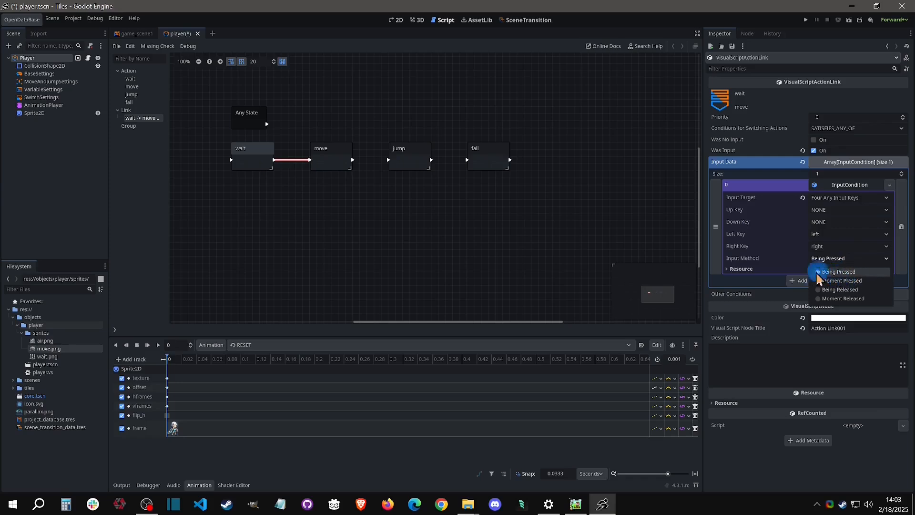
left_click(857, 275)
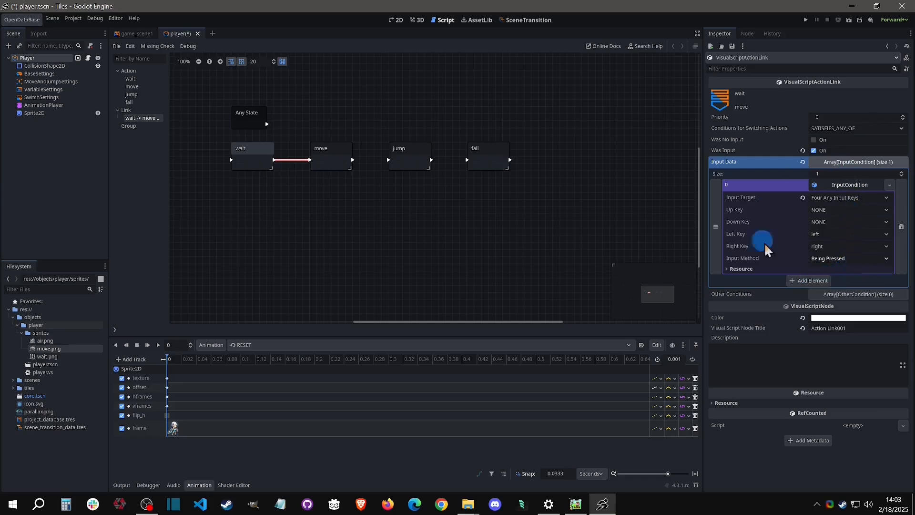
- Try a direct link from the move action back to the wait action, and remove that link
left_click(336, 159)
right_click(336, 159)
left_click(353, 177)
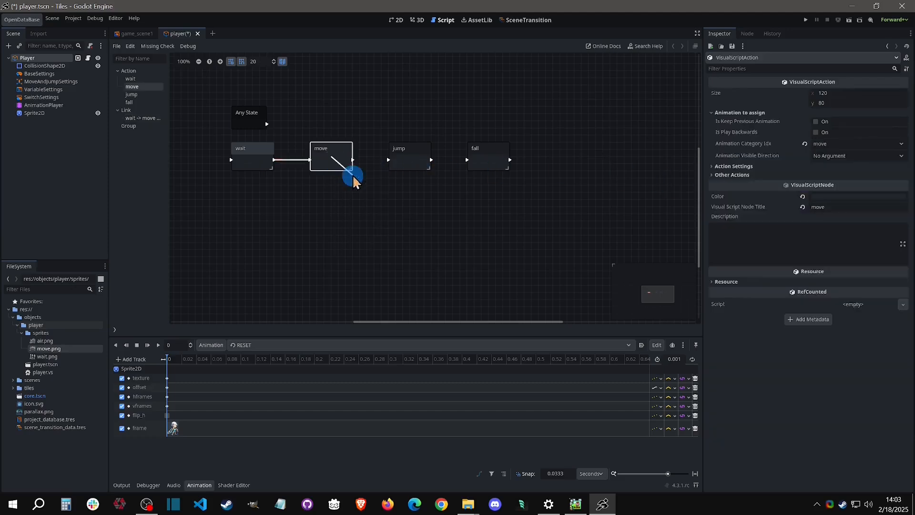
left_click(261, 156)
mouse_move(341, 161)
left_mouse_down()
mouse_move(335, 203)
mouse_move(336, 161)
left_mouse_up()
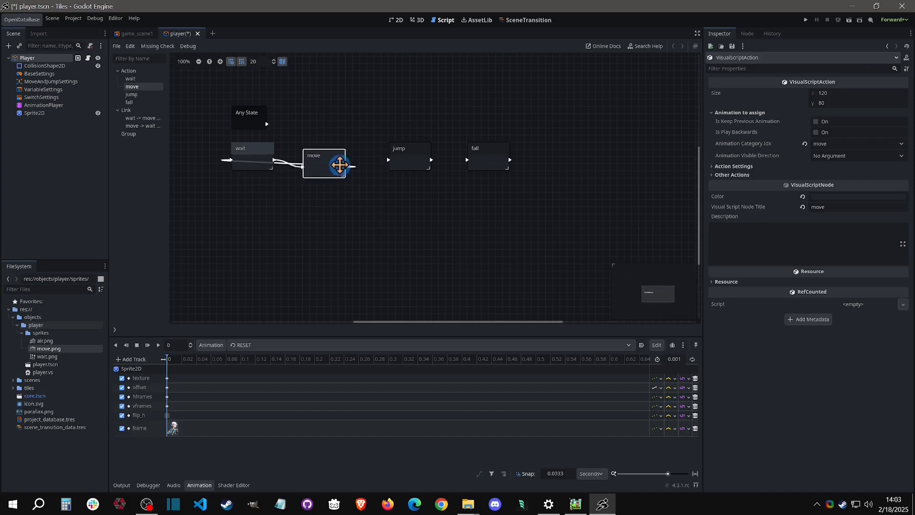
left_click(351, 159)
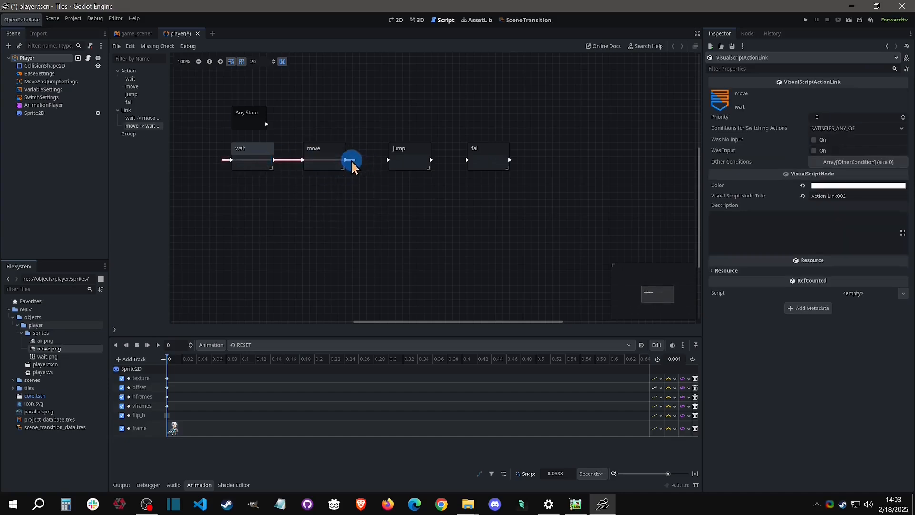
key("Delete")
- Make a shortcut of the wait action and place it below, between the move and jump actions
left_click(267, 158)
right_click(268, 160)
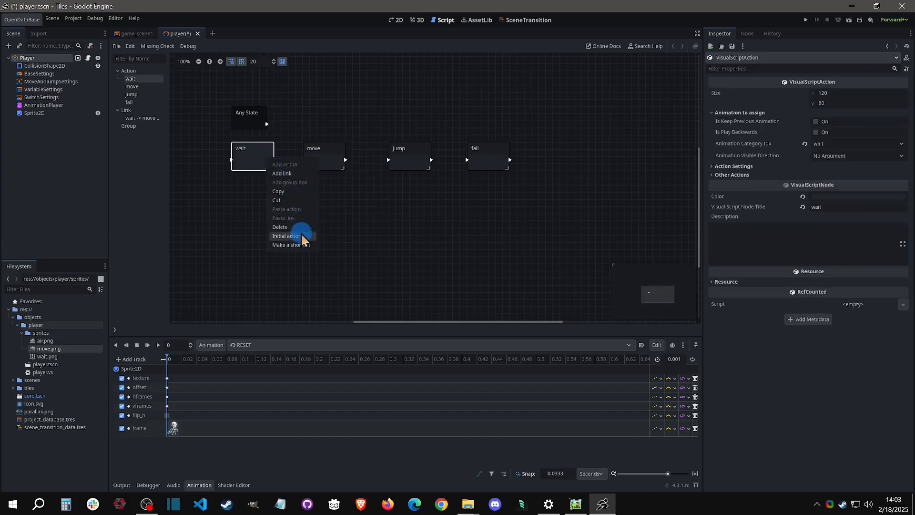
left_click(300, 244)
left_click_drag(239, 190, 382, 210)
- Link the move action to the wait shortcut and turn on the link's Was No Input condition
right_click(337, 159)
left_click(356, 176)
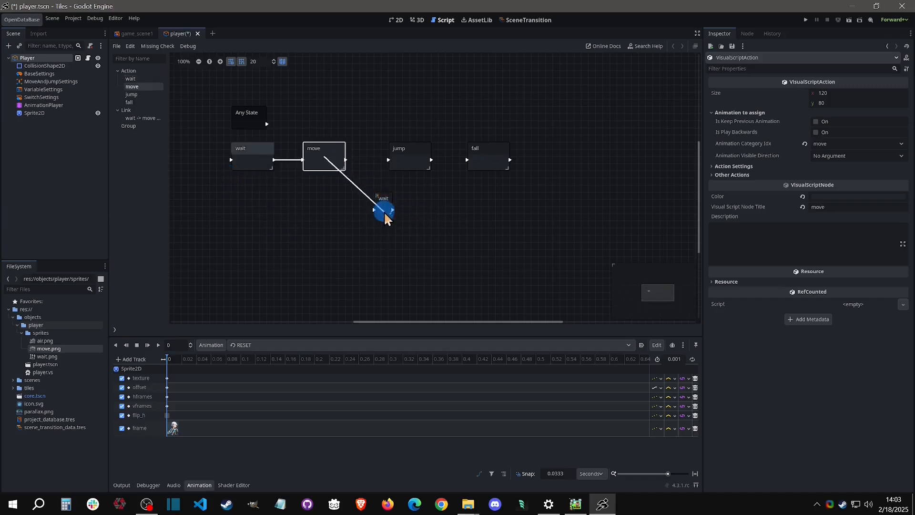
left_click(384, 213)
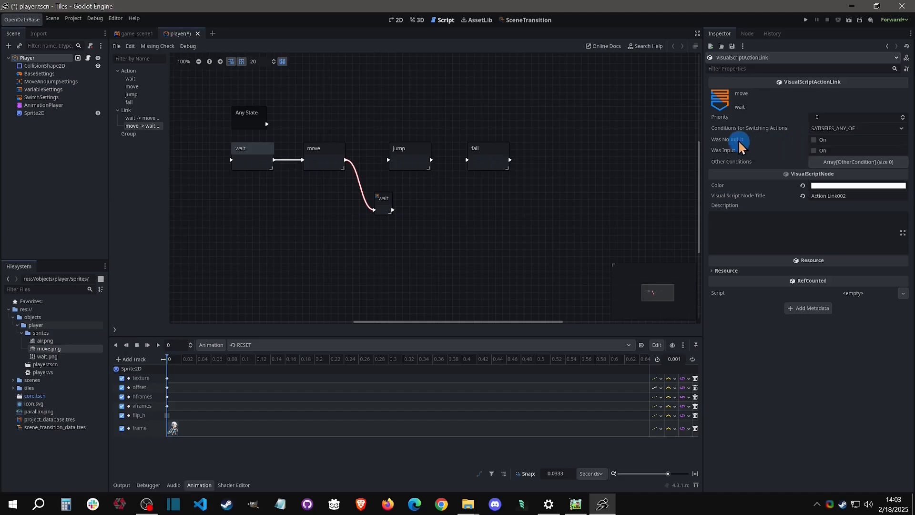
left_click(813, 139)
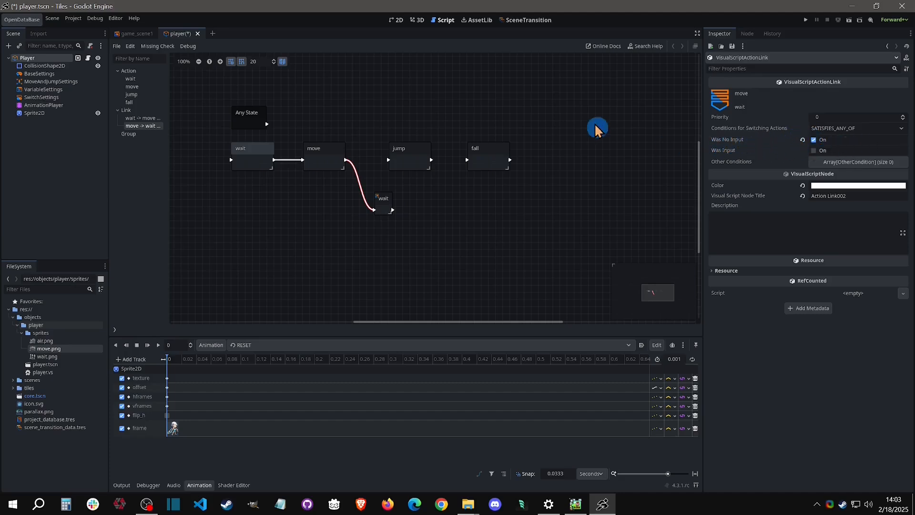
- In the Player's MoveAndJumpSettings, set Left Move Key Index to left and Right Move Key Index to right
left_click(38, 58)
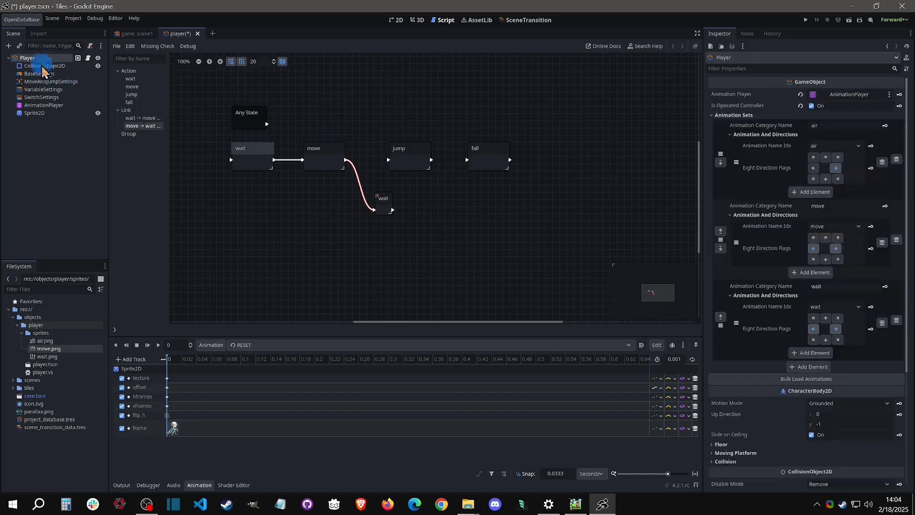
left_click(760, 115)
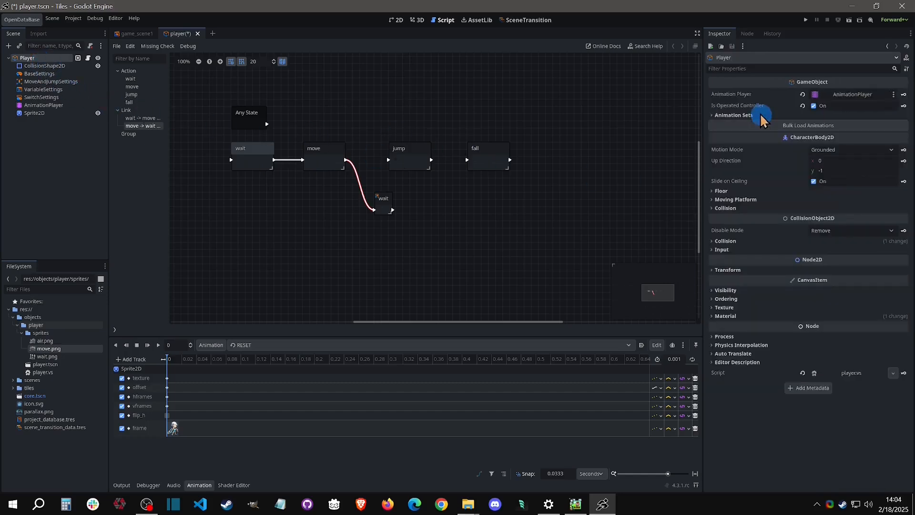
left_click(48, 74)
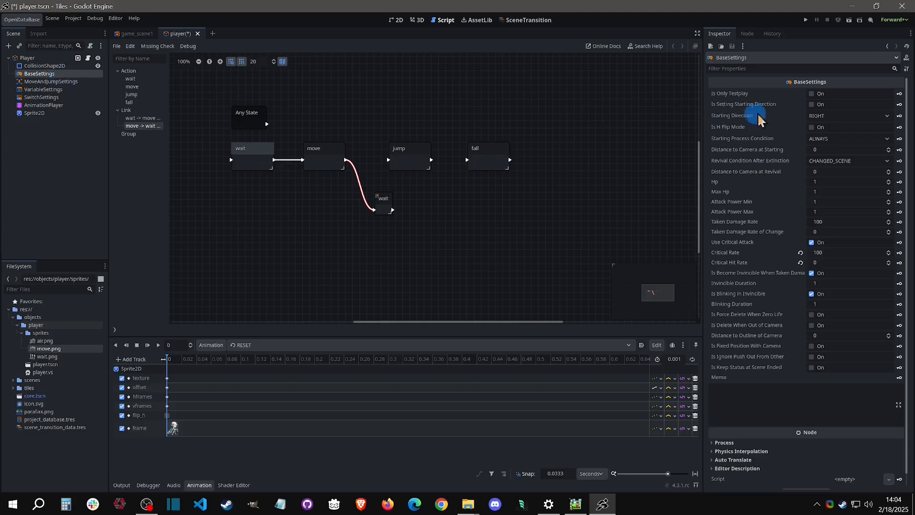
left_click(64, 82)
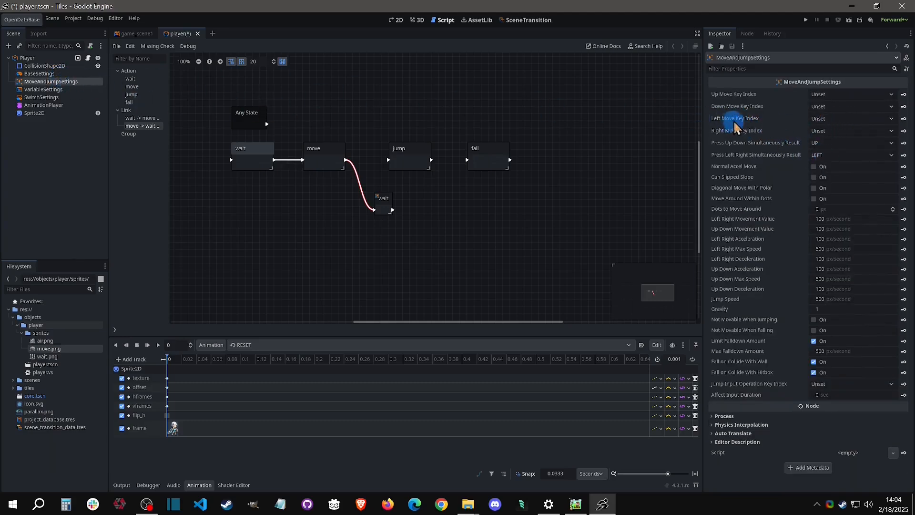
left_click(838, 118)
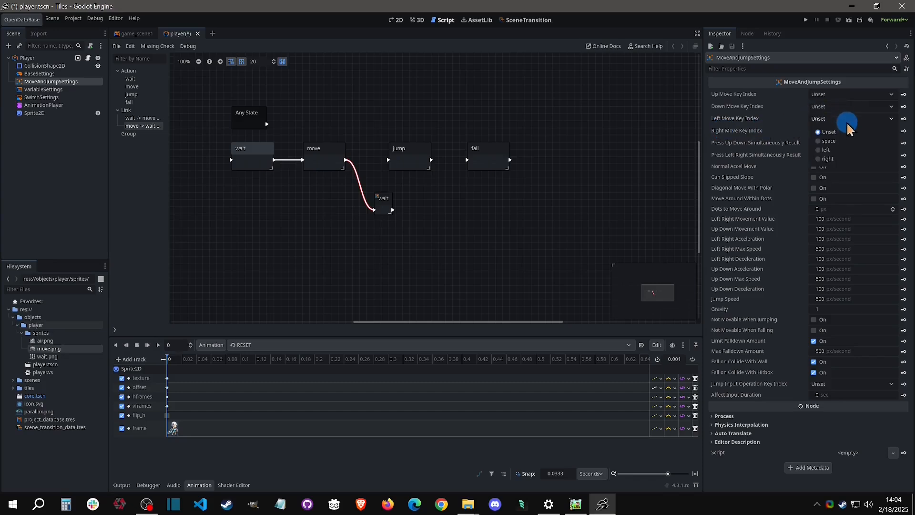
left_click(842, 150)
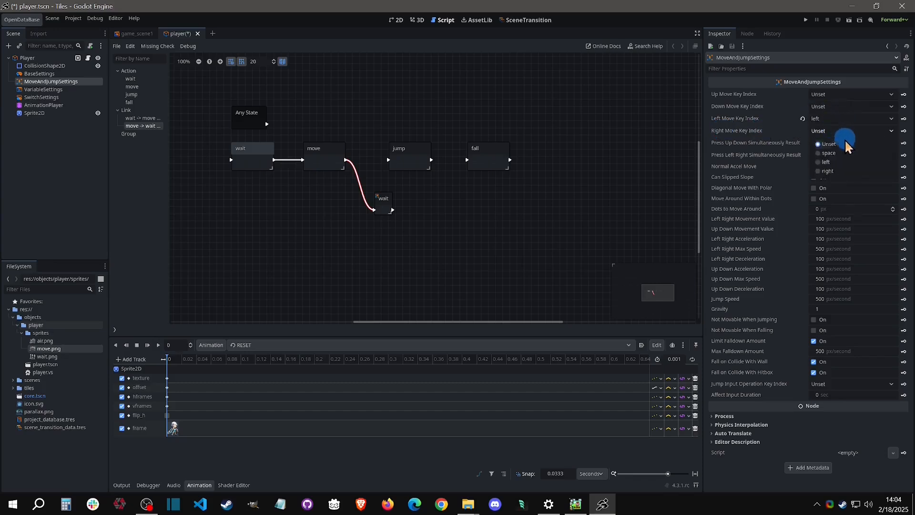
left_click(842, 169)
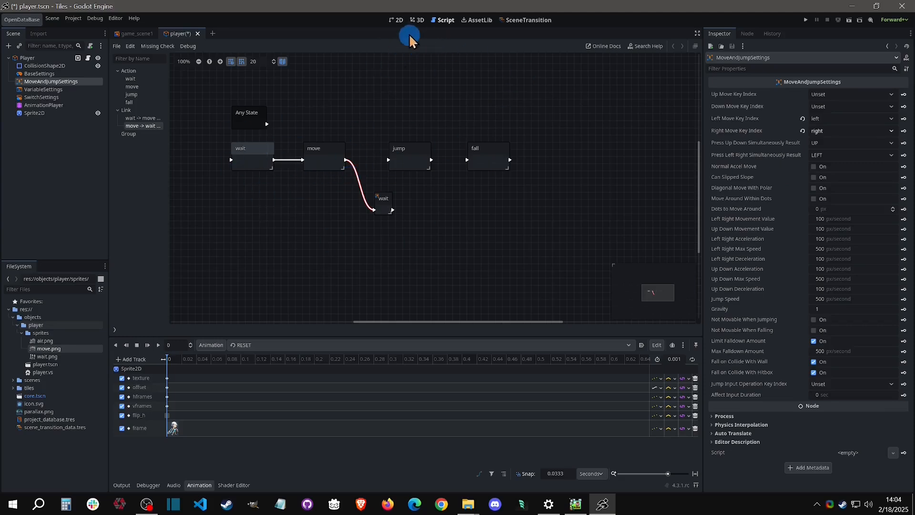
- Instantiate player.tscn in game_scene1 under BaseLayer's ObjectRoot, placing it on the floor beside the wall pillar
left_click(398, 23)
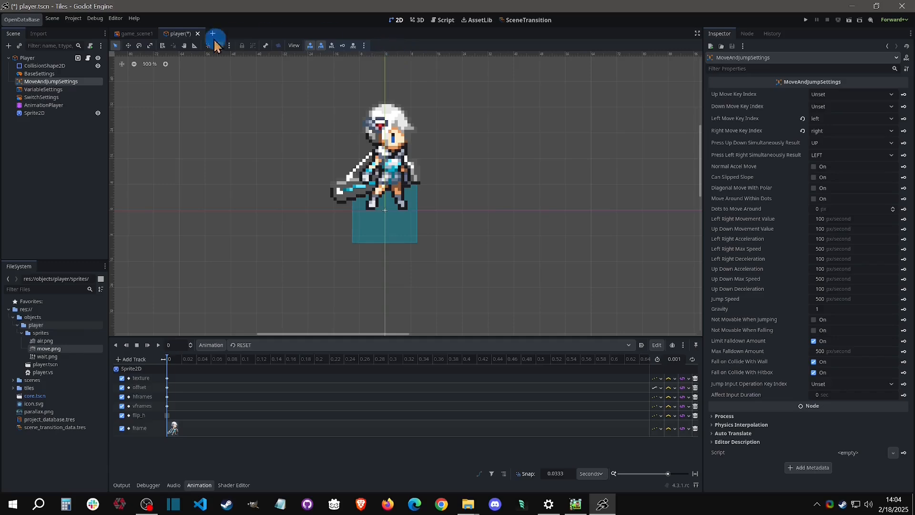
left_click(135, 33)
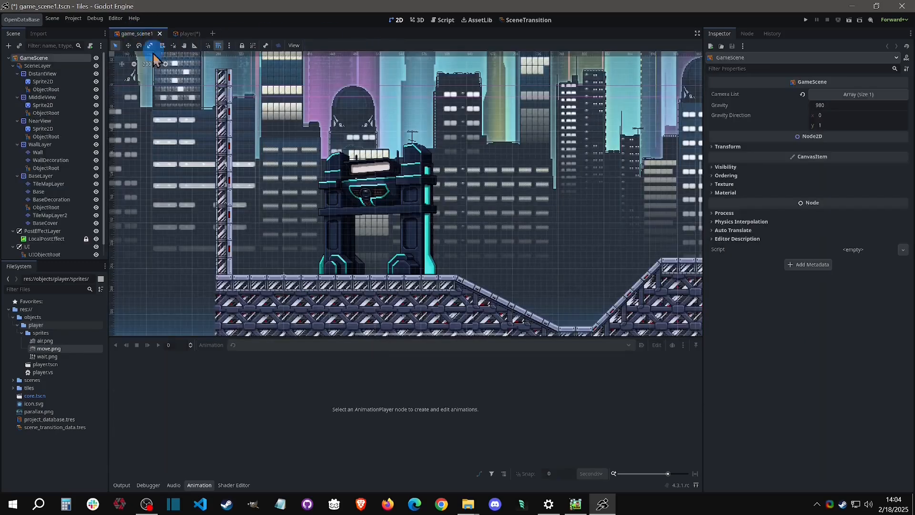
left_click(46, 208)
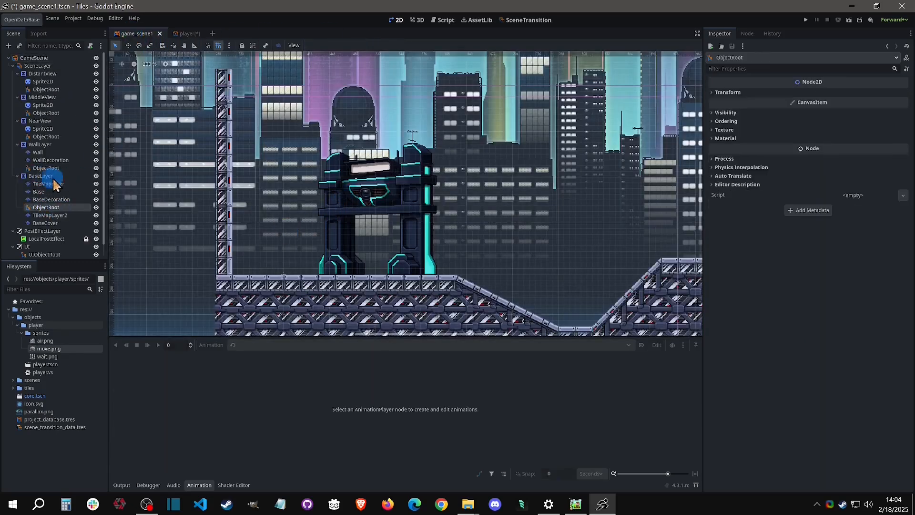
right_click(285, 215)
left_click(324, 227)
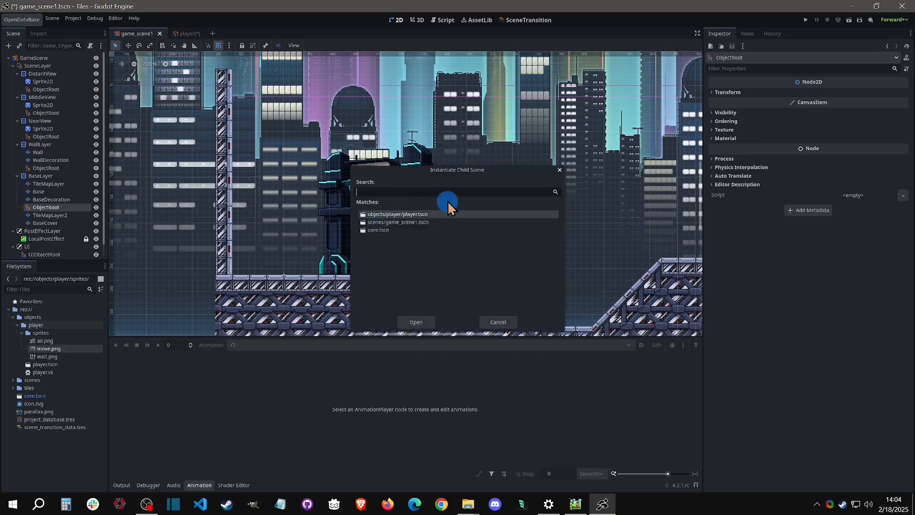
double_click(419, 215)
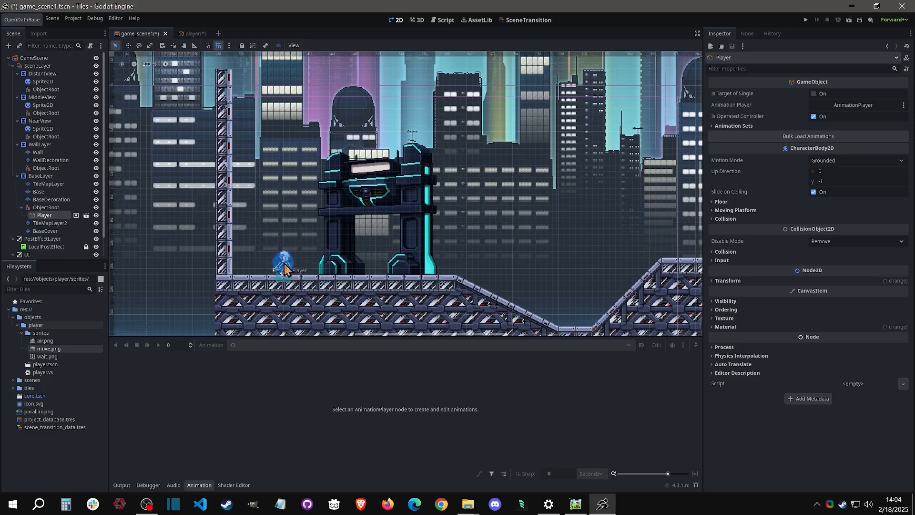
- In the player scene, move the CollisionShape2D up so its lower edge lines up with the character's feet at the origin
scroll(286, 212, "up", 8)
middle_click_drag(302, 229, 318, 172)
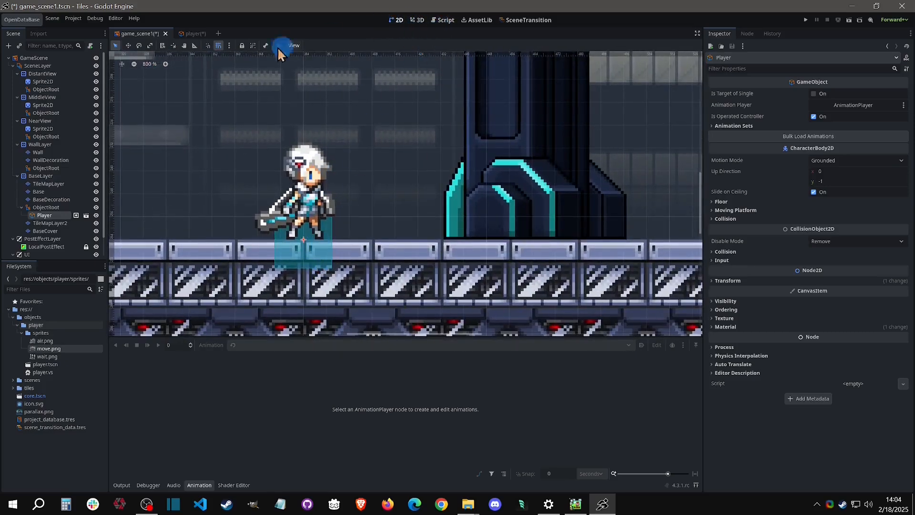
left_click(186, 33)
left_click(408, 229)
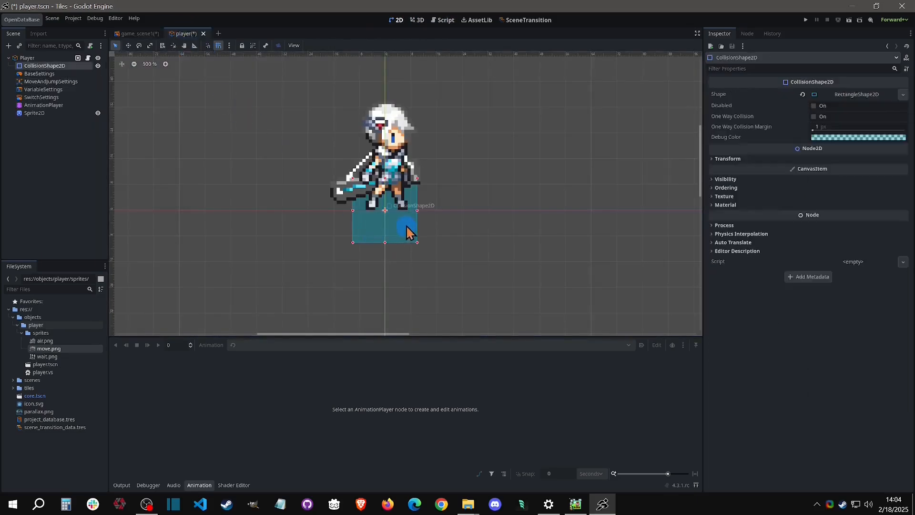
left_click_drag(398, 232, 401, 201)
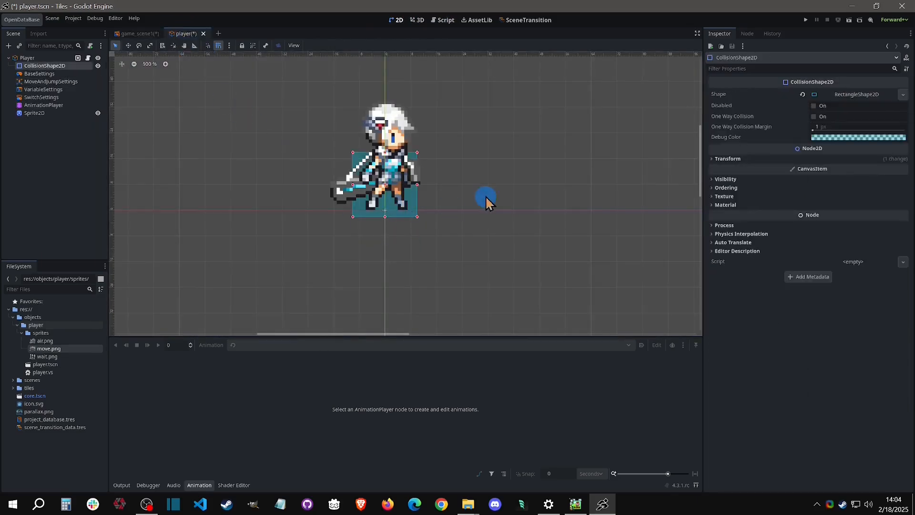
key("Up")
key("Up")
- Save the player scene and run the project to test the player in the game scene
key("ctrl+s")
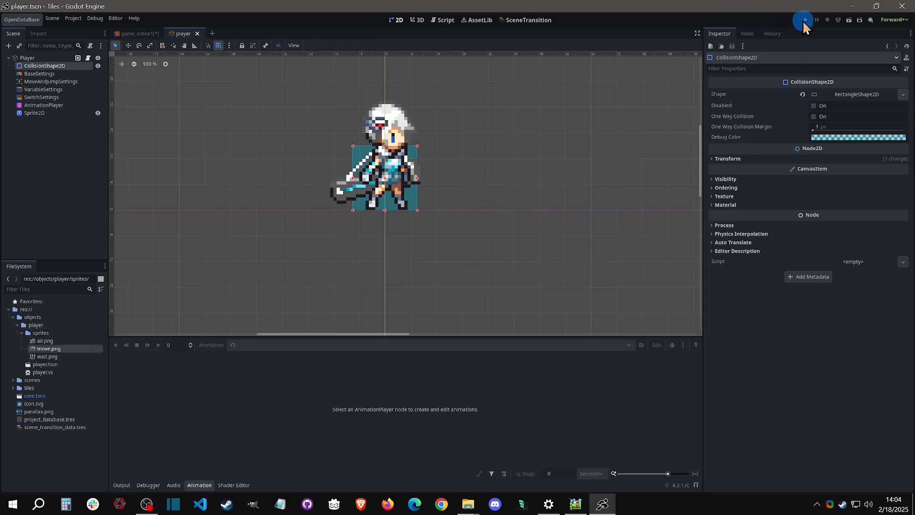
key("F5")
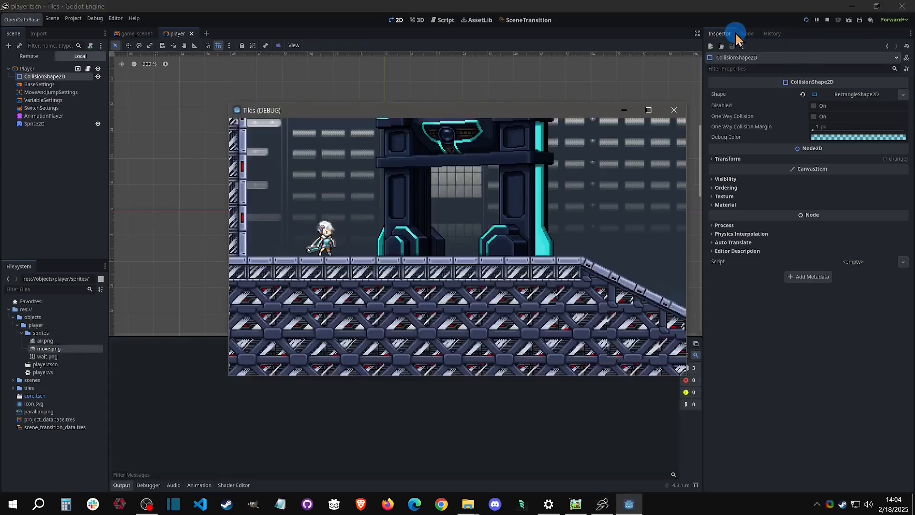
- Test the player's walking in both directions in the running game, and stop the project
key("Right")
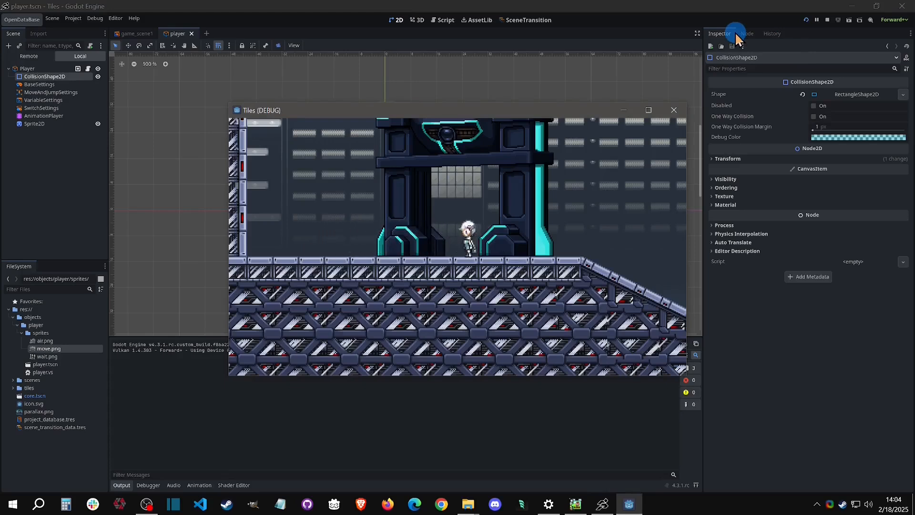
key("Left")
key("Left")
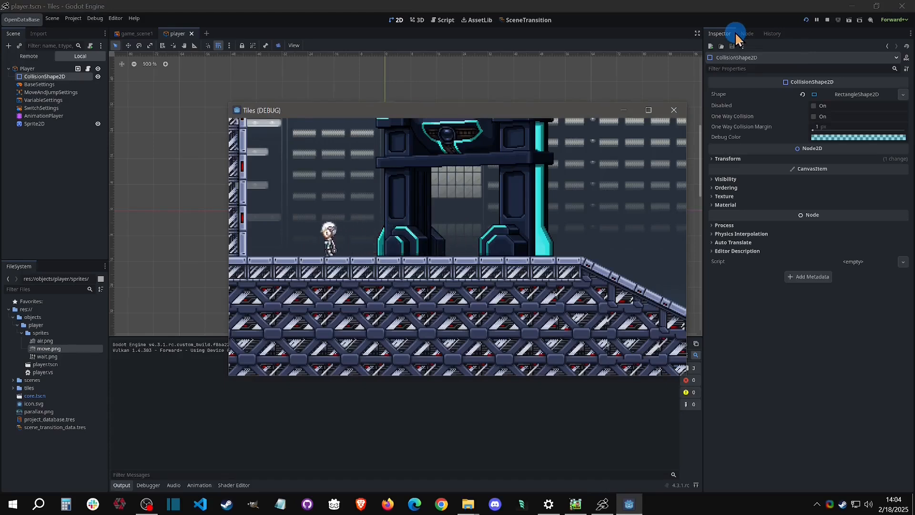
left_click(828, 20)
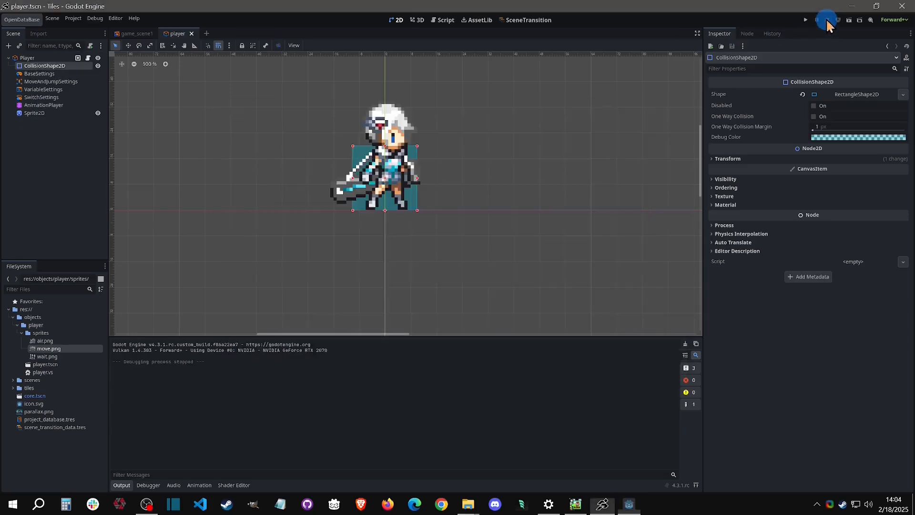
- In the player's VisualScript, move the jump action above the move action and add a link from wait to jump
left_click(444, 21)
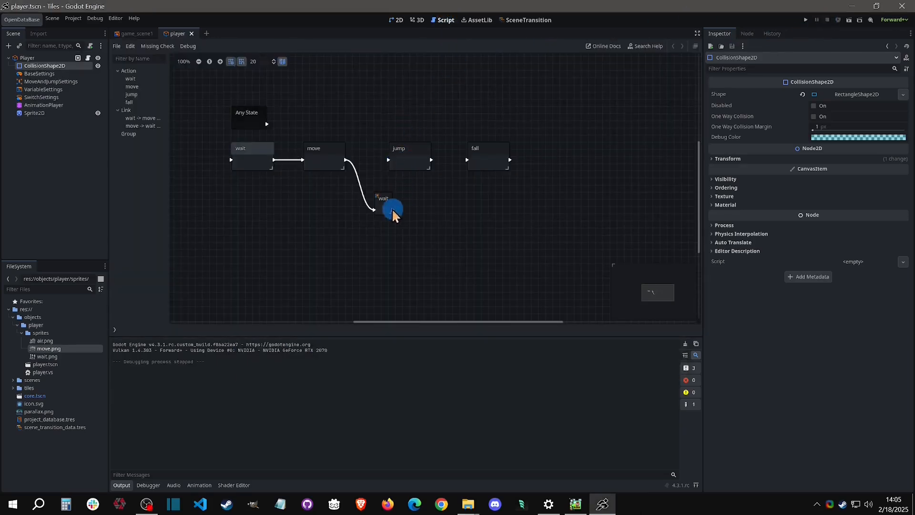
left_click(327, 160)
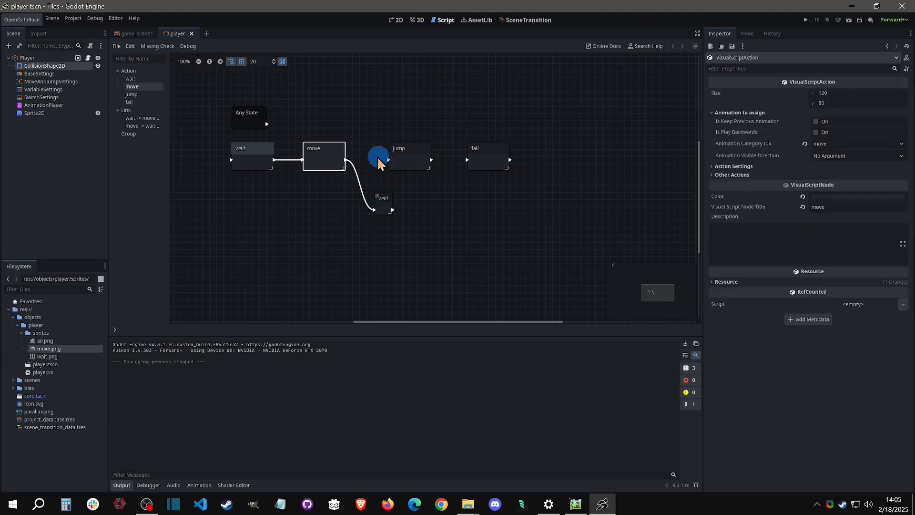
left_click(254, 155)
left_click_drag(424, 164, 401, 102)
right_click(248, 155)
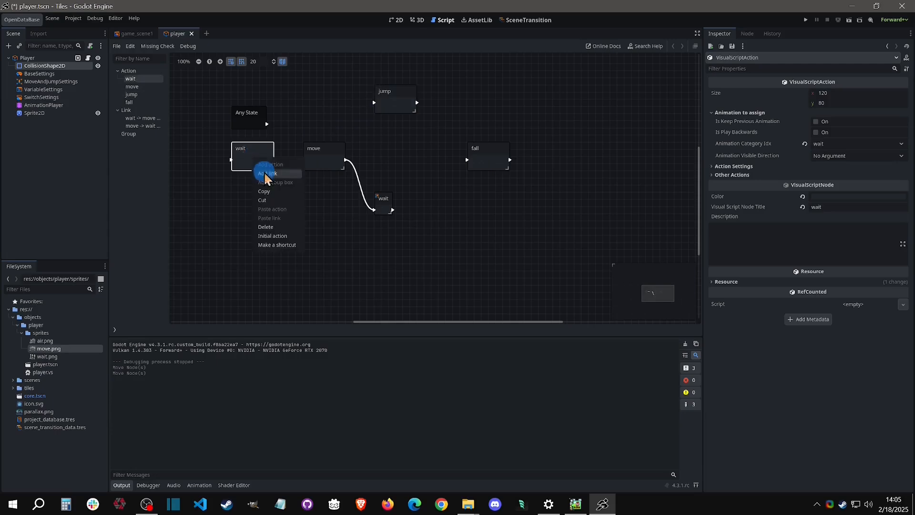
left_click(259, 172)
left_click(384, 97)
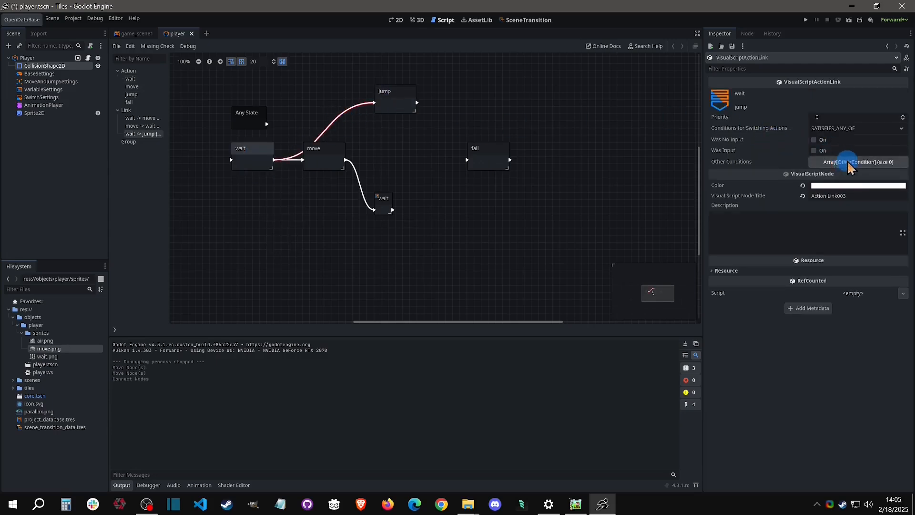
- Enable Was Input on the wait-to-jump link and add an InputCondition for the registered key space with input method Moment Pressed
left_click(815, 150)
left_click(858, 162)
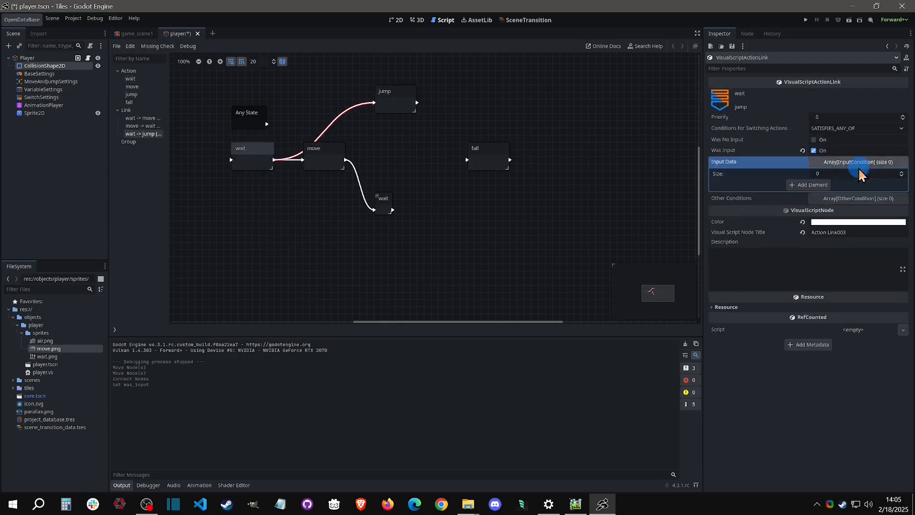
left_click(816, 186)
left_click(848, 186)
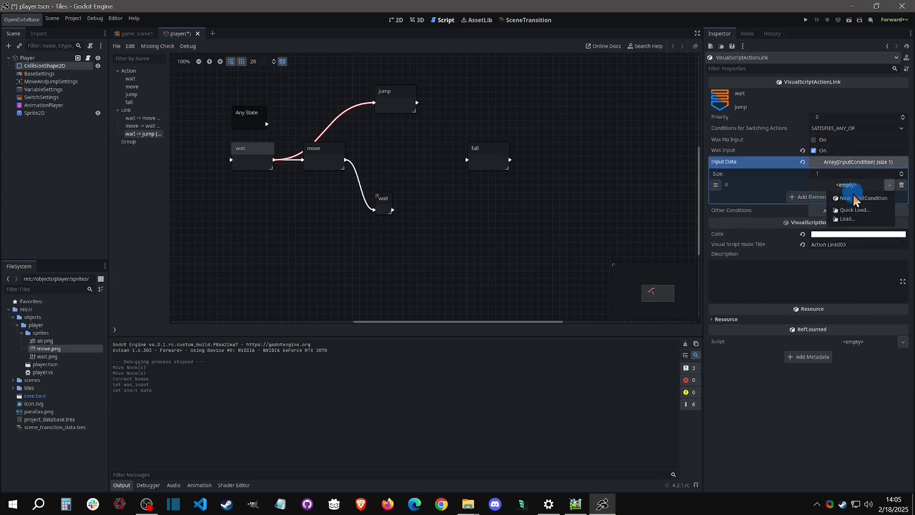
left_click(862, 197)
left_click(860, 190)
left_click(850, 198)
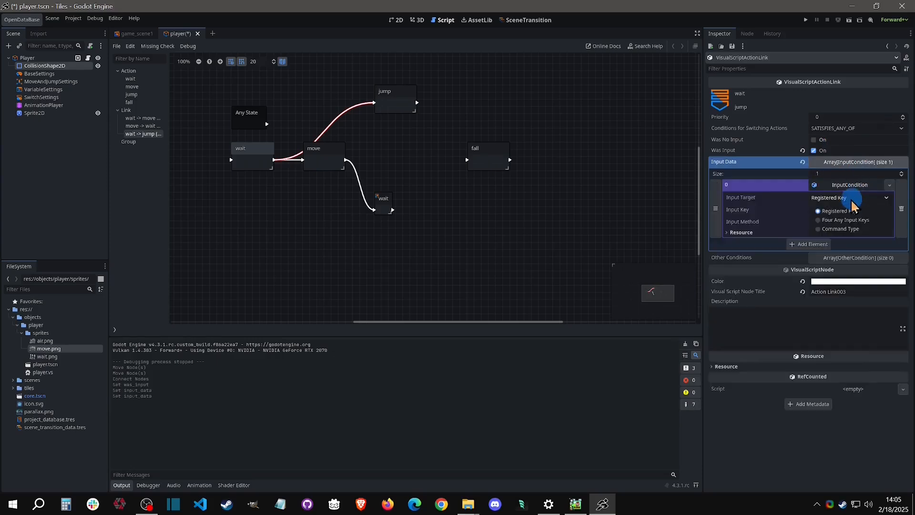
left_click(851, 211)
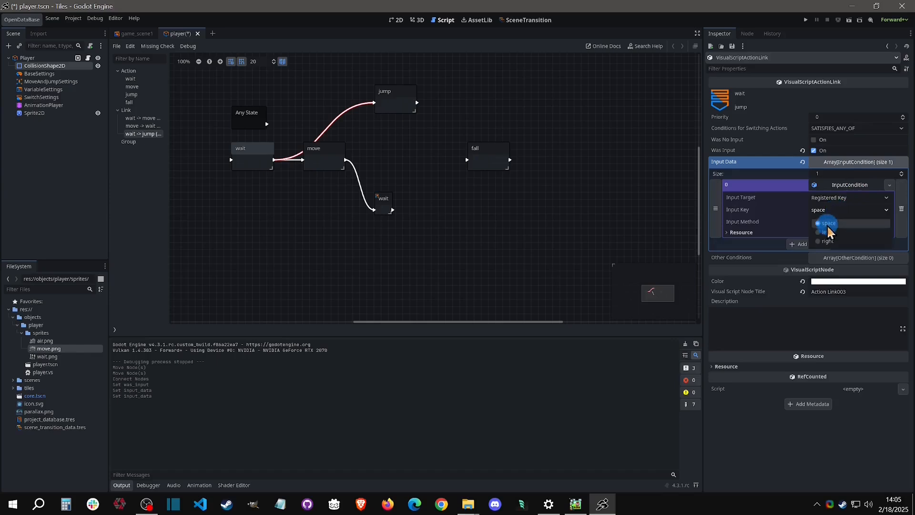
left_click(832, 222)
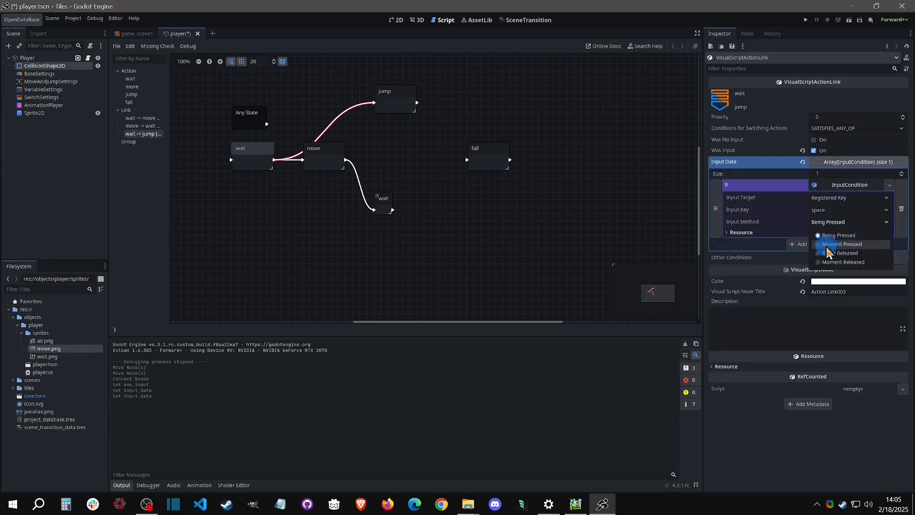
left_click(847, 245)
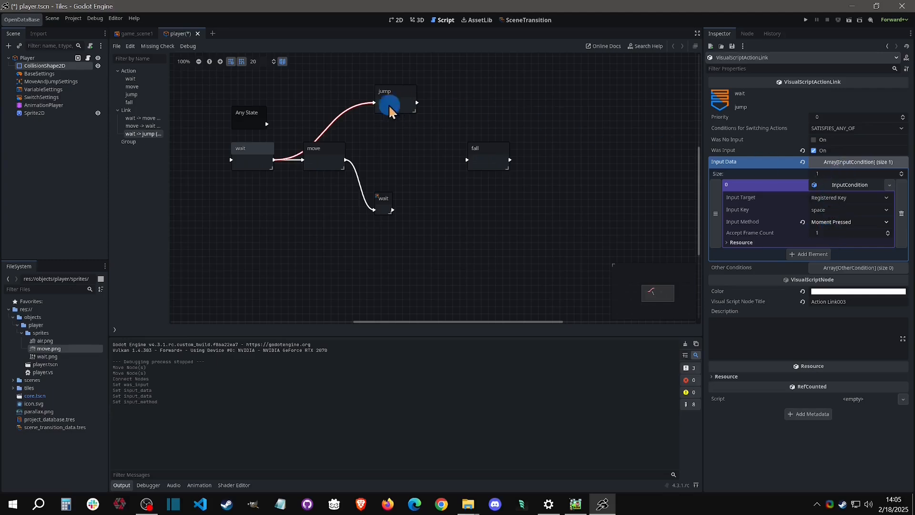
- Enable Is Jump in the jump action's Action Settings
left_click_drag(394, 102, 380, 103)
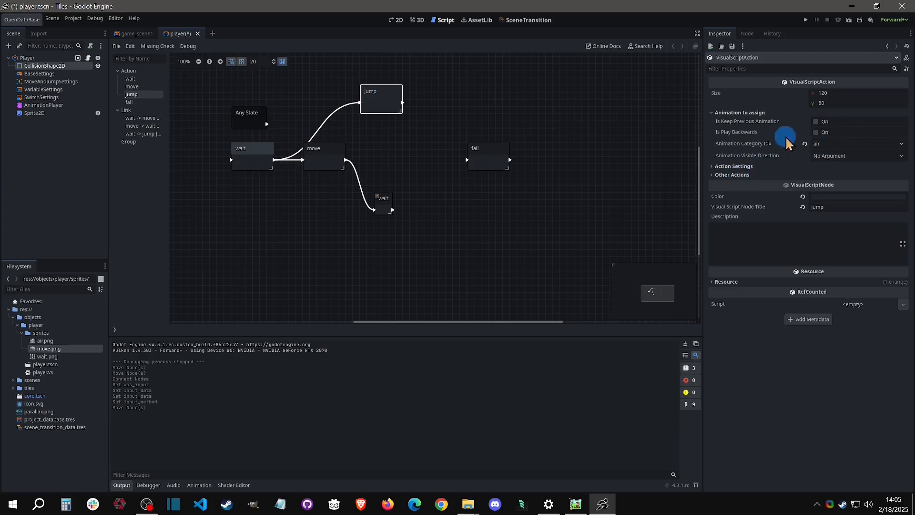
left_click(735, 166)
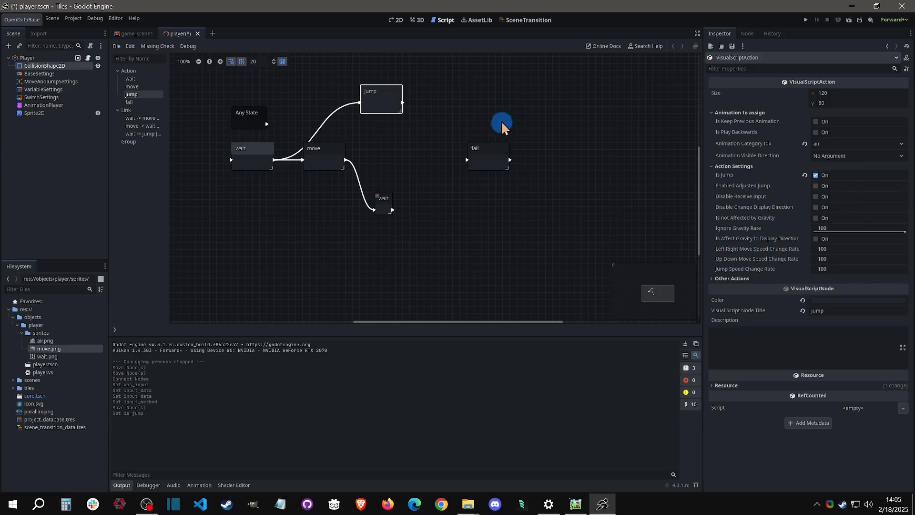
left_click_drag(400, 106, 378, 91)
- Copy the wait-to-jump link and paste it between the move and jump actions, shifting the jump node slightly up and right
left_click(331, 123)
right_click(332, 120)
left_click(339, 151)
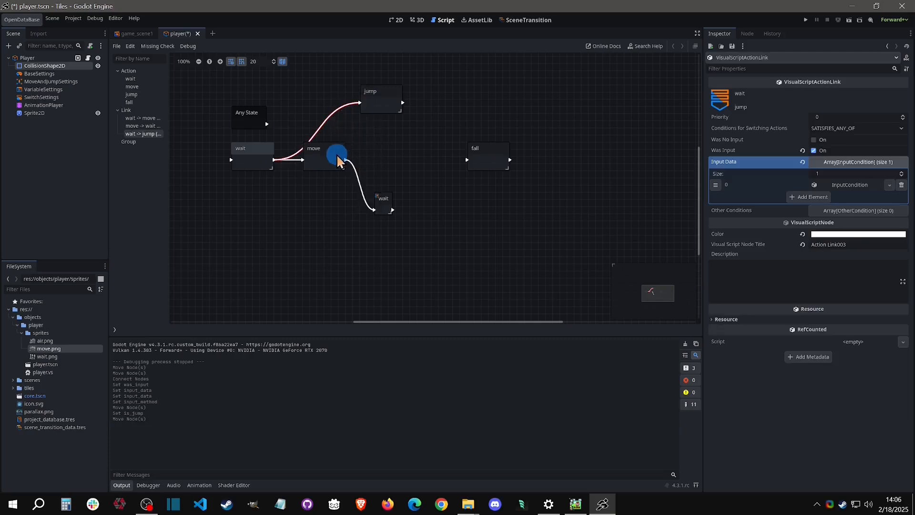
right_click(339, 159)
left_click(354, 215)
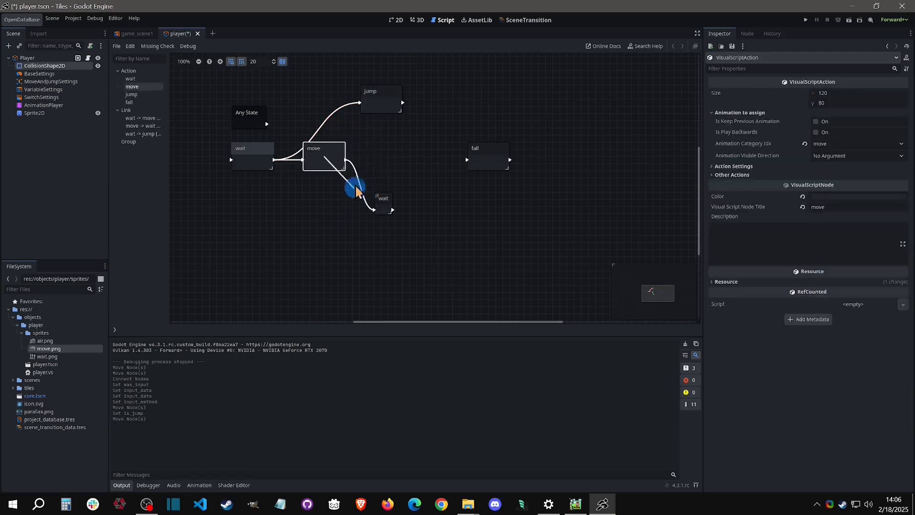
left_click(375, 110)
mouse_move(387, 97)
left_mouse_down()
mouse_move(408, 100)
mouse_move(403, 89)
left_mouse_up()
left_click(238, 160)
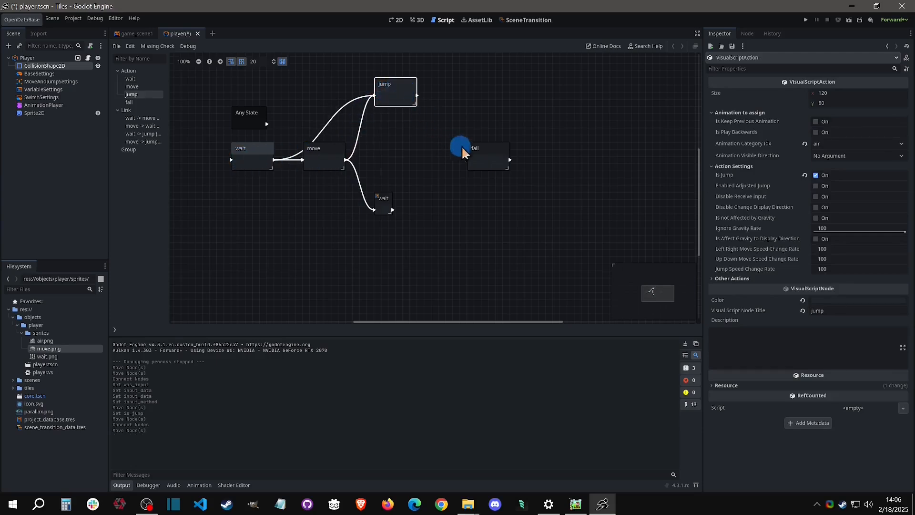
- Place the fall action to the right of jump and add a link from jump to fall
left_click_drag(462, 149, 459, 91)
right_click(390, 91)
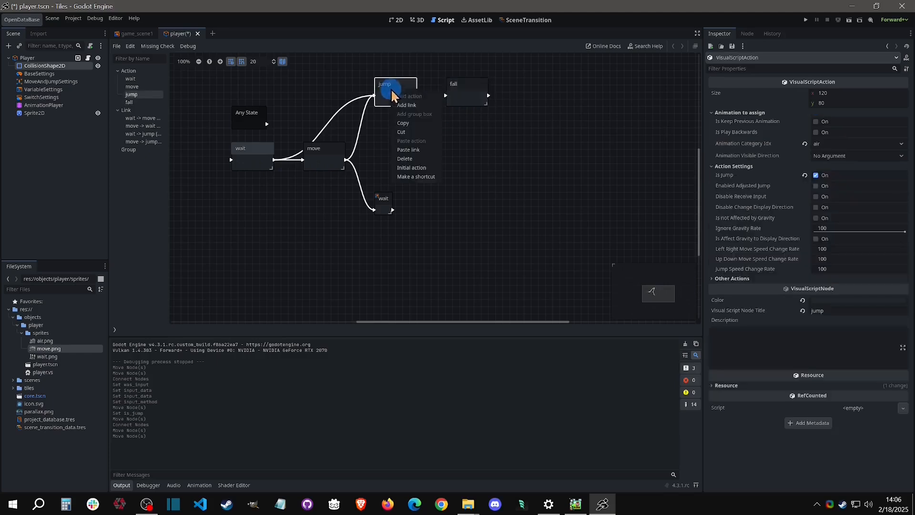
left_click(407, 115)
left_click(461, 100)
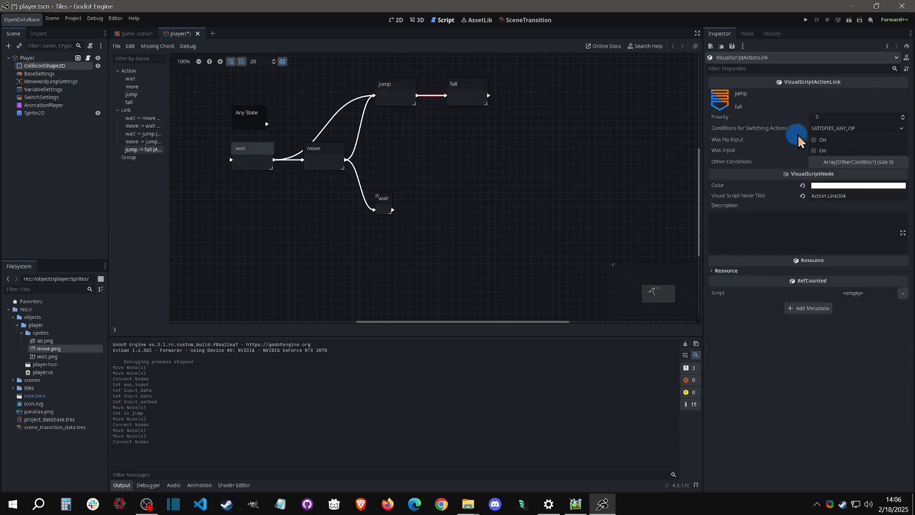
- Add a JumpTop condition to the jump-to-fall link's Other Conditions
left_click(848, 162)
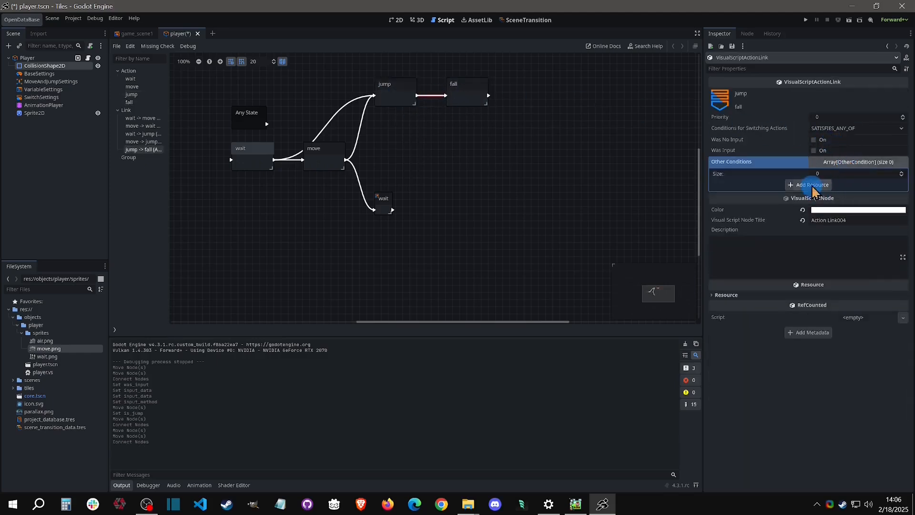
left_click(811, 185)
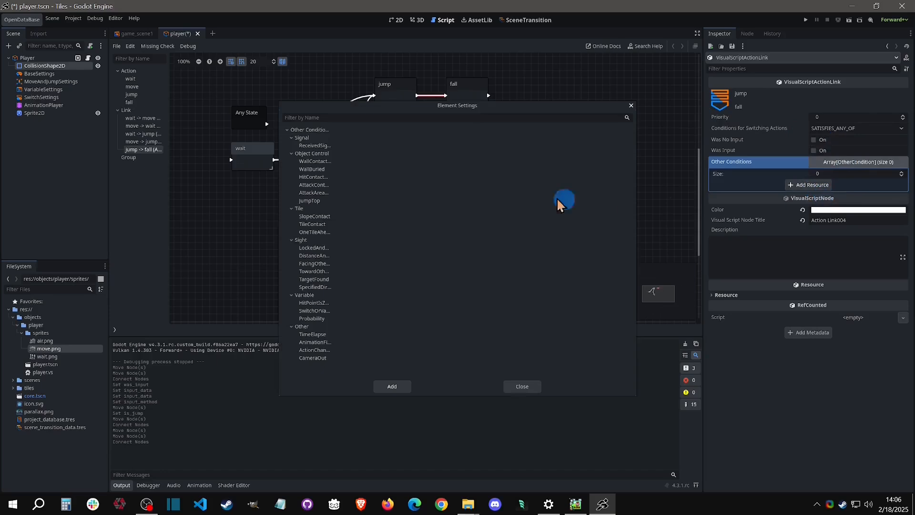
left_click(308, 201)
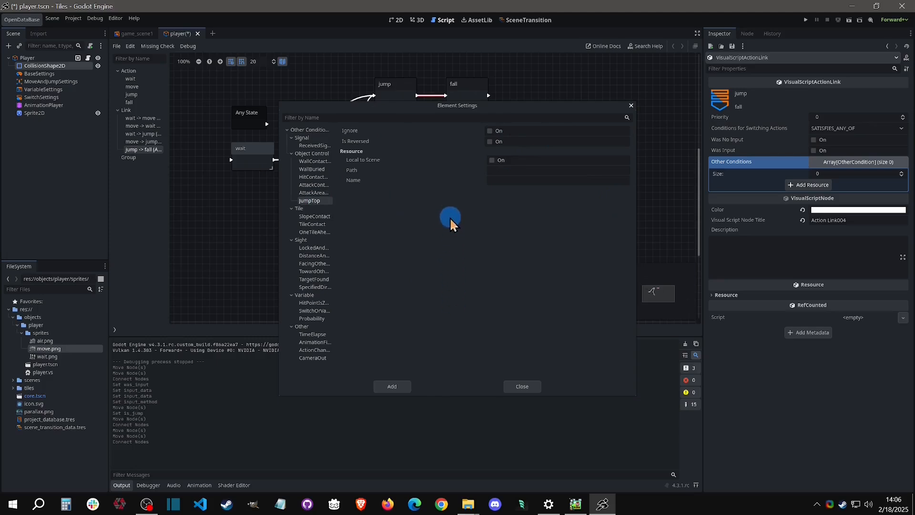
left_click(398, 387)
- Move the wait shortcut node below and right of fall, and add a link from fall to it
left_click_drag(379, 215, 553, 196)
right_click(472, 88)
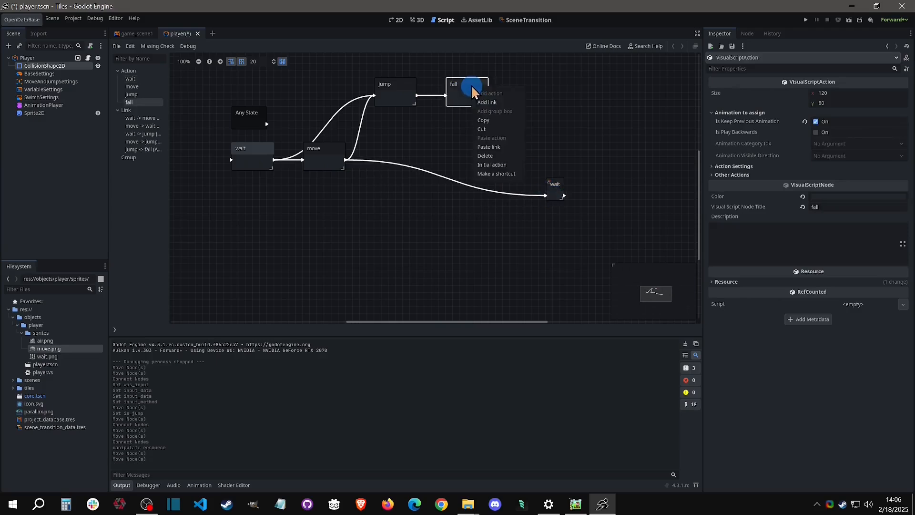
left_click(484, 103)
left_click(541, 193)
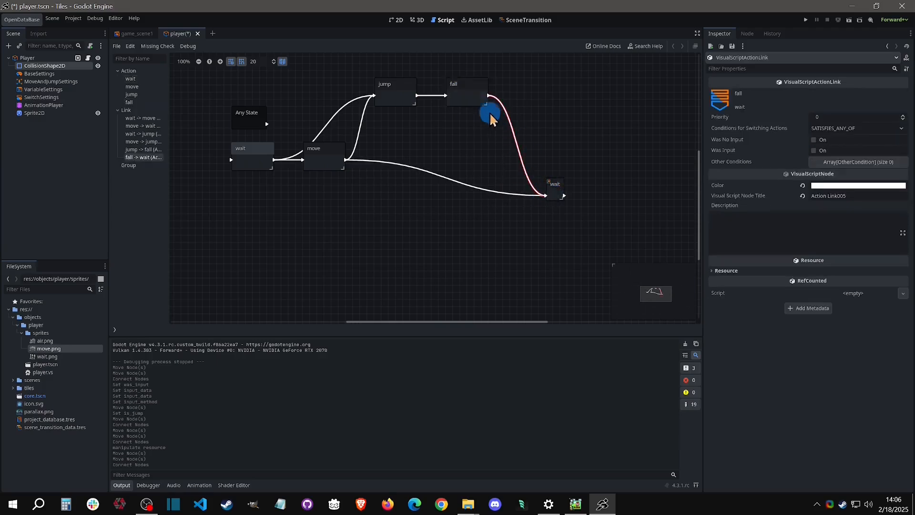
- Add a TileContact condition with wall contact direction BOTTOM to the fall-to-wait link's Other Conditions
left_click(837, 162)
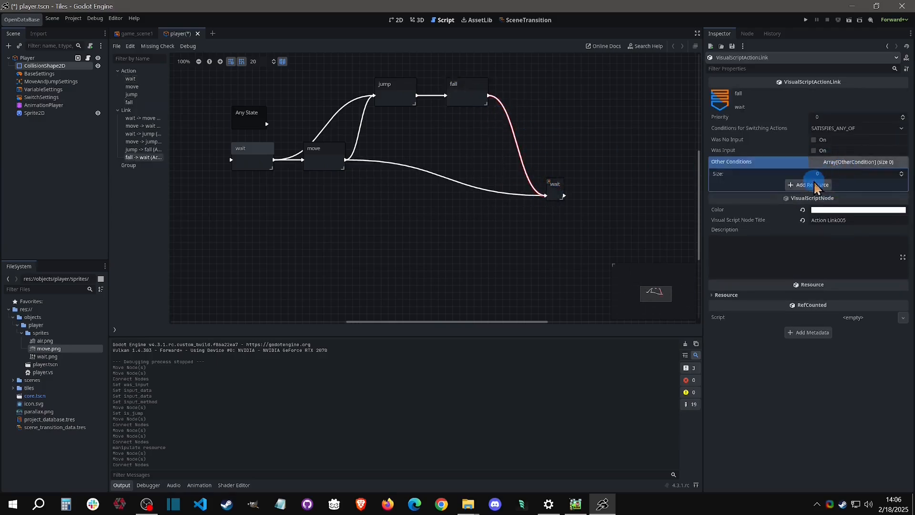
left_click(835, 184)
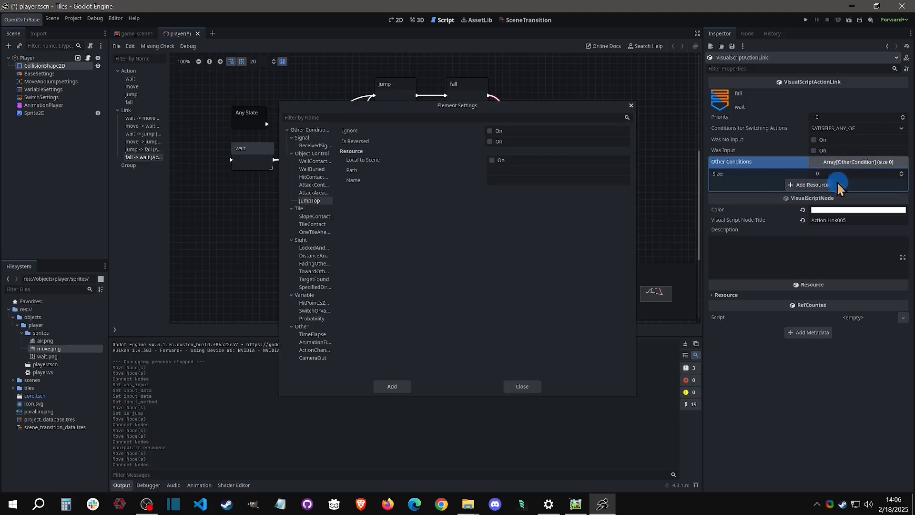
left_click(313, 162)
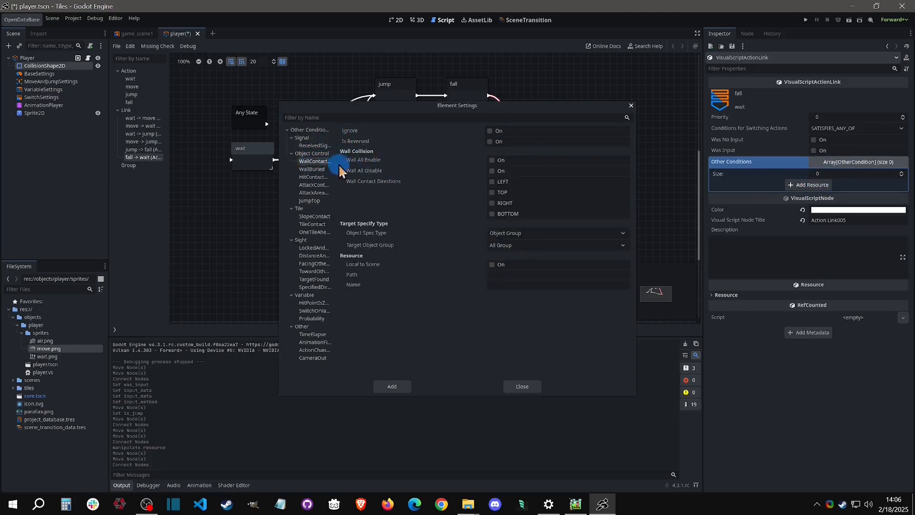
left_click_drag(336, 143, 374, 145)
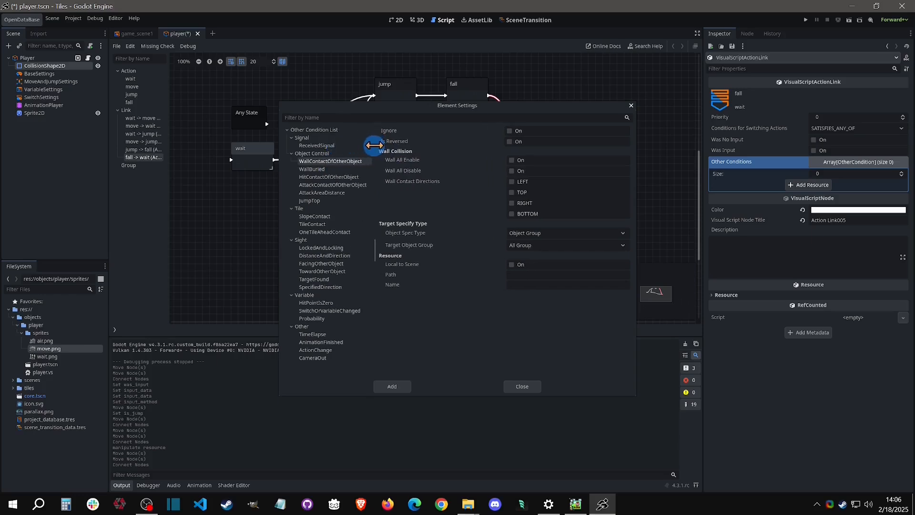
left_click(327, 224)
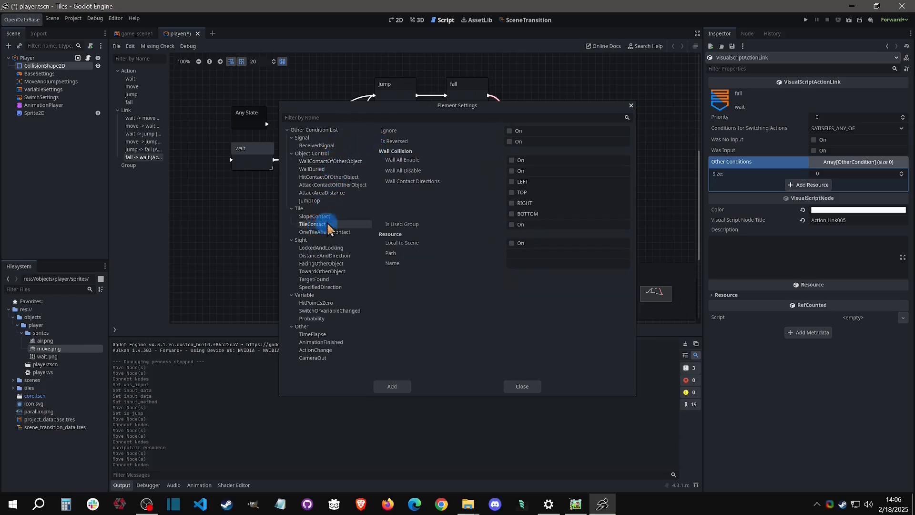
left_click(511, 213)
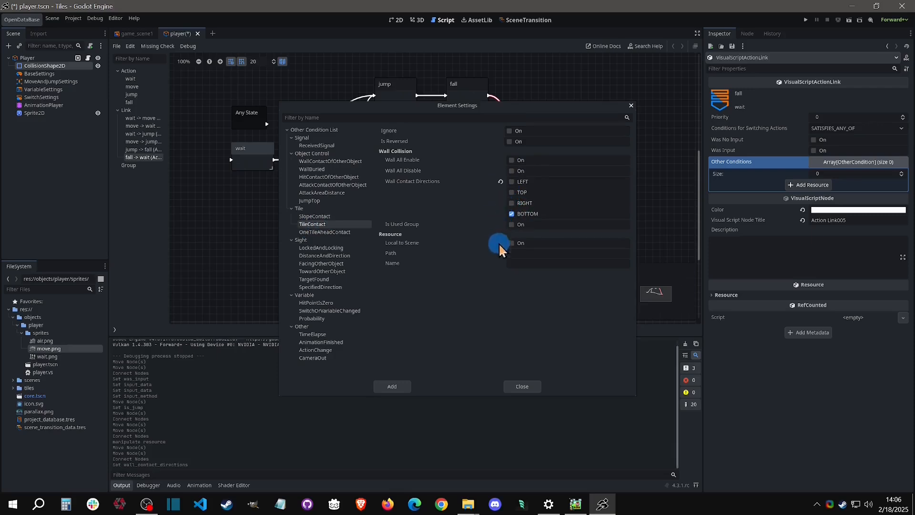
left_click(405, 385)
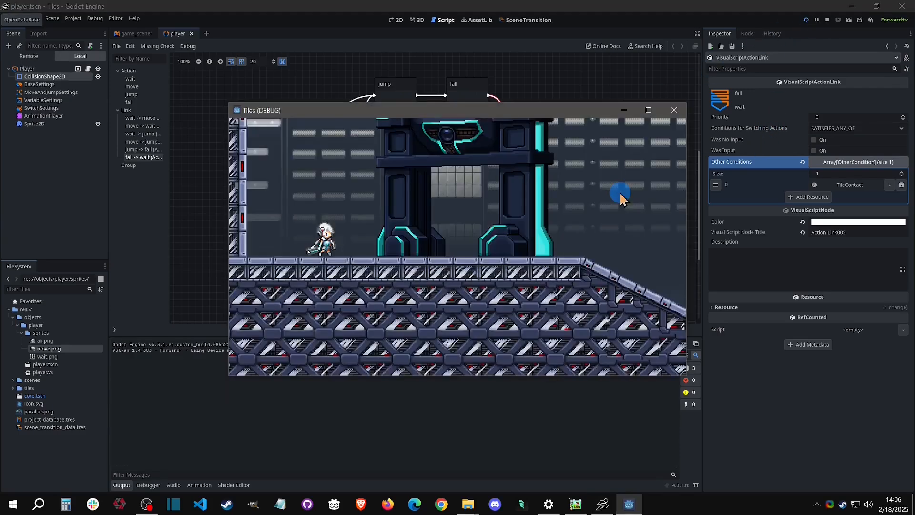
- Test the player's jumping combined with left and right movement in the running game
key("space")
key("Right")
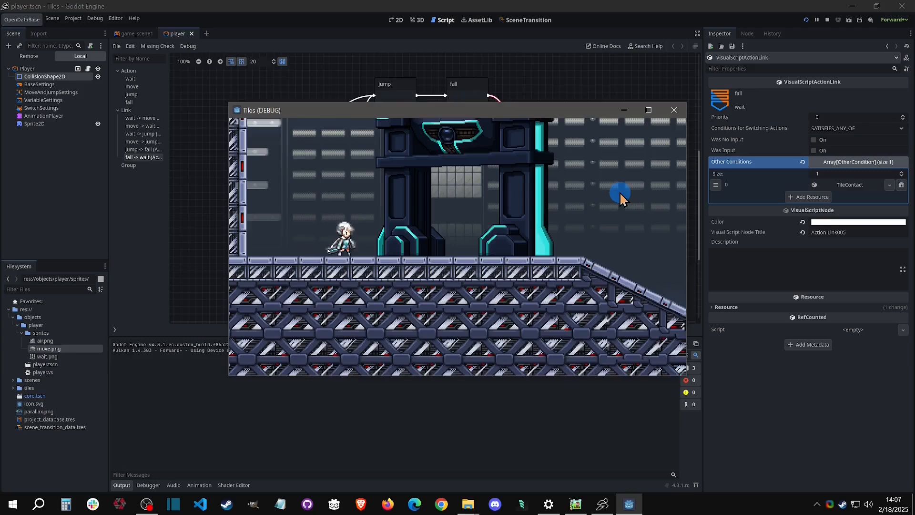
key("Left")
key("space")
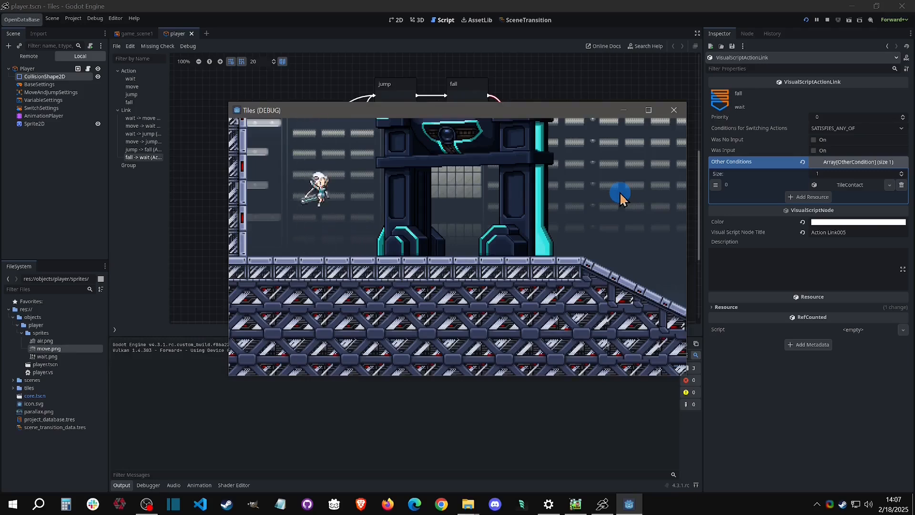
key("Right")
key("space")
key("Left")
key("Right")
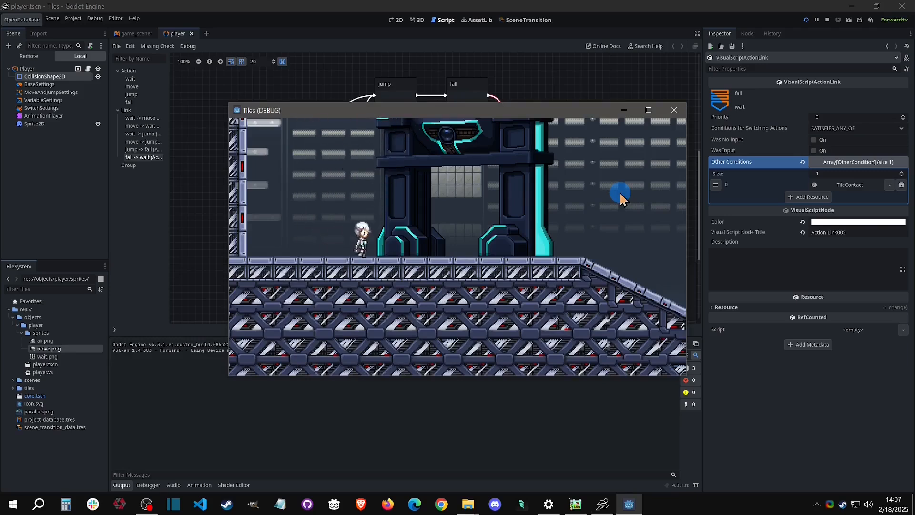
- Check which way the player sprite faces when jumping left and right in the running game, and stop the game
key("Left")
key("space")
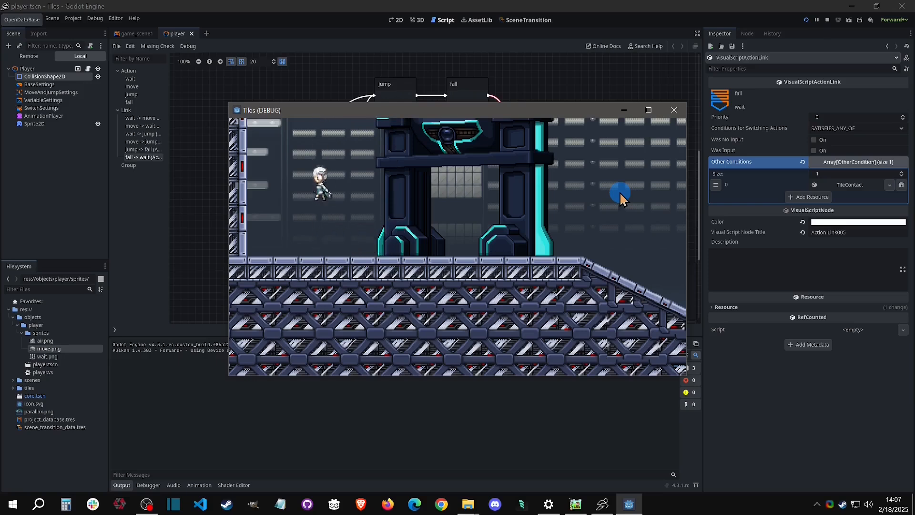
key("space")
key("Left")
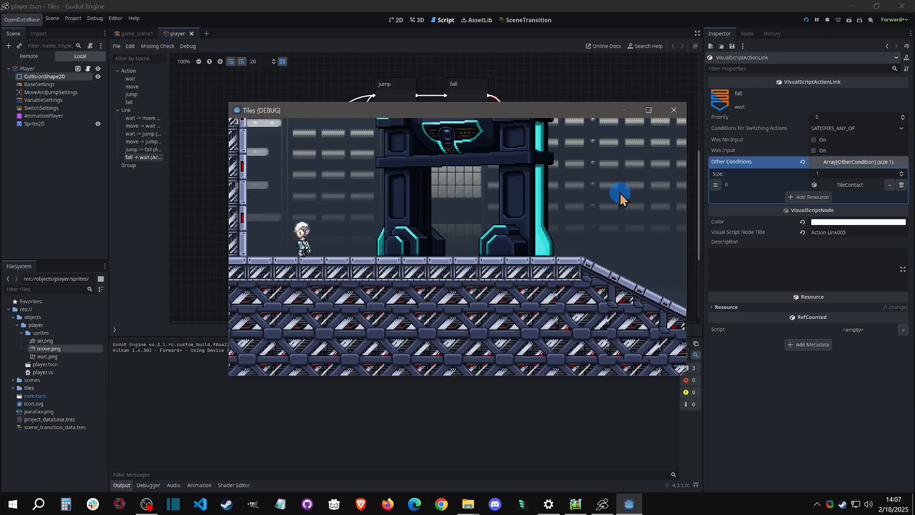
key("Right")
key("space")
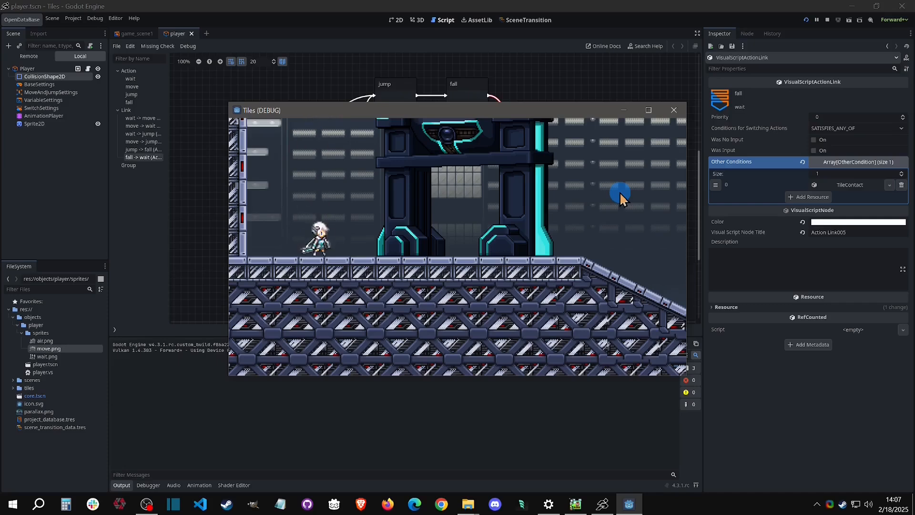
key("Right")
key("space")
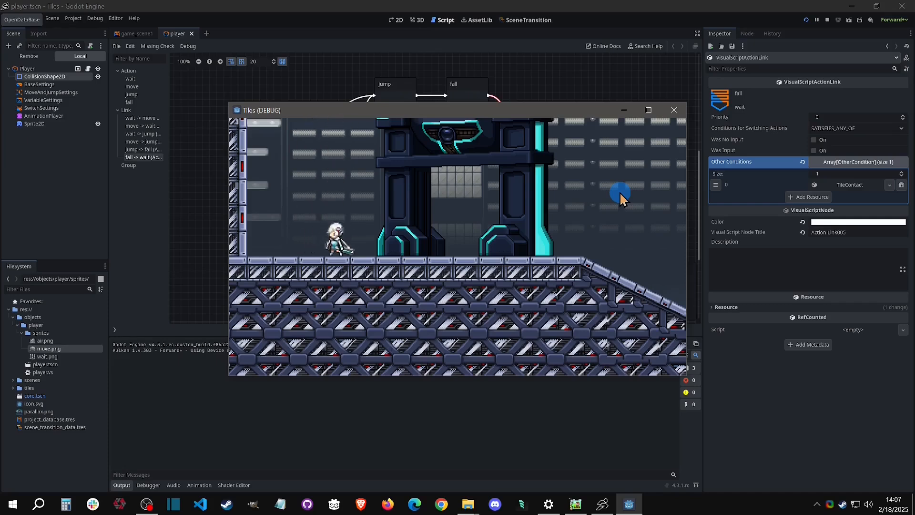
key("Left")
key("space")
key("Left")
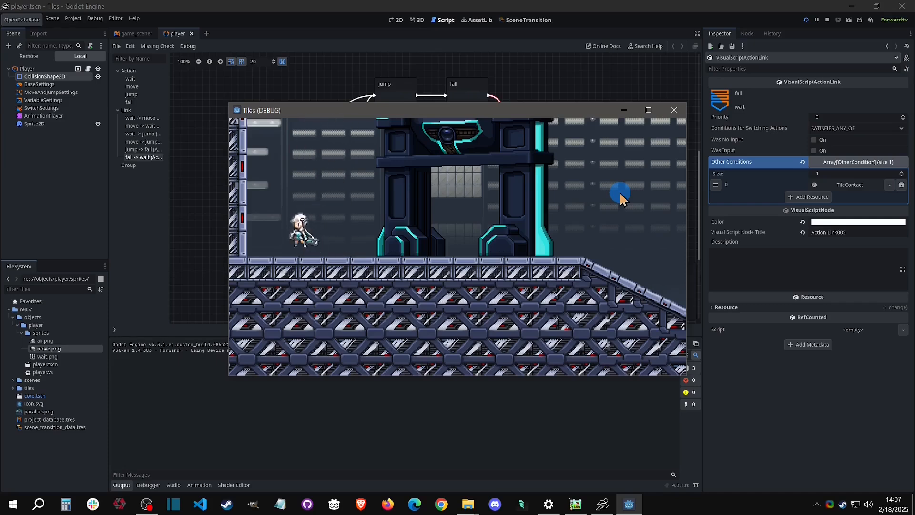
key("space")
key("space")
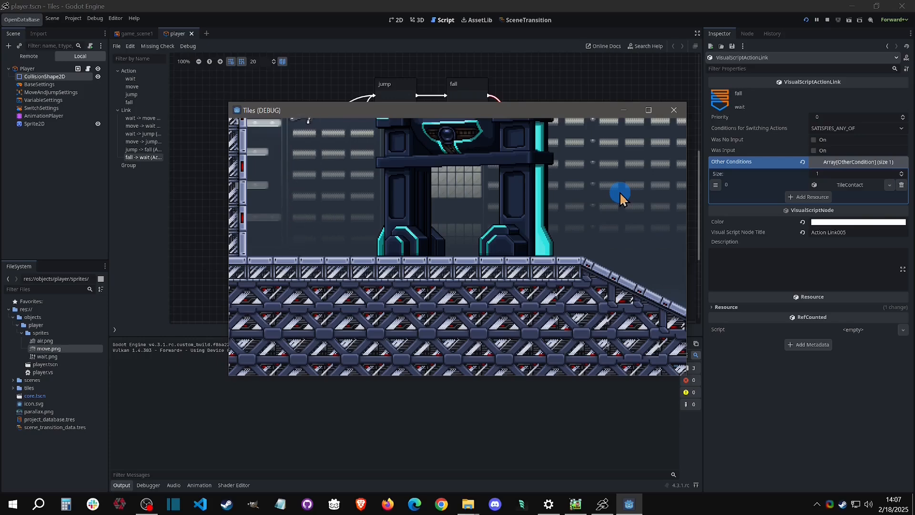
left_click(827, 21)
- Enable the left direction flag for the air animation in the Player's Animation Sets, keeping the right flag on
left_click(47, 58)
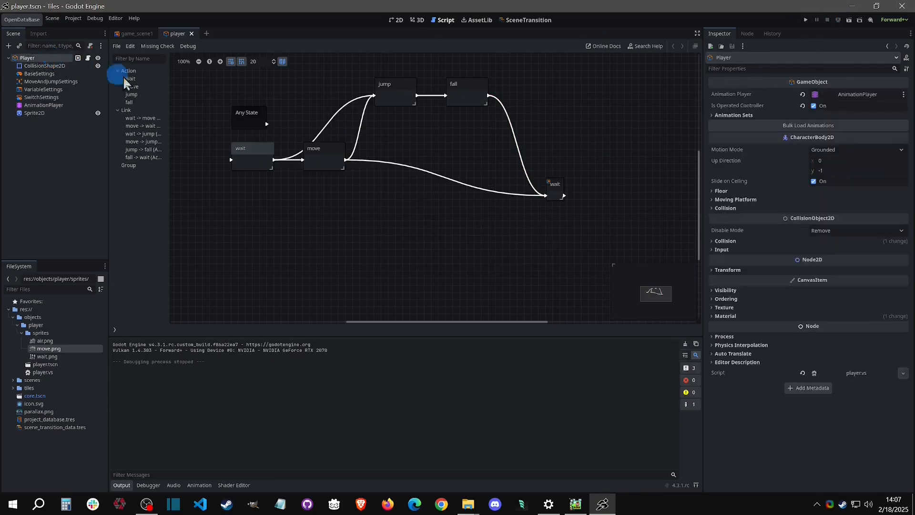
left_click(761, 116)
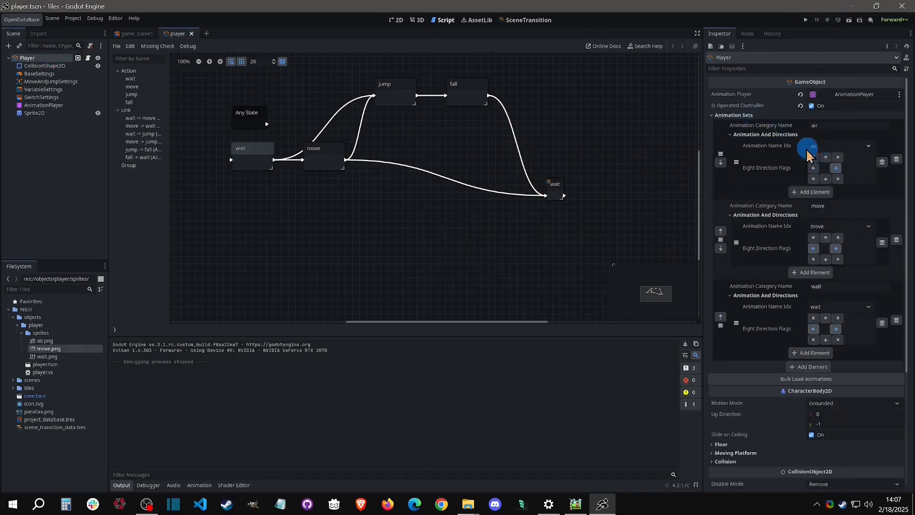
left_click(836, 168)
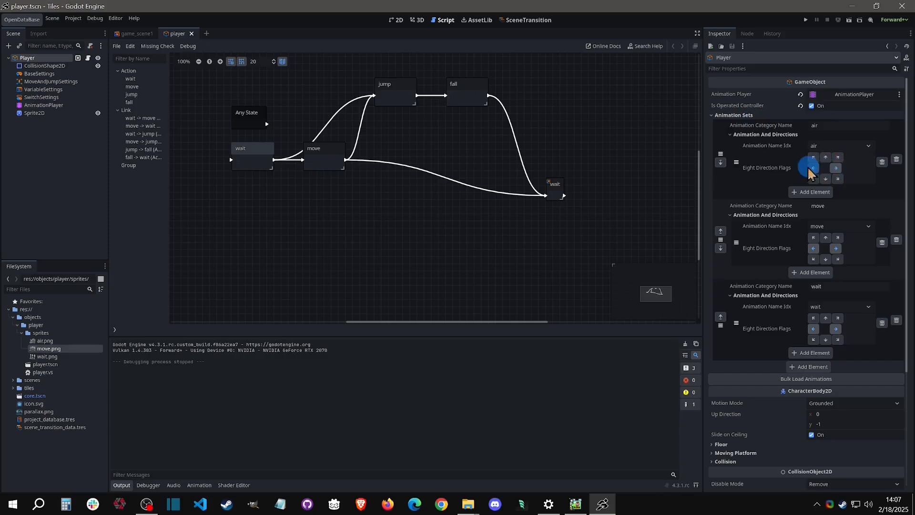
left_click(814, 168)
left_click(814, 169)
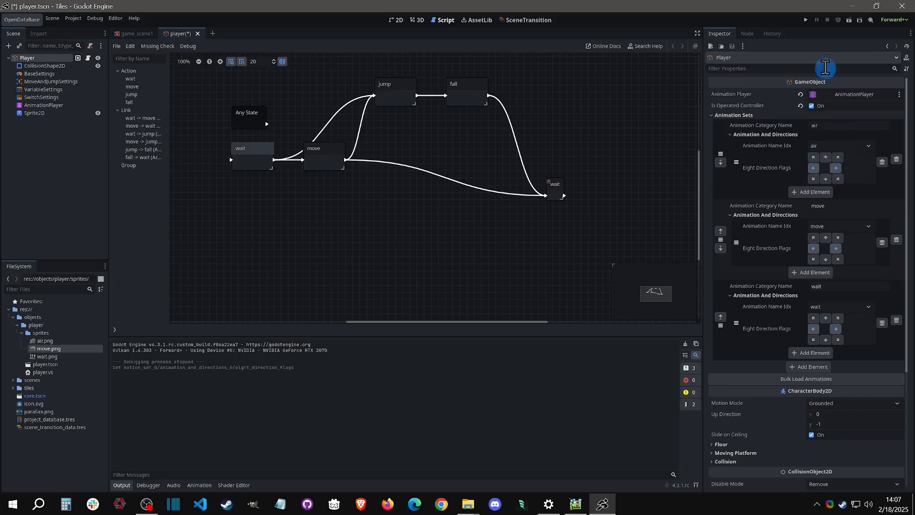
- Run the game and test the air animation by jumping while facing right and left
left_click(805, 20)
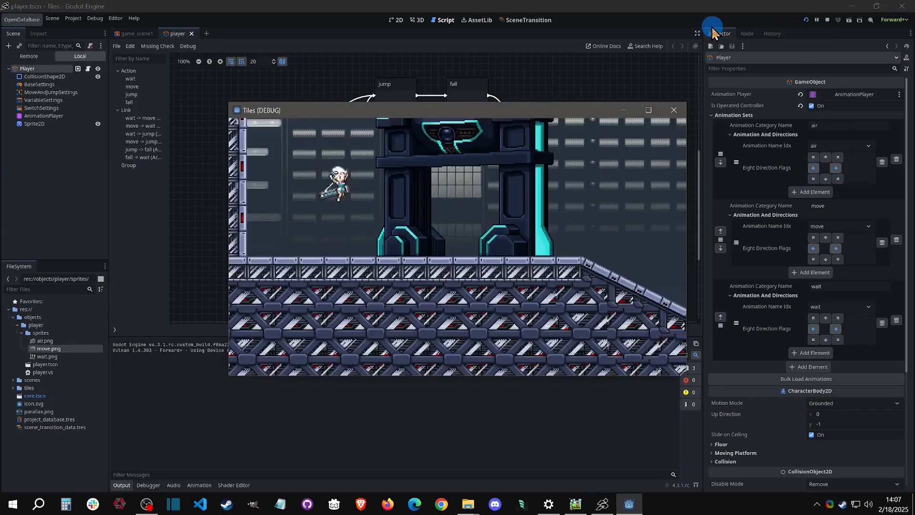
key("Right")
key("Left")
key("space")
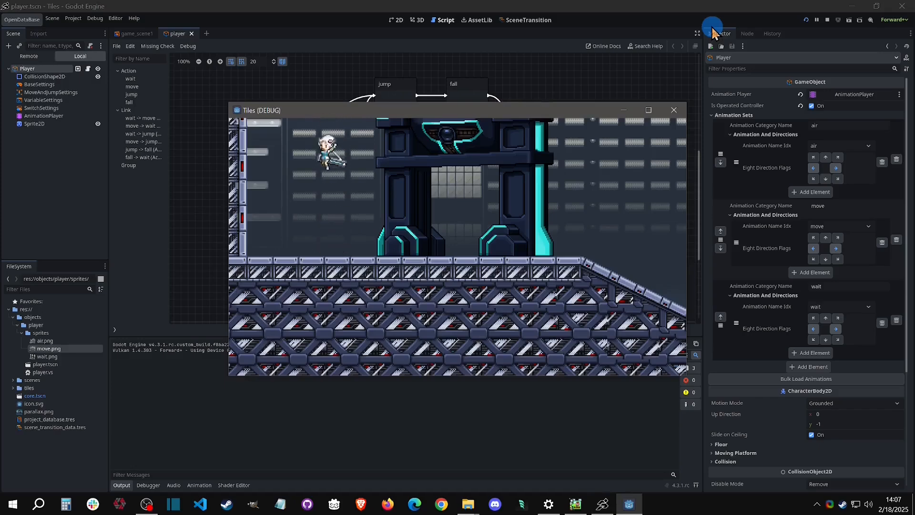
key("space")
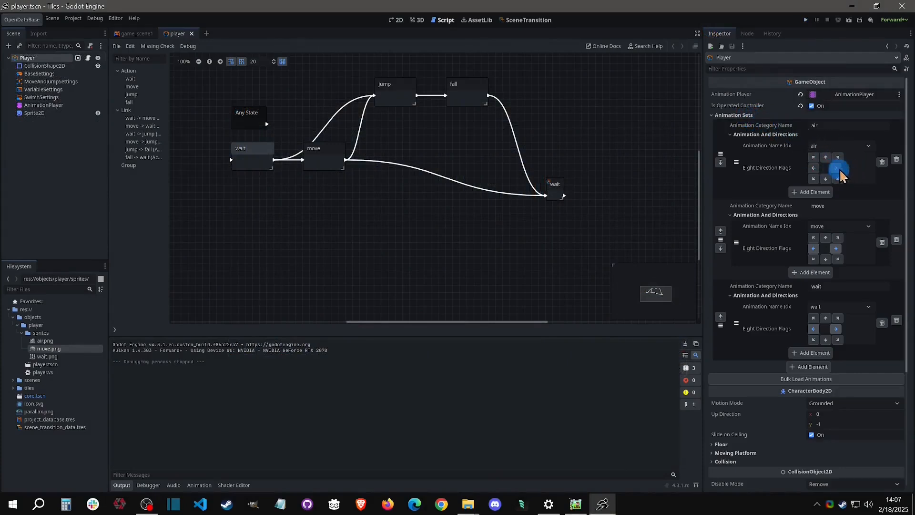
- Turn the air animation's left direction flag on again and rerun the game
left_click(814, 169)
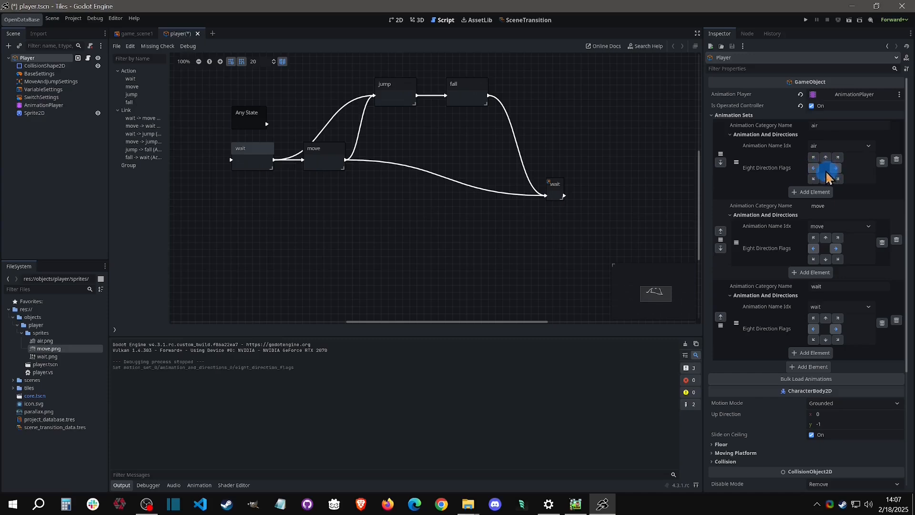
left_click(805, 20)
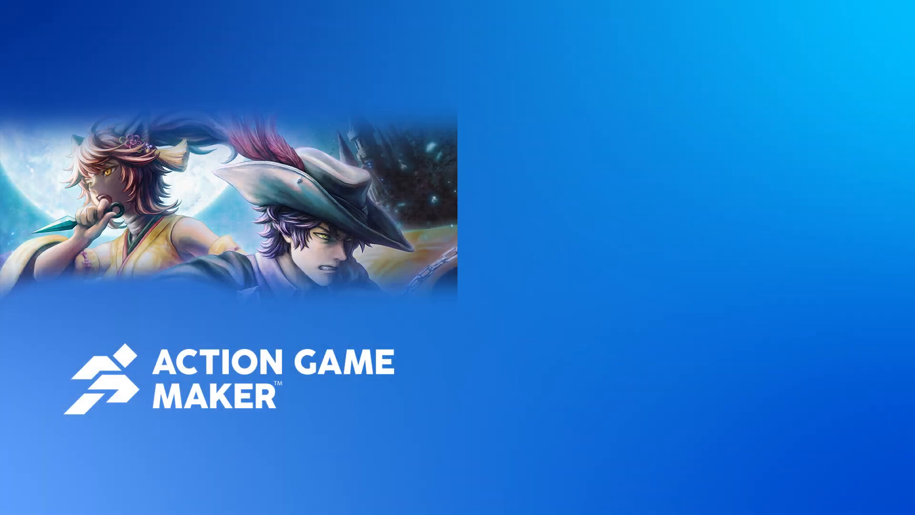